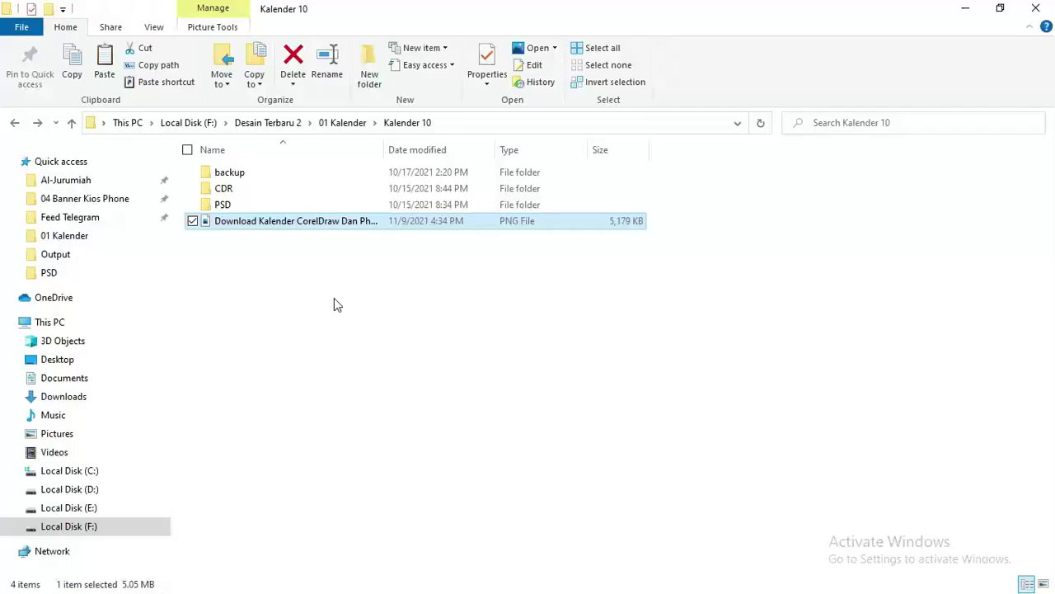
Open the CDR folder and look over the four numbered CorelDRAW calendar files
{"action": "left_click", "coordinate": [327, 293]}
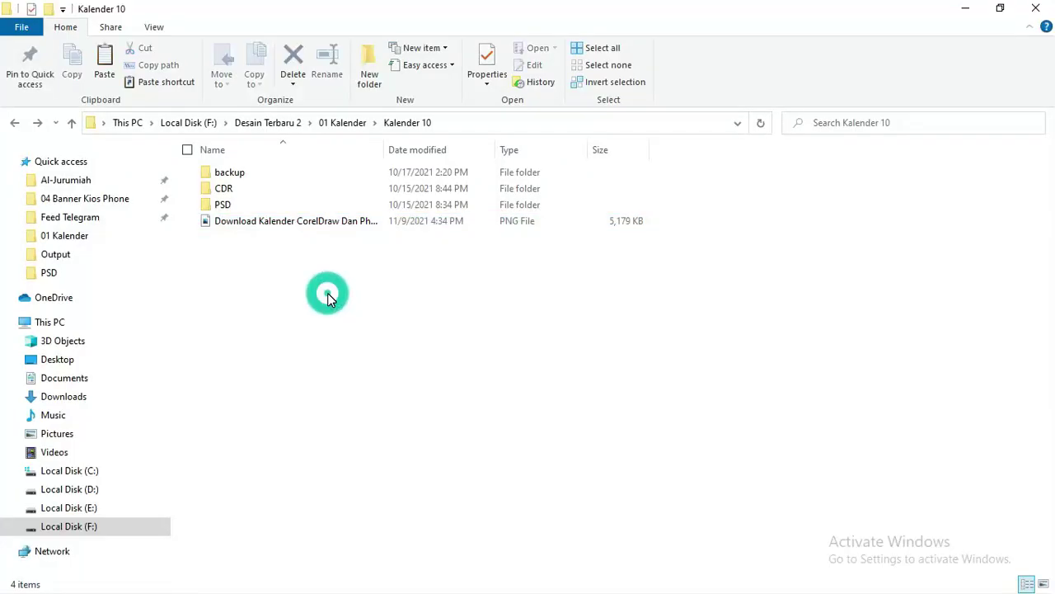
{"action": "double_click", "coordinate": [239, 189]}
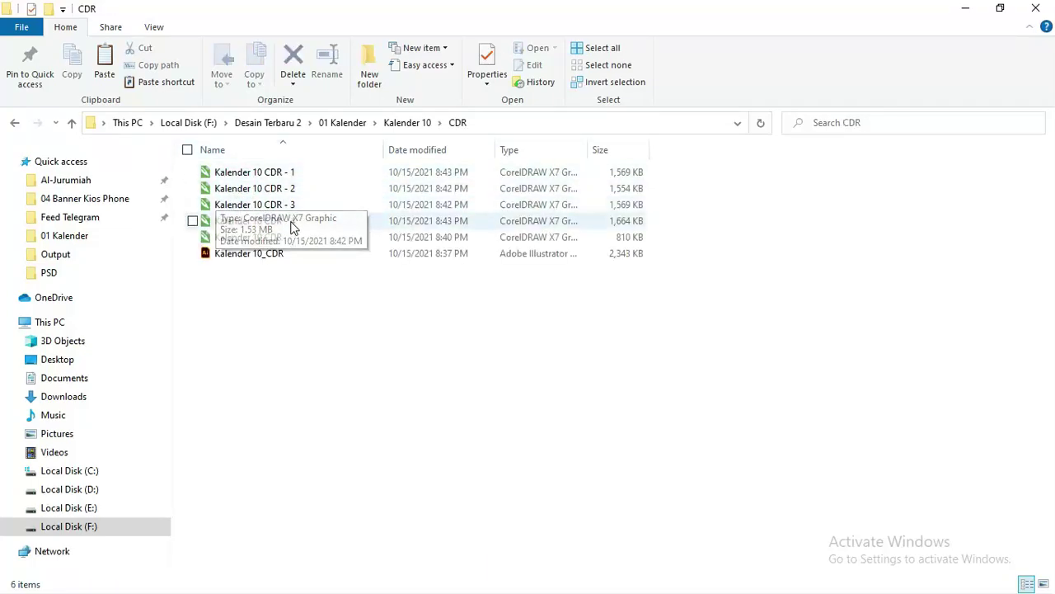
{"action": "left_click", "coordinate": [278, 221]}
{"action": "left_click", "coordinate": [272, 173], "text": "shift"}
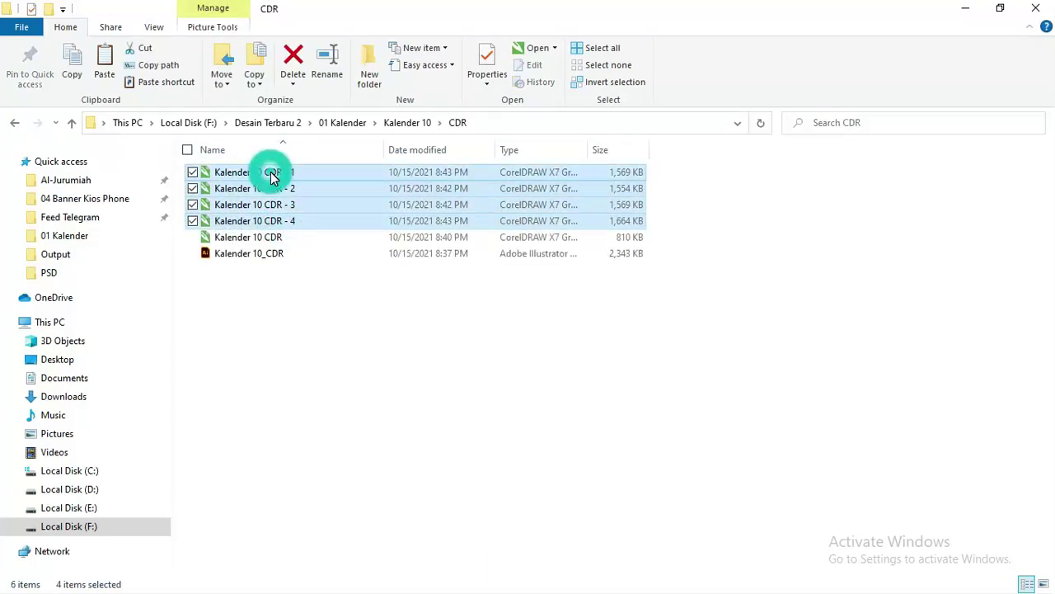
{"action": "right_click", "coordinate": [272, 177]}
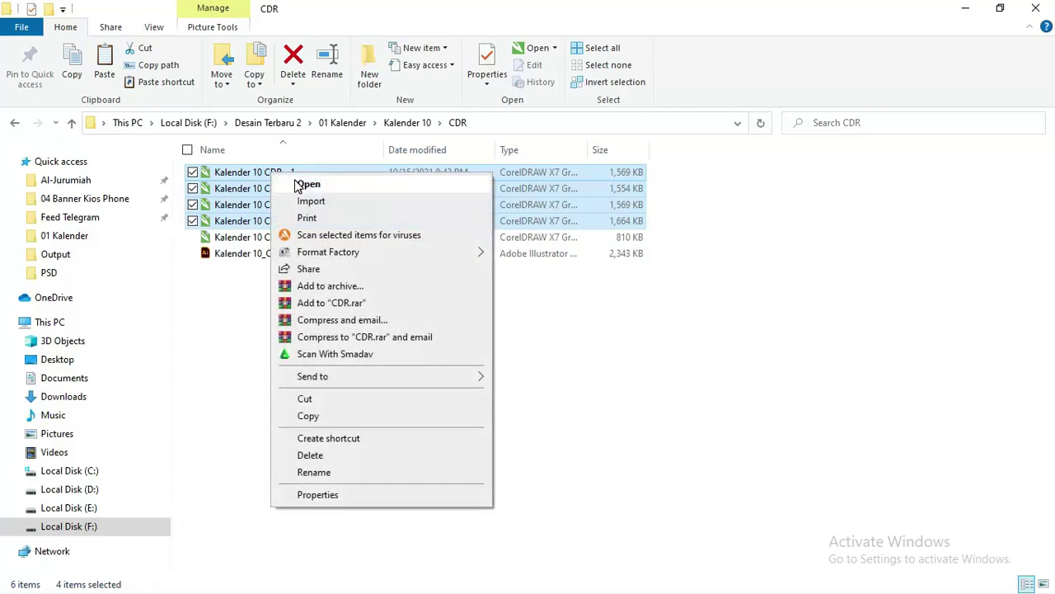
{"action": "left_click", "coordinate": [242, 298]}
{"action": "key", "text": "alt+Up"}
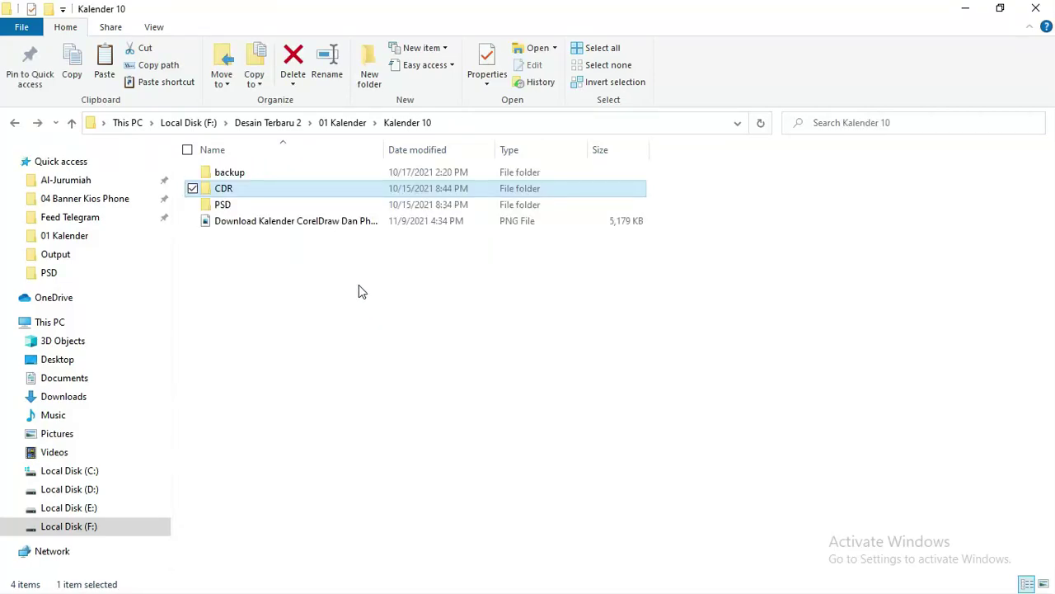
Open the PSD folder and look over the four PSD calendar files
{"action": "left_click", "coordinate": [250, 206]}
{"action": "double_click", "coordinate": [250, 206]}
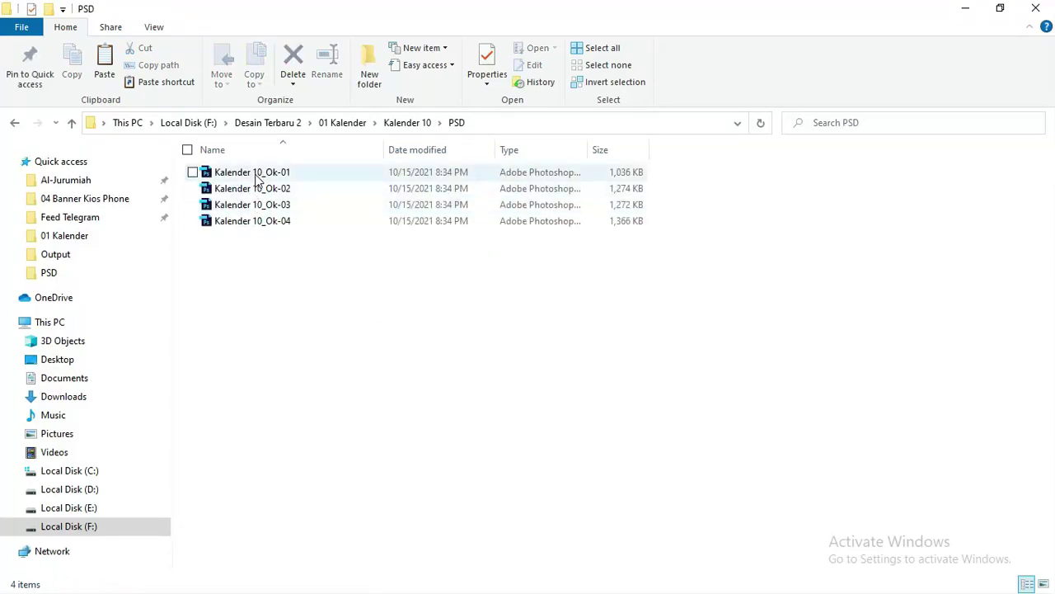
{"action": "left_click", "coordinate": [255, 174]}
{"action": "left_click", "coordinate": [254, 223], "text": "shift"}
{"action": "right_click", "coordinate": [255, 222]}
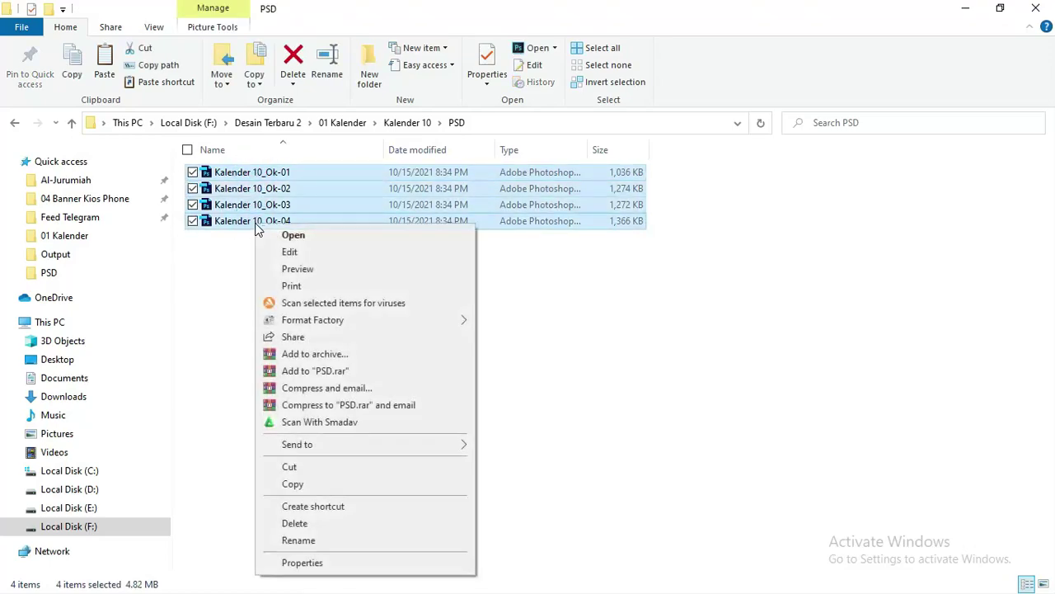
{"action": "left_click", "coordinate": [231, 248]}
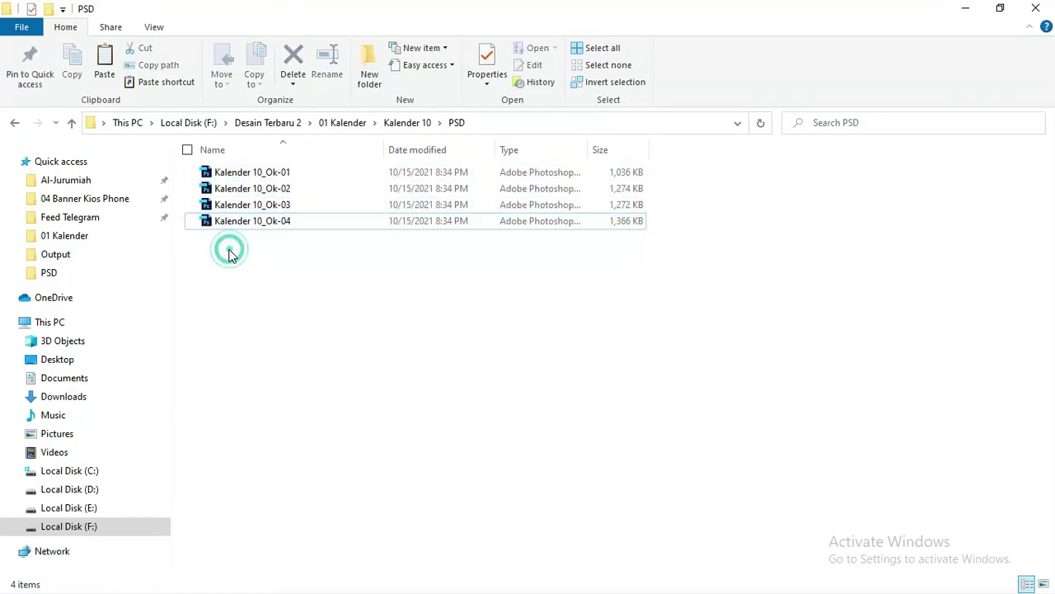
Return to the Kalender 10 folder and bring Photoshop with Kalender 10_Ok-02.psd forward
{"action": "key", "text": "alt+Up"}
{"action": "left_click", "coordinate": [282, 252]}
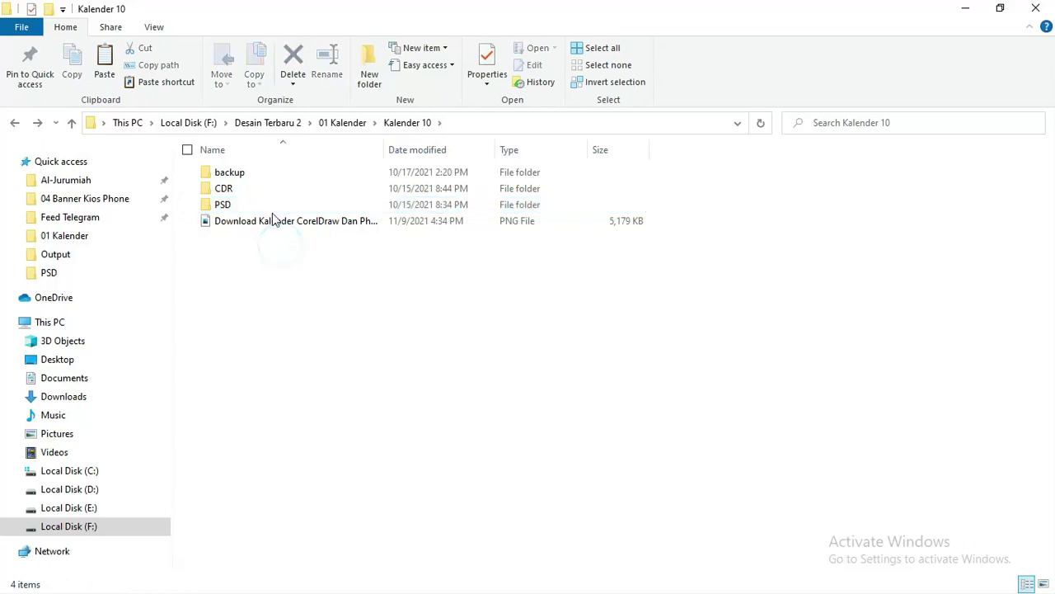
{"action": "key", "text": "alt+Tab"}
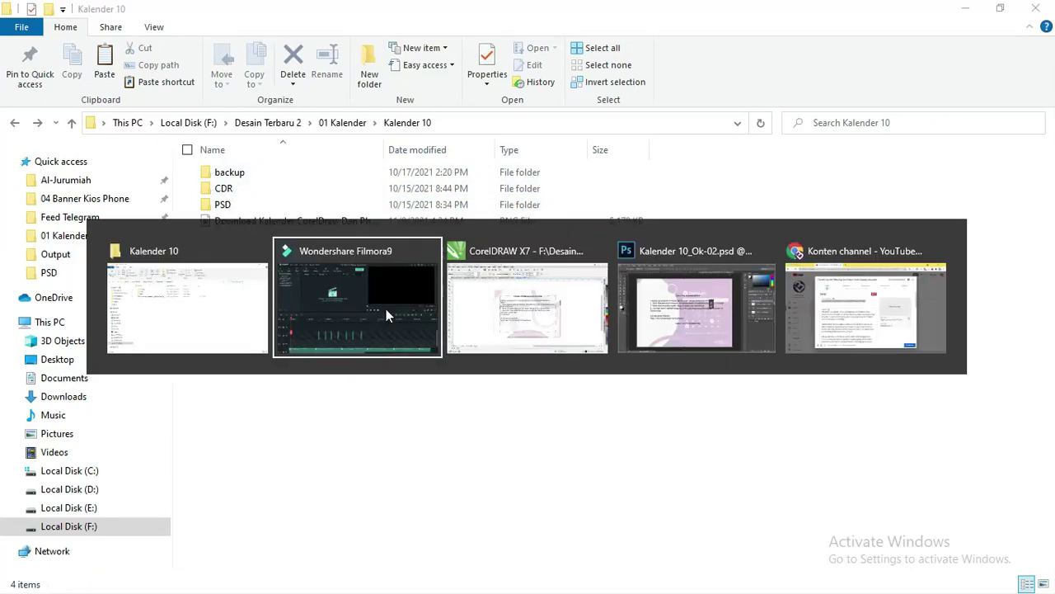
{"action": "key", "text": "alt+Tab"}
{"action": "key", "text": "alt+Tab"}
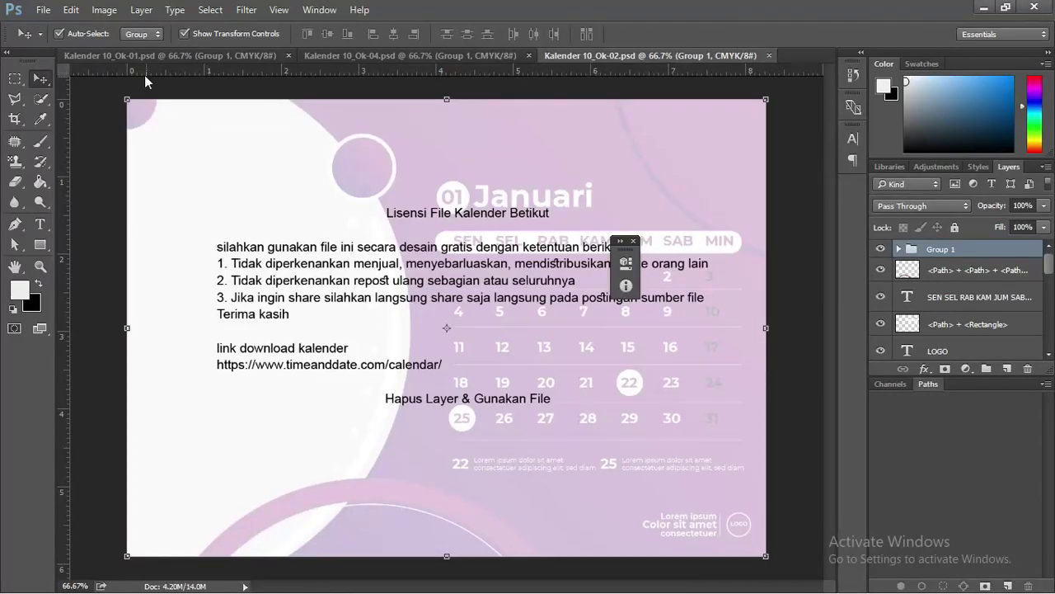
Hide the Group 1 licence-text overlay in Ok-02 and Ok-04
{"action": "left_click", "coordinate": [881, 250]}
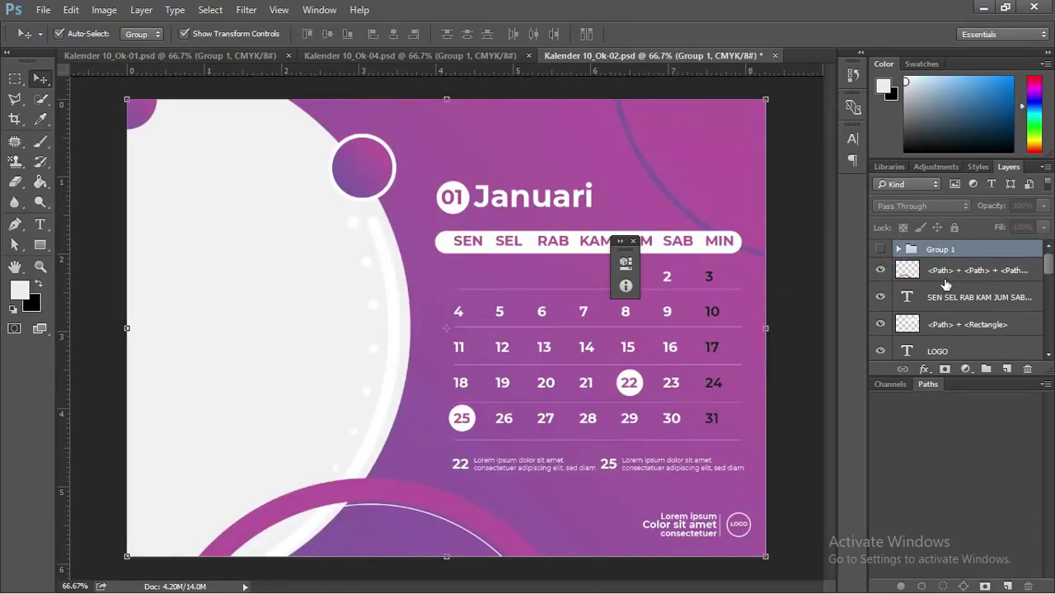
{"action": "left_click", "coordinate": [880, 249]}
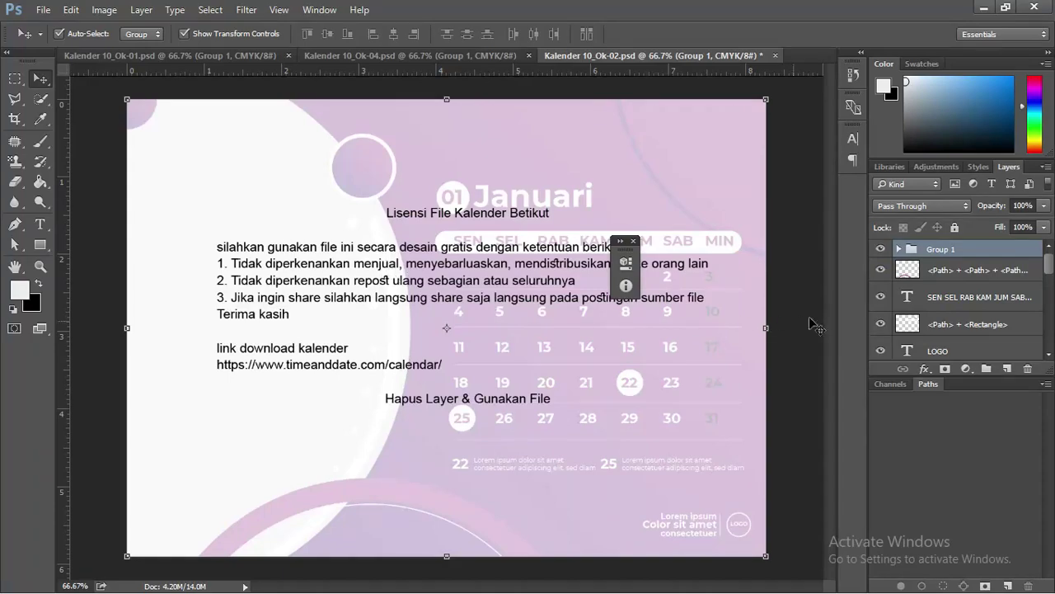
{"action": "left_click", "coordinate": [880, 249]}
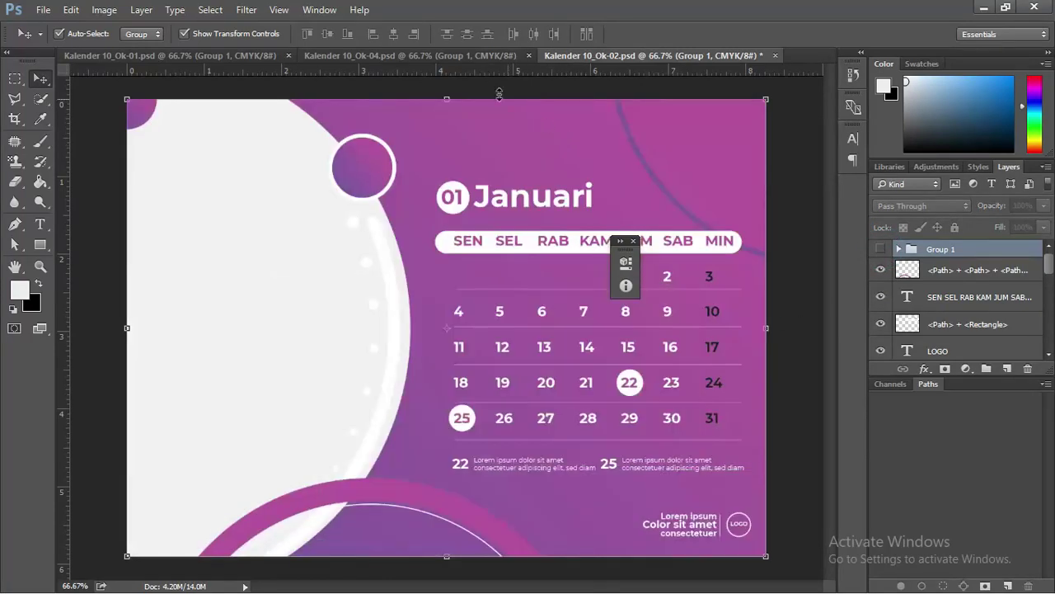
{"action": "left_click", "coordinate": [485, 58]}
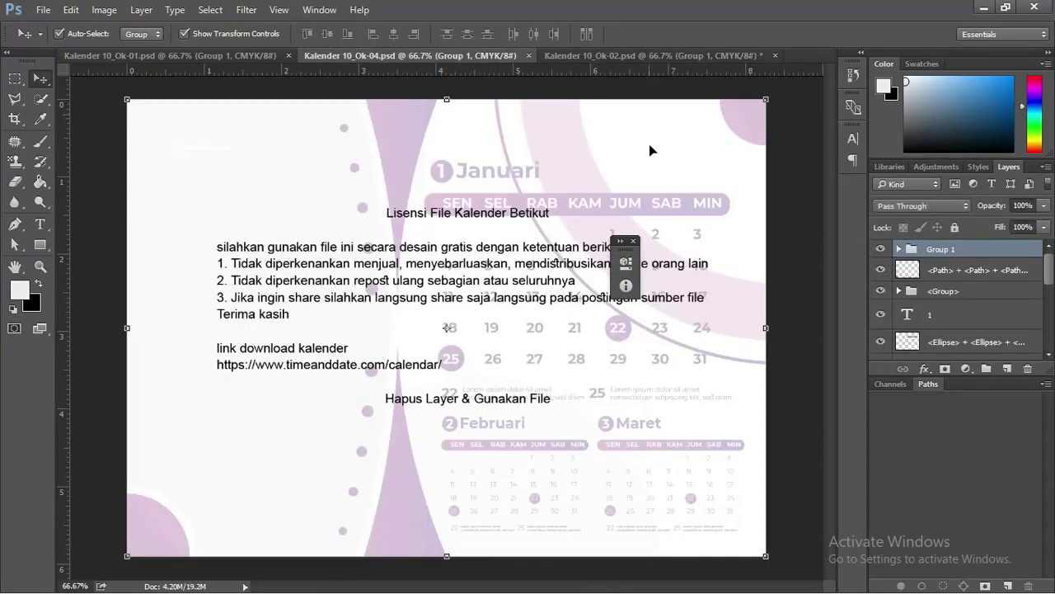
{"action": "left_click", "coordinate": [881, 249]}
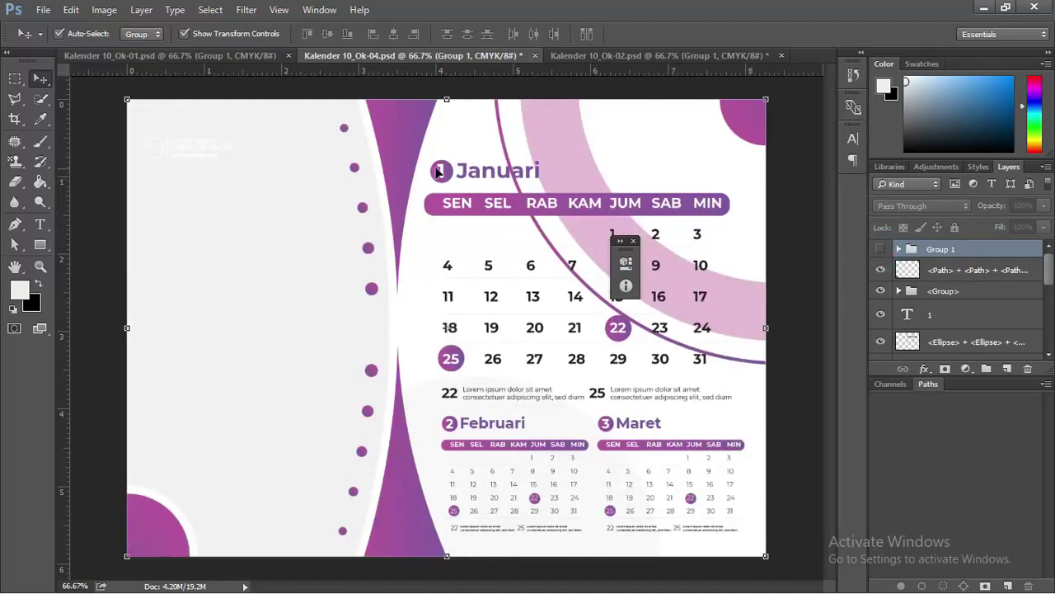
Hide the licence-text overlay on the Ok-01 cover page
{"action": "left_click", "coordinate": [643, 56]}
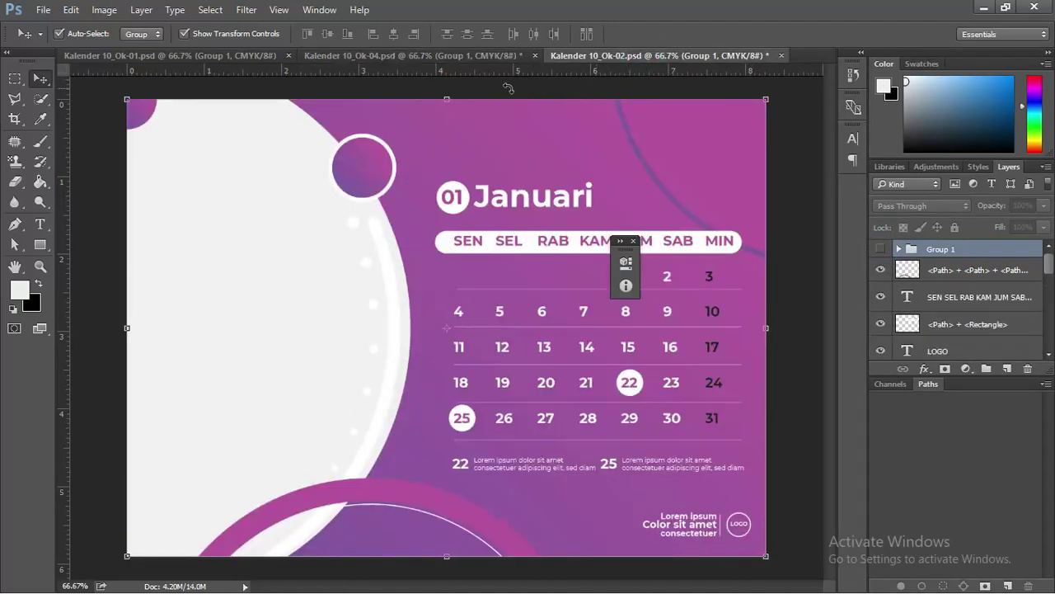
{"action": "left_click", "coordinate": [461, 58]}
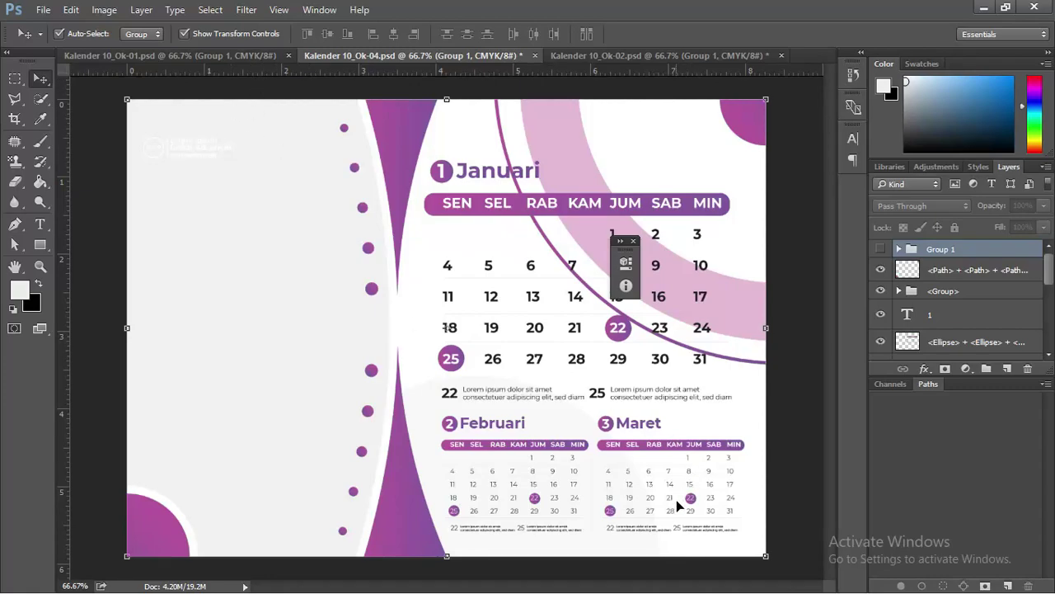
{"action": "left_click", "coordinate": [247, 55]}
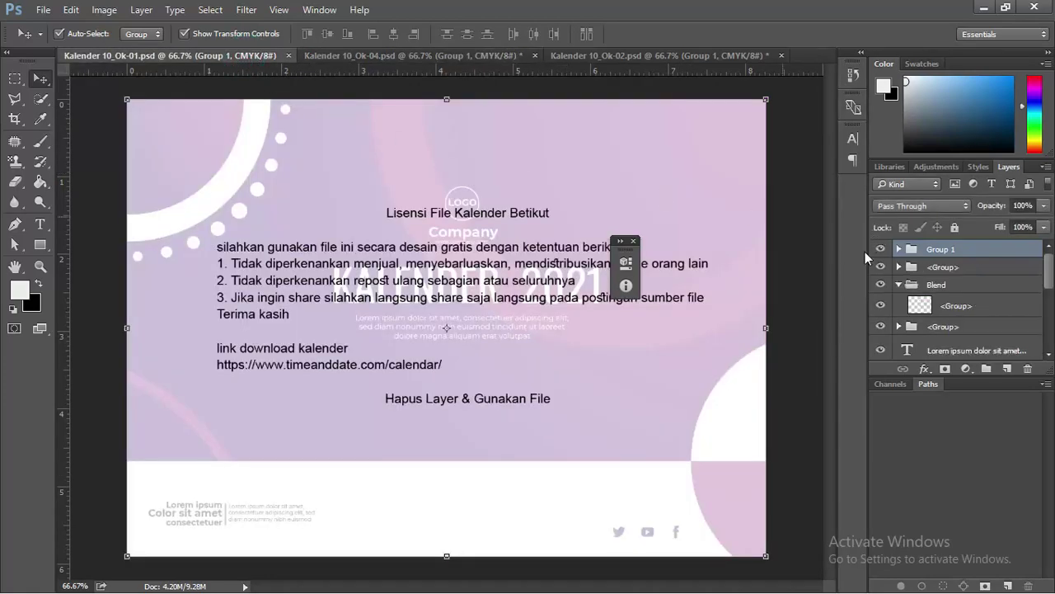
{"action": "left_click", "coordinate": [880, 248]}
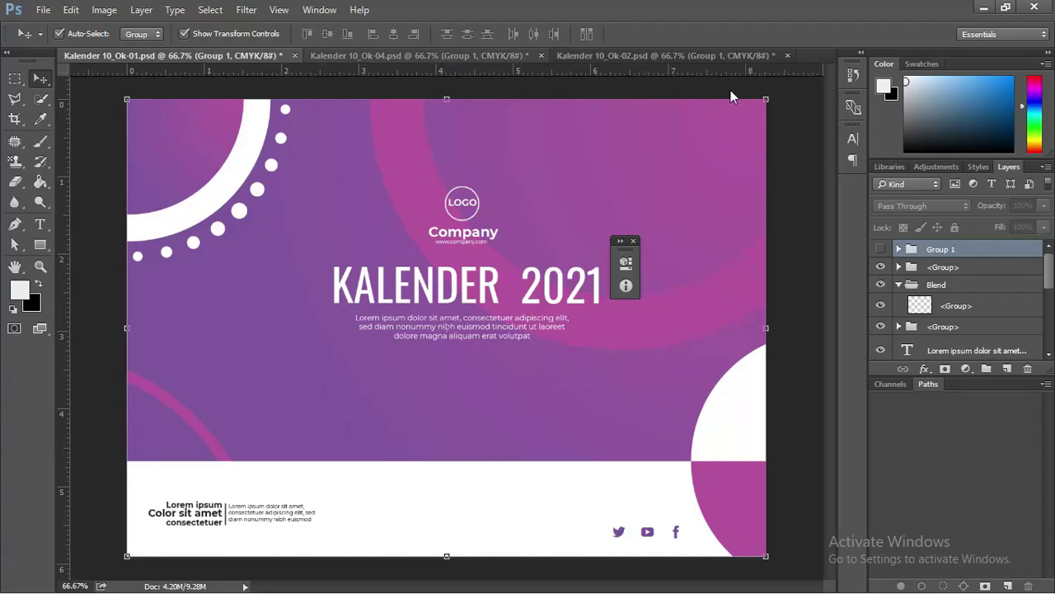
Open Kalender 10_Ok-03.psd from the PSD folder in File Explorer
{"action": "key", "text": "alt+Tab"}
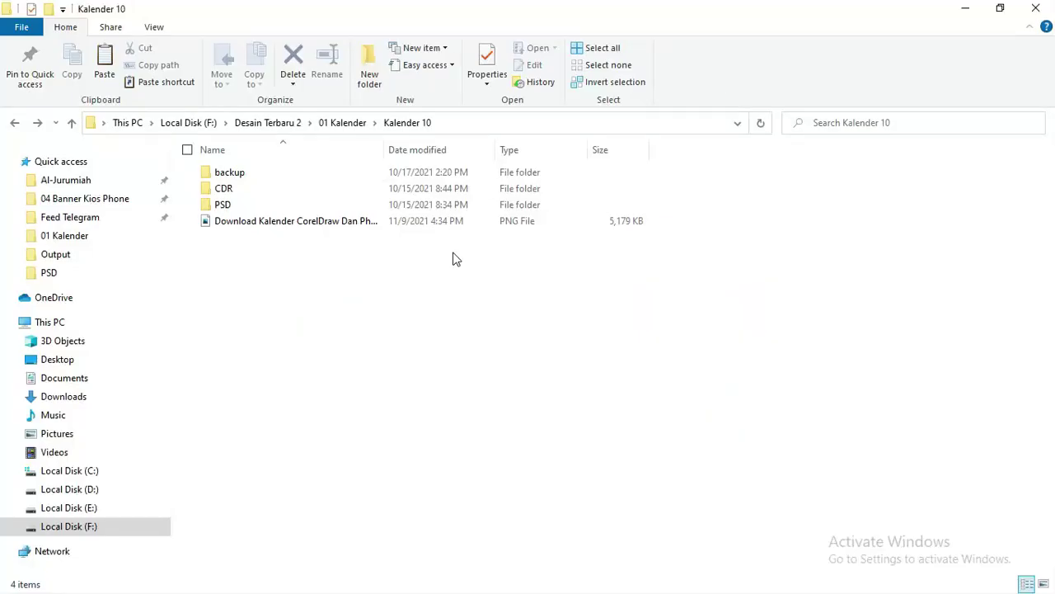
{"action": "double_click", "coordinate": [224, 204]}
{"action": "left_click", "coordinate": [234, 207]}
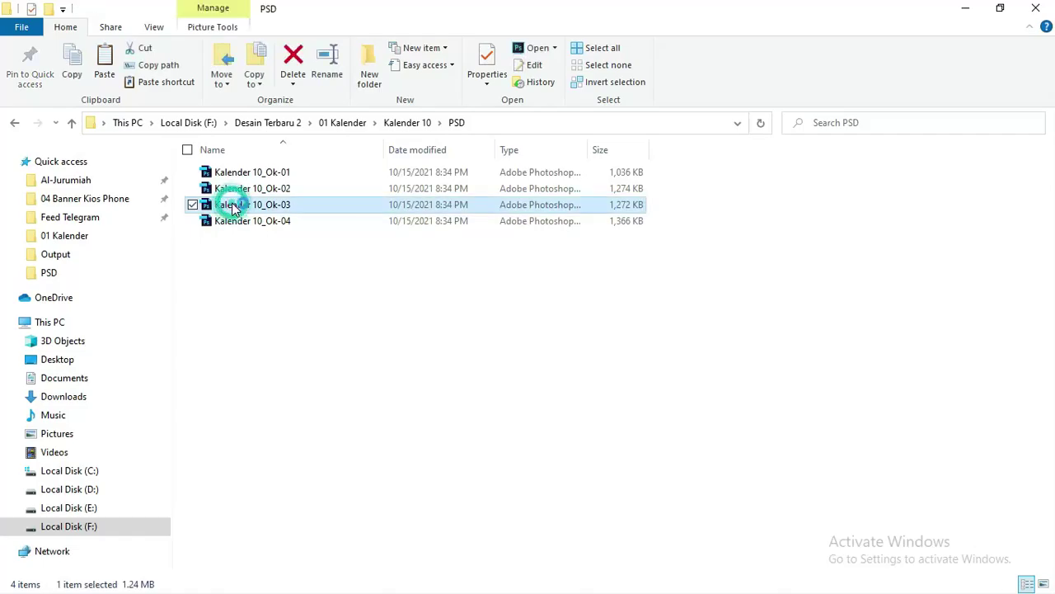
{"action": "double_click", "coordinate": [234, 207]}
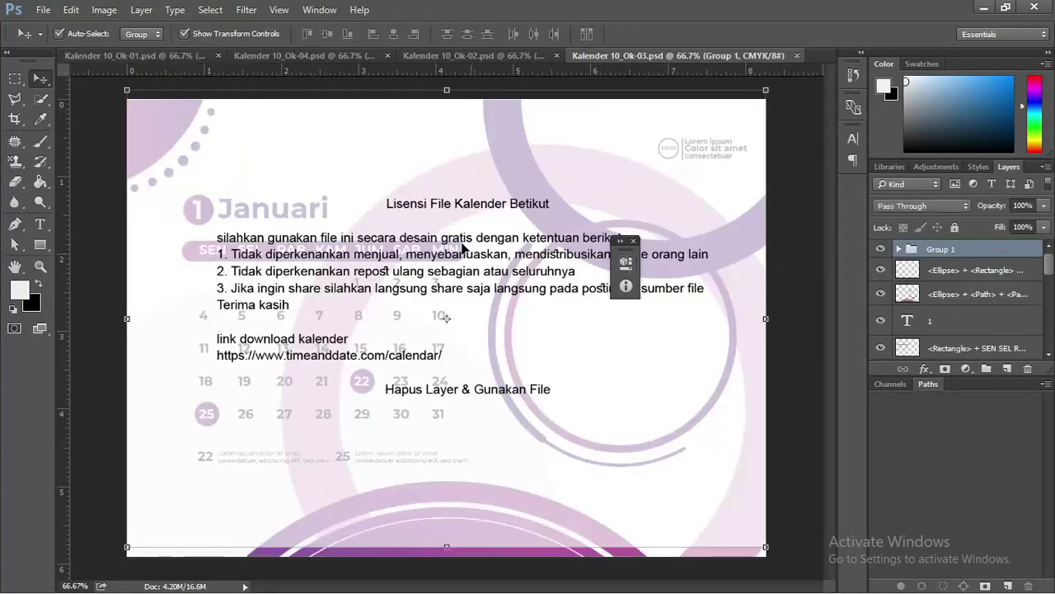
Hide Ok-03's licence overlay, dock the floating mini panel, and review all four calendar tabs
{"action": "left_click", "coordinate": [880, 248]}
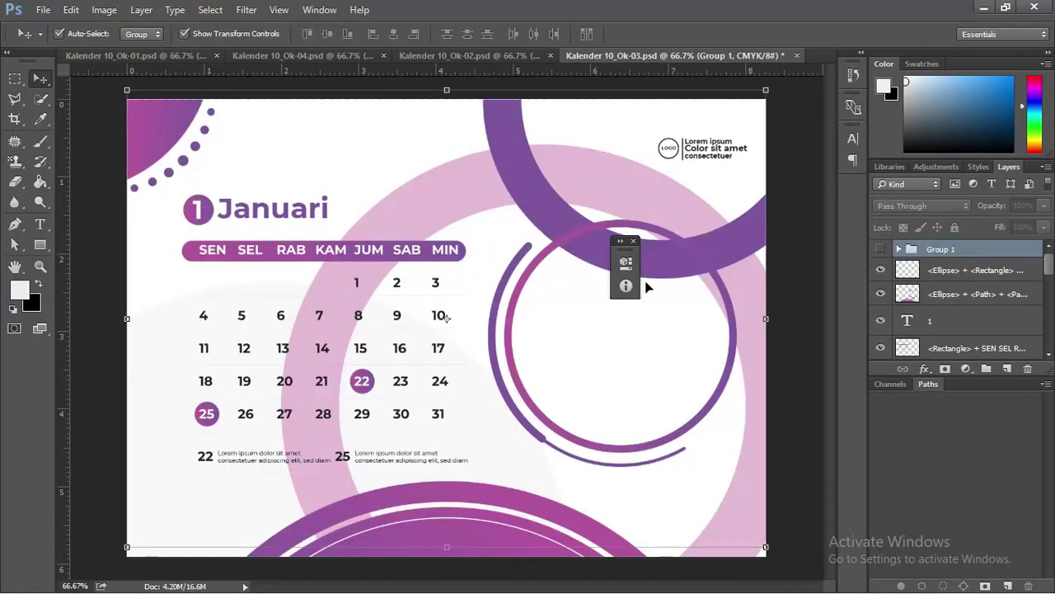
{"action": "left_click_drag", "start_coordinate": [624, 261], "coordinate": [827, 292]}
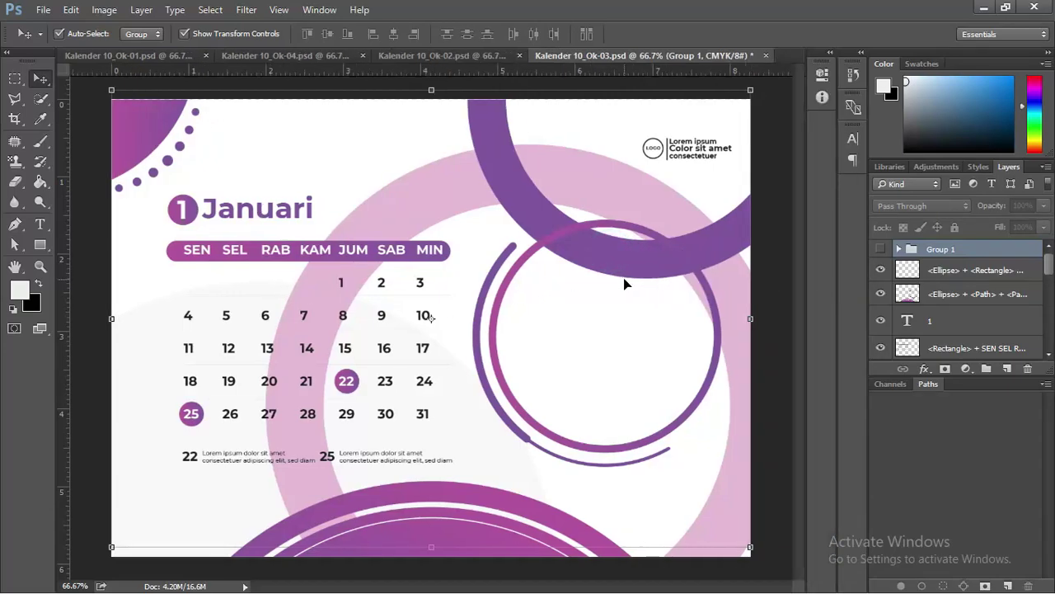
{"action": "left_click", "coordinate": [285, 57]}
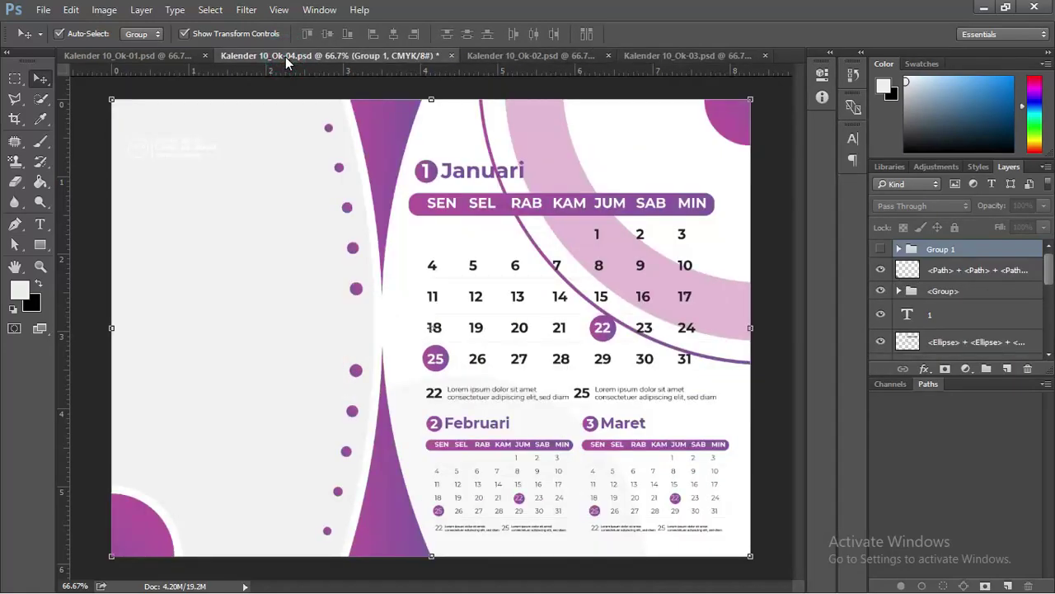
{"action": "left_click", "coordinate": [544, 57]}
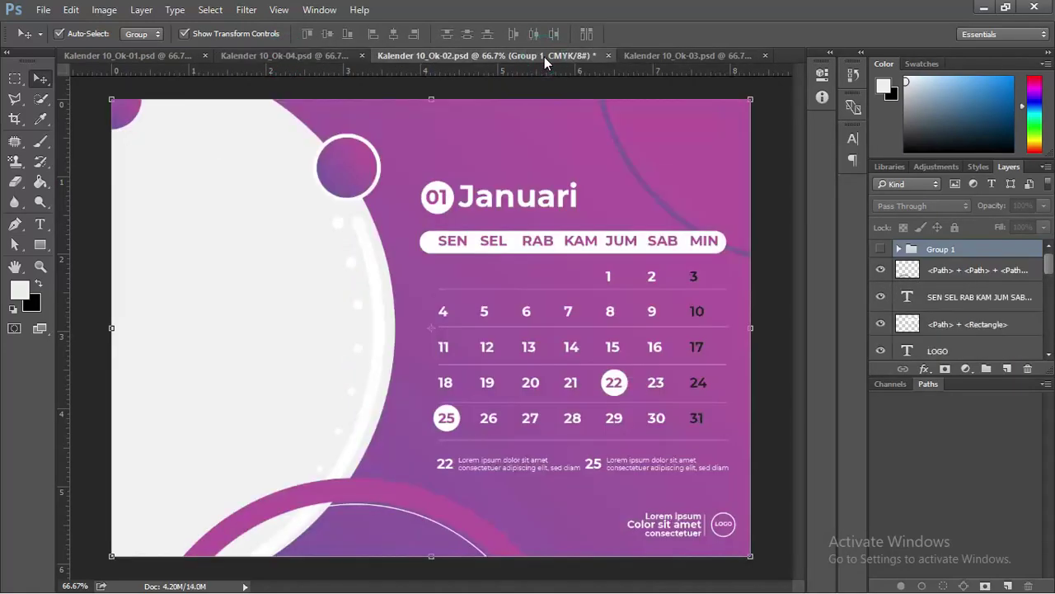
{"action": "left_click", "coordinate": [646, 53]}
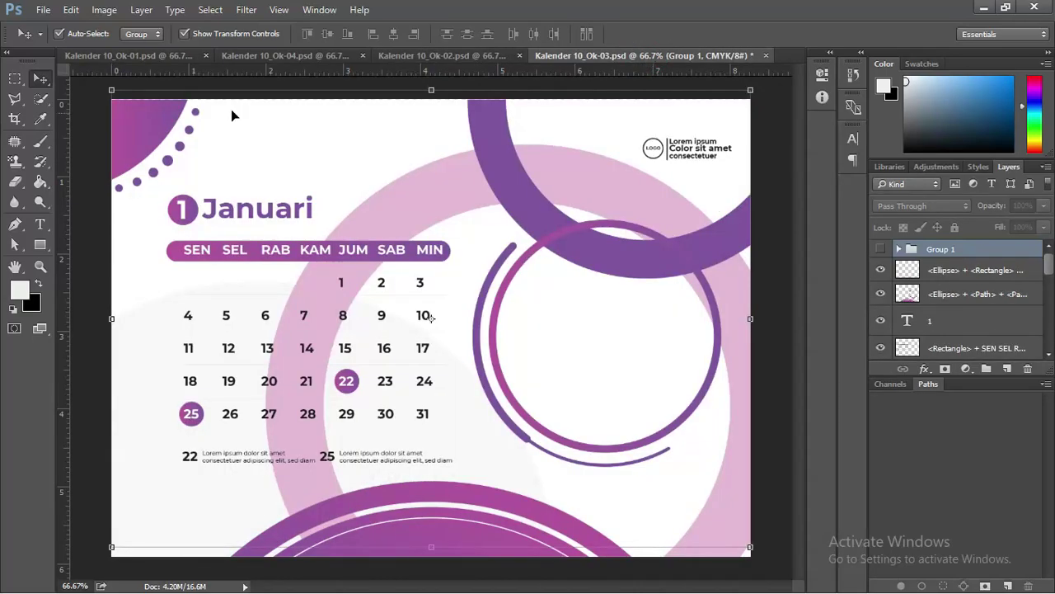
{"action": "left_click", "coordinate": [152, 56]}
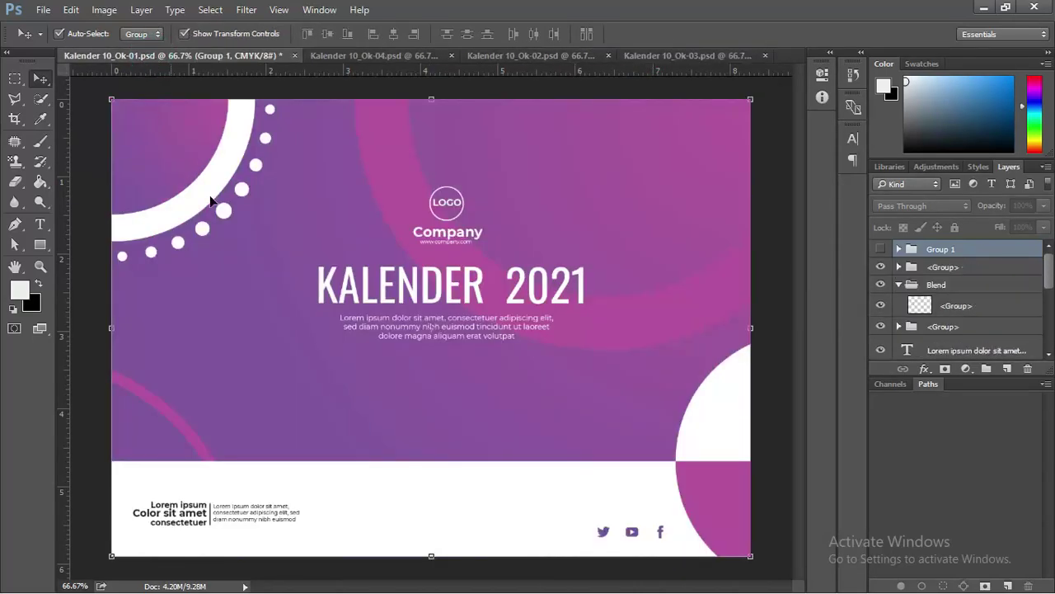
Change the cover year's last digit so the heading reads KALENDER 2022
{"action": "left_click", "coordinate": [476, 285], "text": "ctrl"}
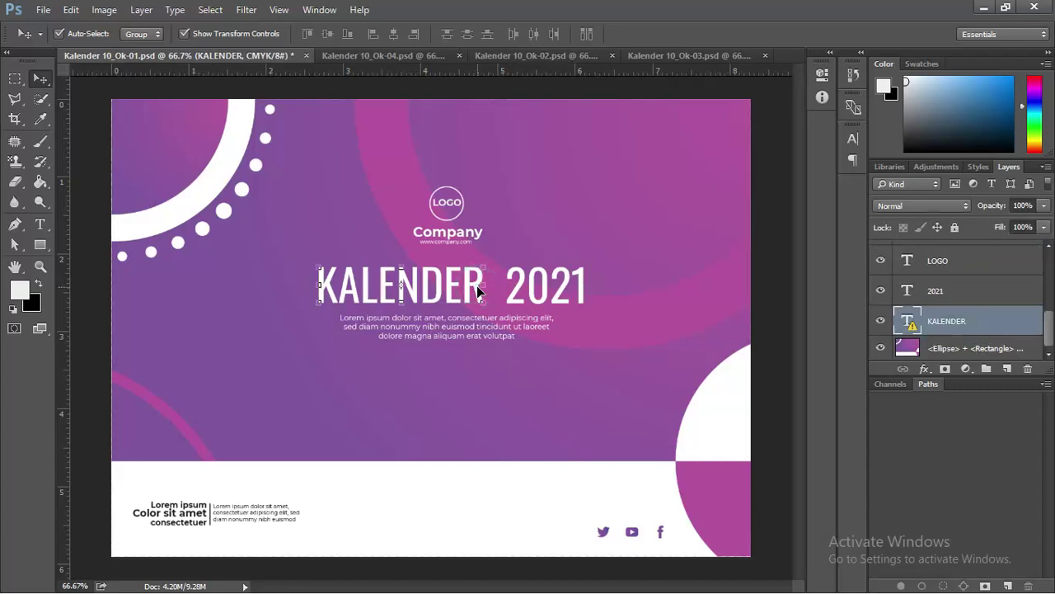
{"action": "left_click", "coordinate": [567, 296]}
{"action": "key", "text": "t"}
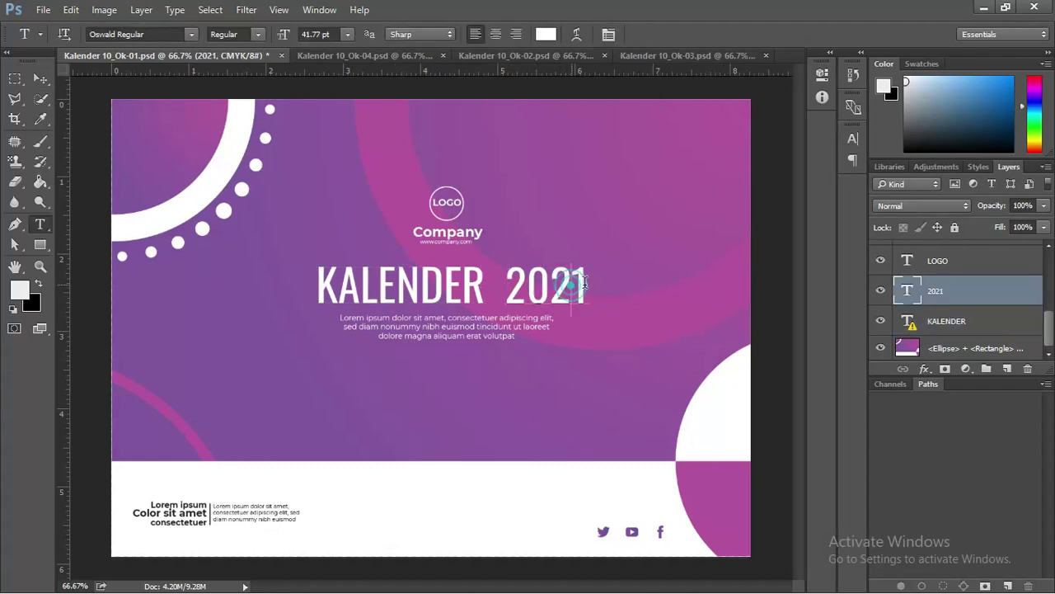
{"action": "left_click_drag", "start_coordinate": [569, 282], "coordinate": [587, 286]}
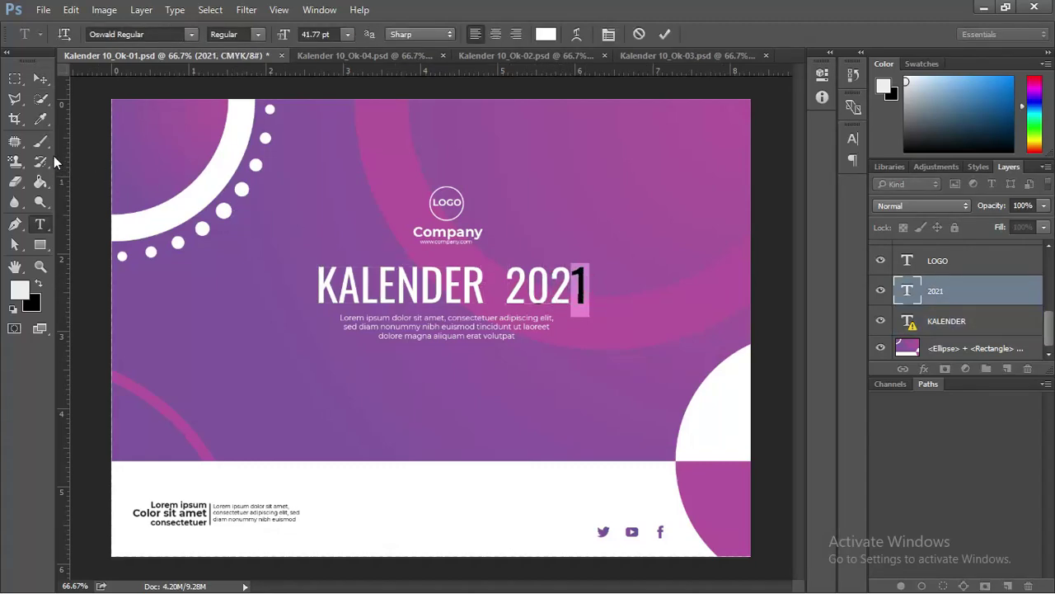
{"action": "type", "text": "2"}
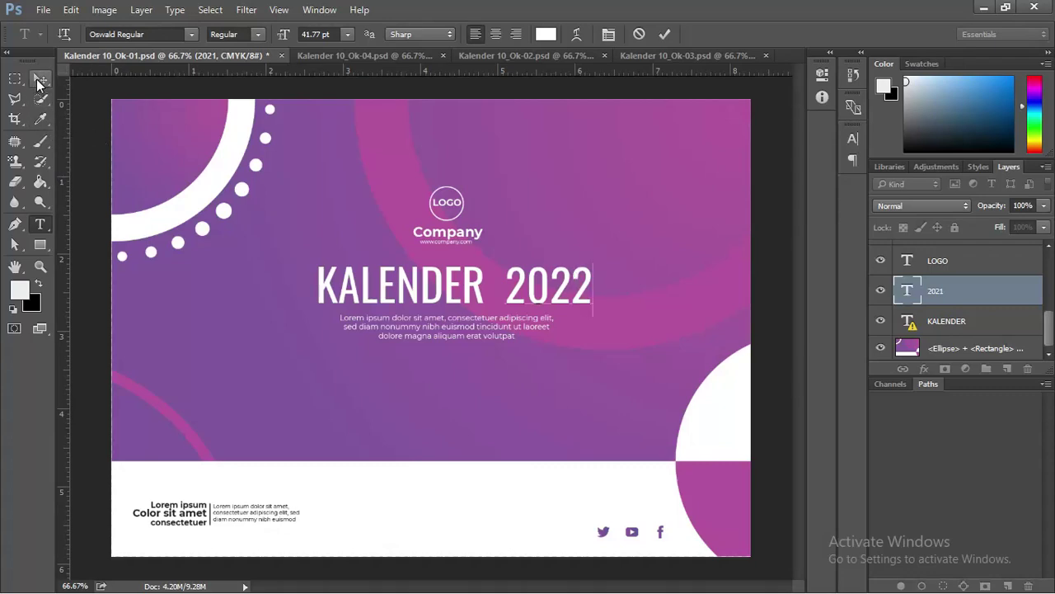
{"action": "left_click", "coordinate": [39, 78]}
{"action": "scroll", "coordinate": [610, 322], "scroll_direction": "up", "scroll_amount": 2}
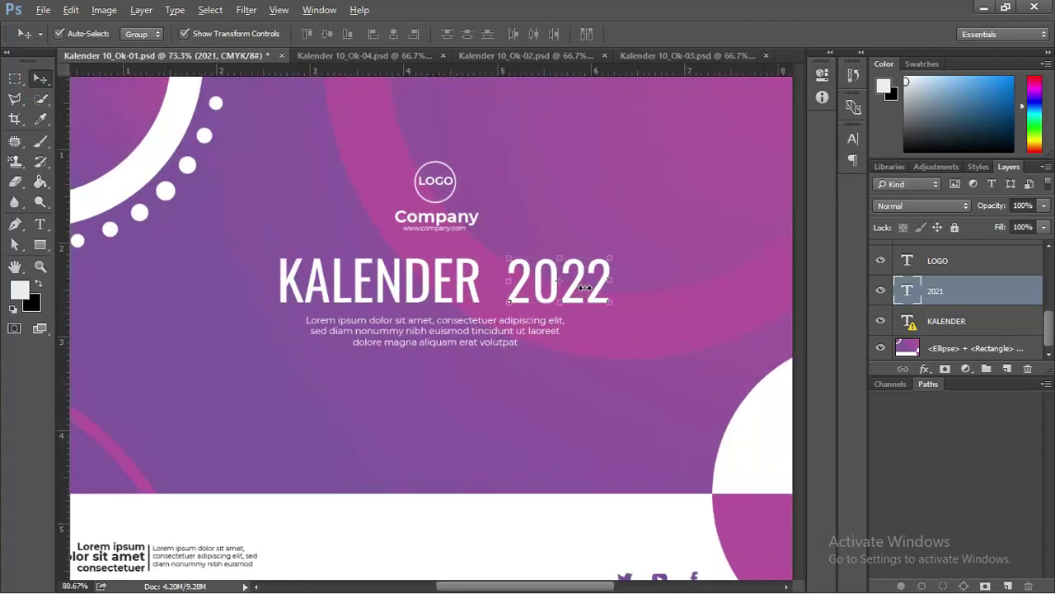
{"action": "scroll", "coordinate": [585, 282], "scroll_direction": "up", "scroll_amount": 2}
{"action": "scroll", "coordinate": [585, 282], "scroll_direction": "down", "scroll_amount": 1}
{"action": "scroll", "coordinate": [586, 279], "scroll_direction": "down", "scroll_amount": 1}
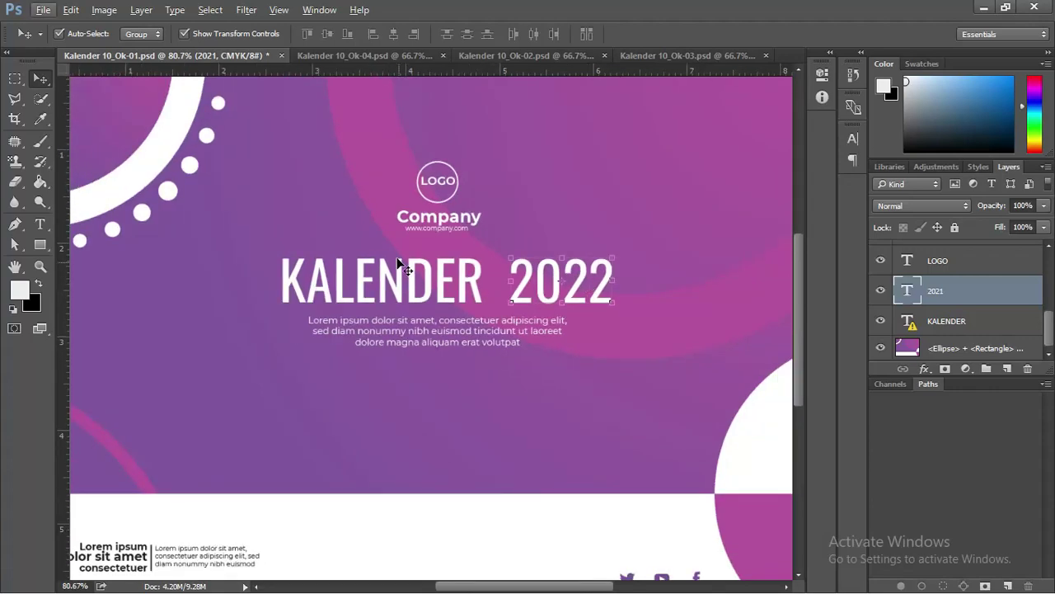
{"action": "left_click", "coordinate": [416, 220]}
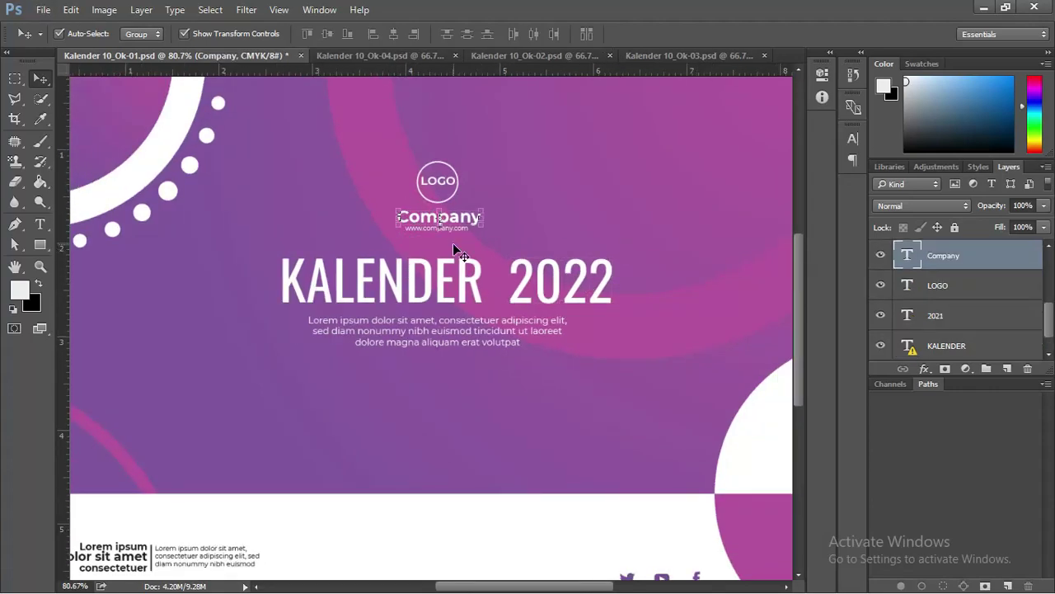
{"action": "double_click", "coordinate": [907, 253]}
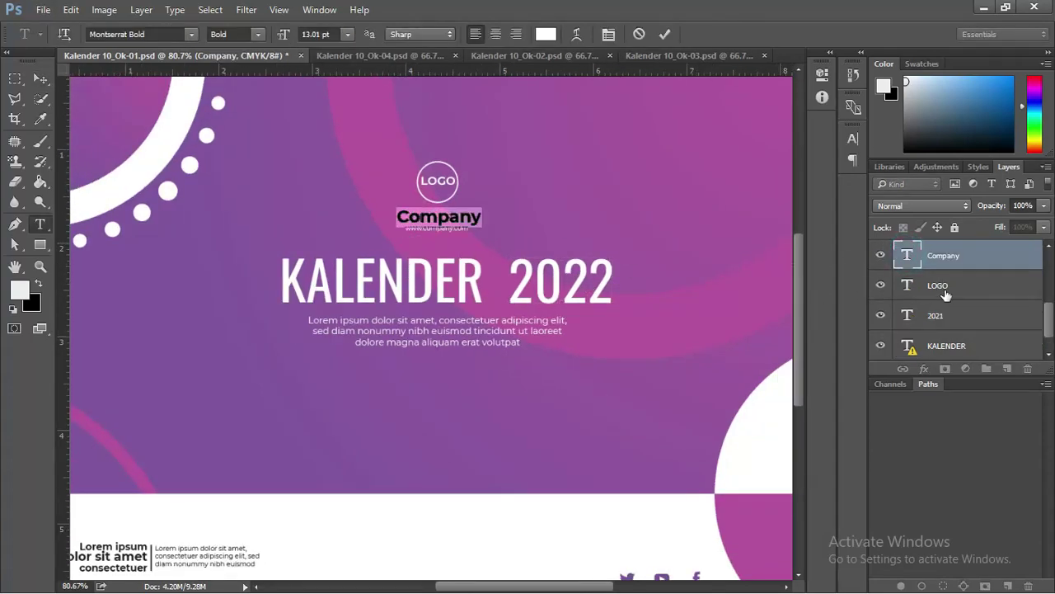
{"action": "double_click", "coordinate": [909, 284]}
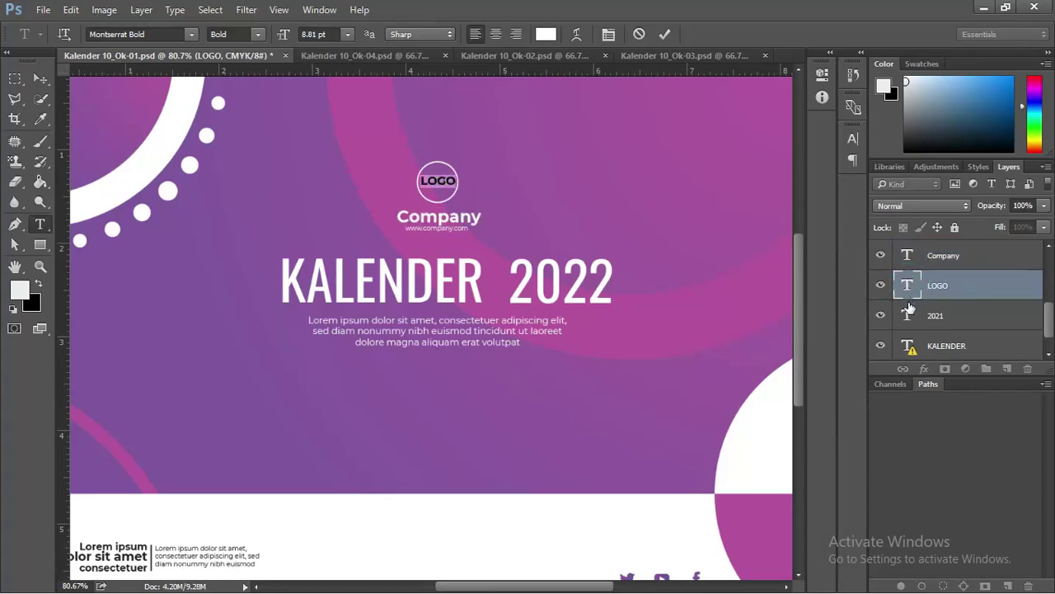
{"action": "scroll", "coordinate": [910, 325], "scroll_direction": "up", "scroll_amount": 1}
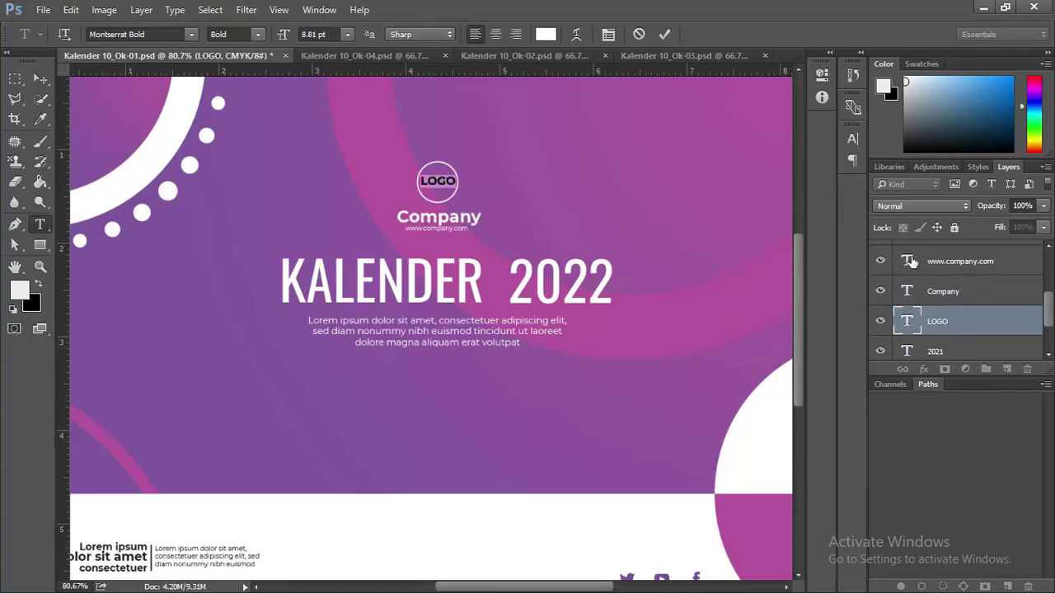
{"action": "double_click", "coordinate": [907, 261]}
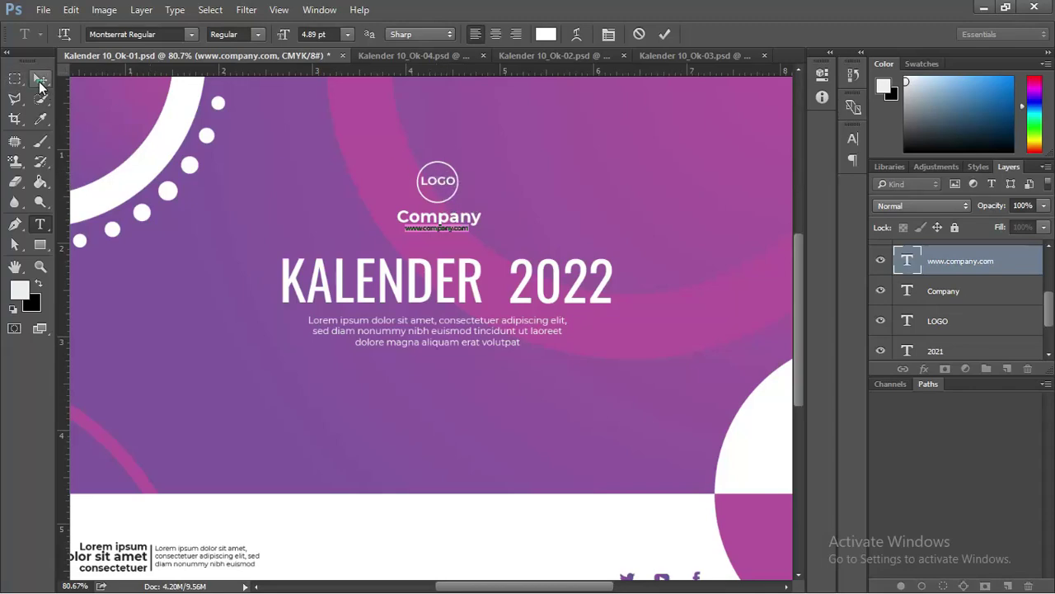
{"action": "left_click", "coordinate": [40, 78]}
Look at the File menu's import options, then select the background shape and Lorem ipsum text
{"action": "left_click", "coordinate": [45, 11]}
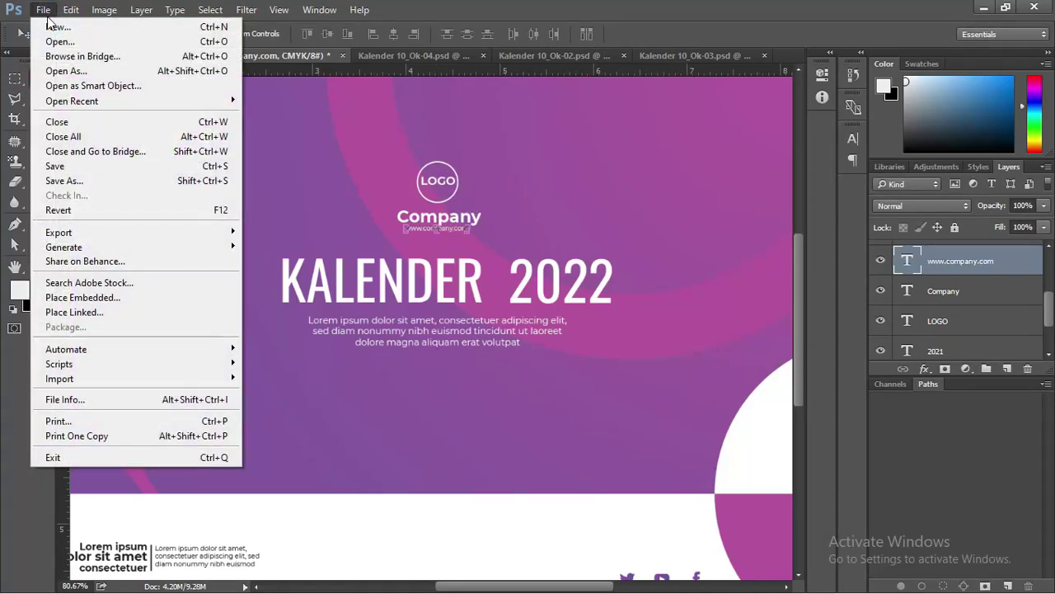
{"action": "left_click", "coordinate": [138, 379]}
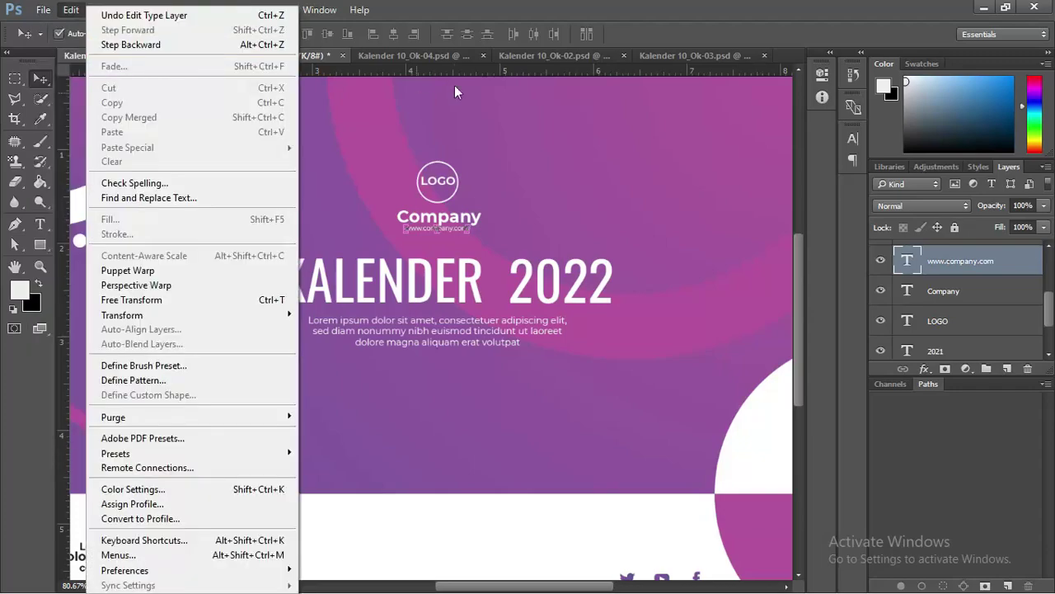
{"action": "left_click", "coordinate": [447, 23]}
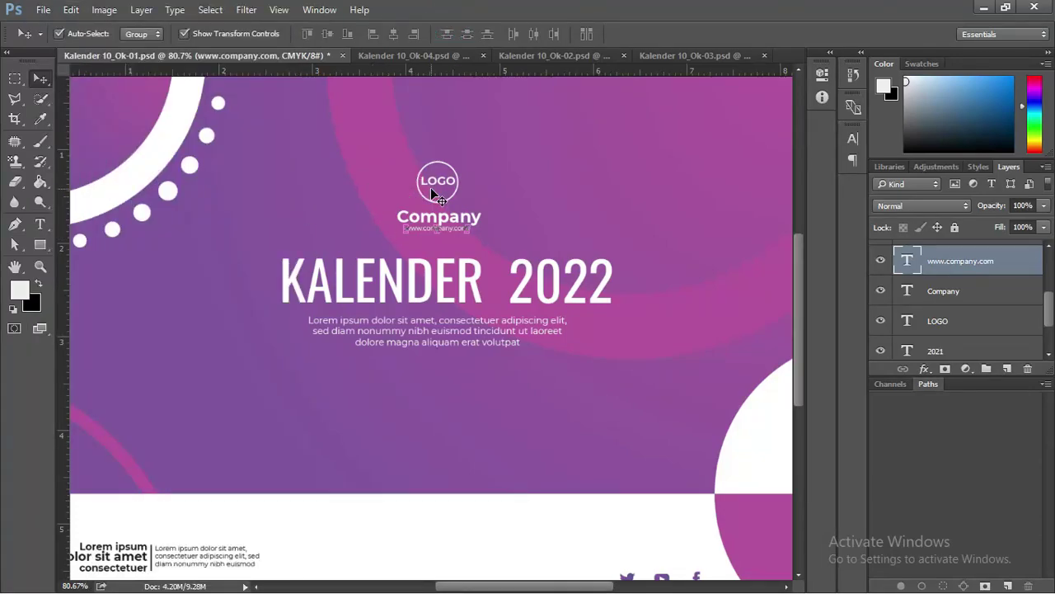
{"action": "left_click", "coordinate": [393, 165]}
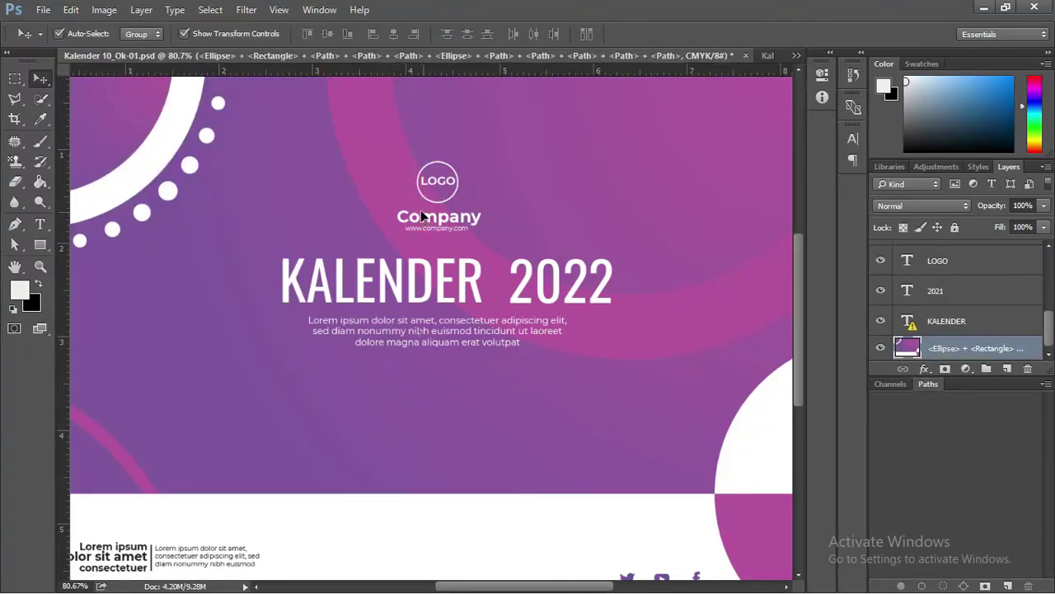
{"action": "left_click", "coordinate": [436, 337]}
{"action": "scroll", "coordinate": [436, 337], "scroll_direction": "down", "scroll_amount": 1}
{"action": "scroll", "coordinate": [439, 340], "scroll_direction": "down", "scroll_amount": 1}
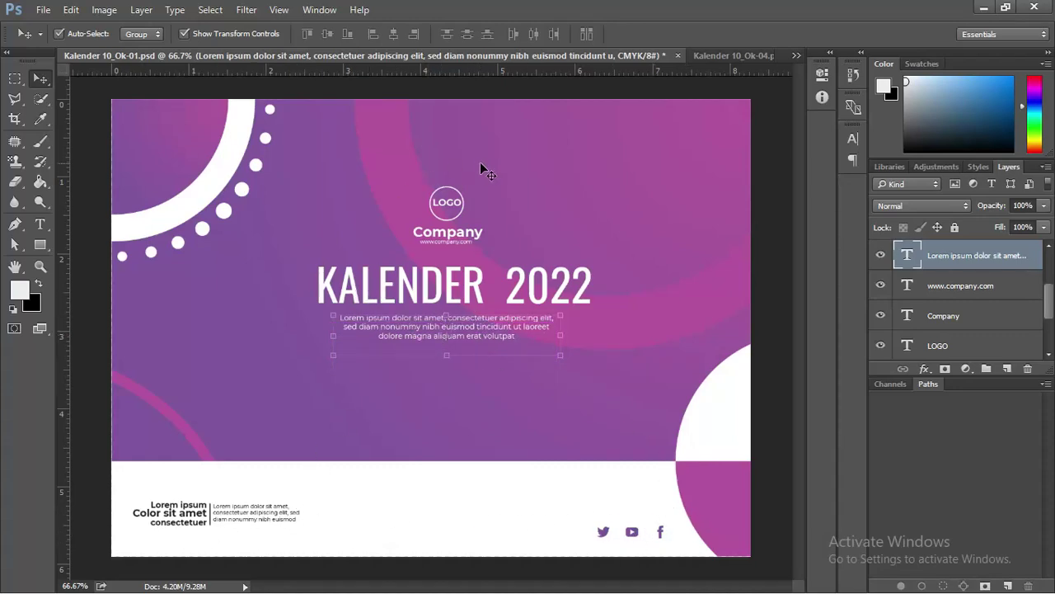
Close Kalender 10_Ok-01 and Kalender 10_Ok-04 without saving changes
{"action": "left_click", "coordinate": [678, 56]}
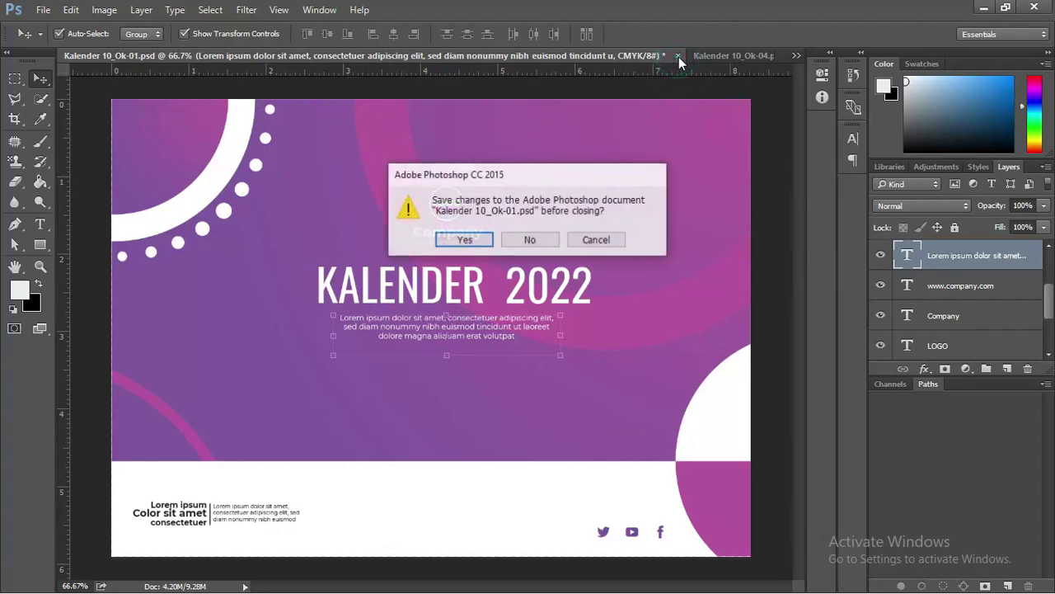
{"action": "left_click", "coordinate": [543, 240]}
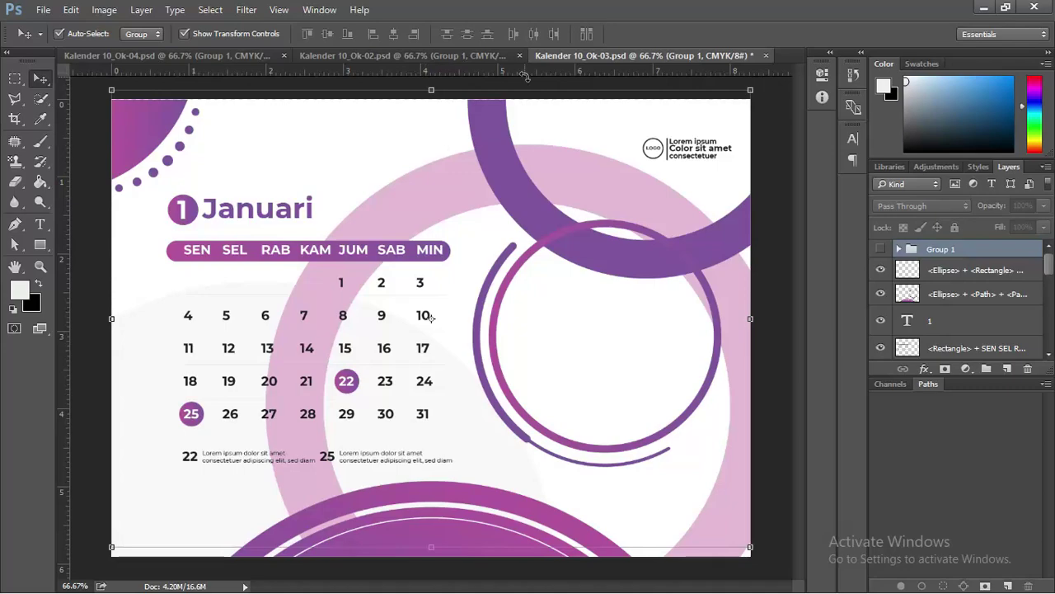
{"action": "left_click", "coordinate": [476, 55]}
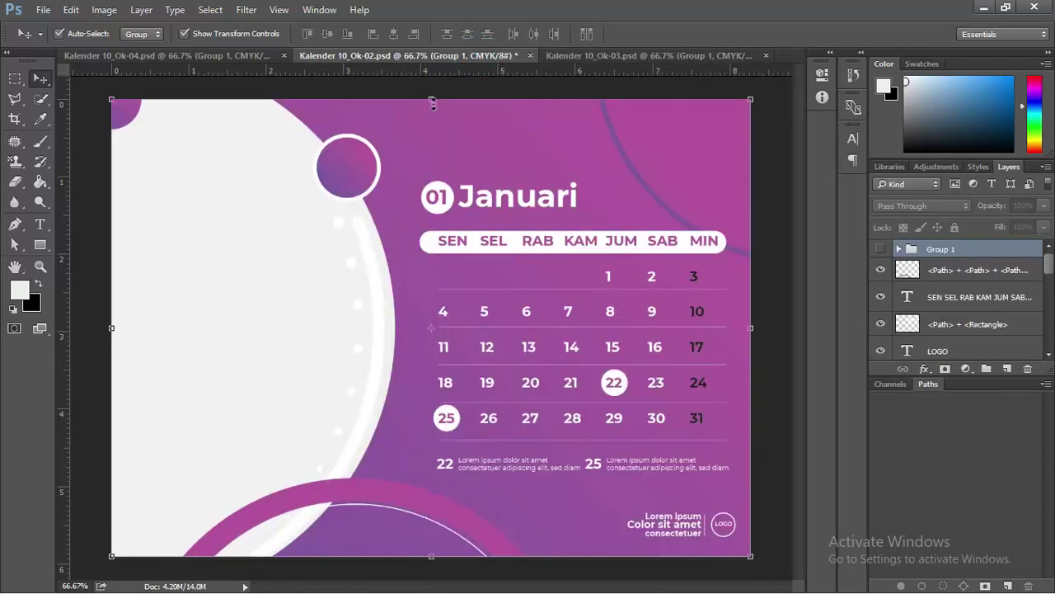
{"action": "left_click", "coordinate": [240, 58]}
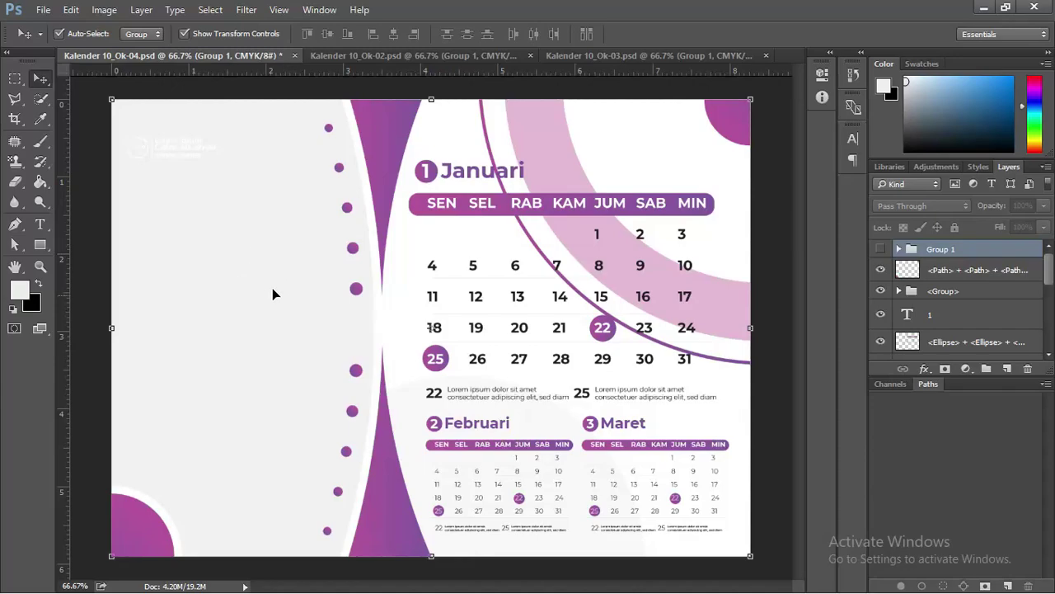
{"action": "left_click", "coordinate": [294, 55]}
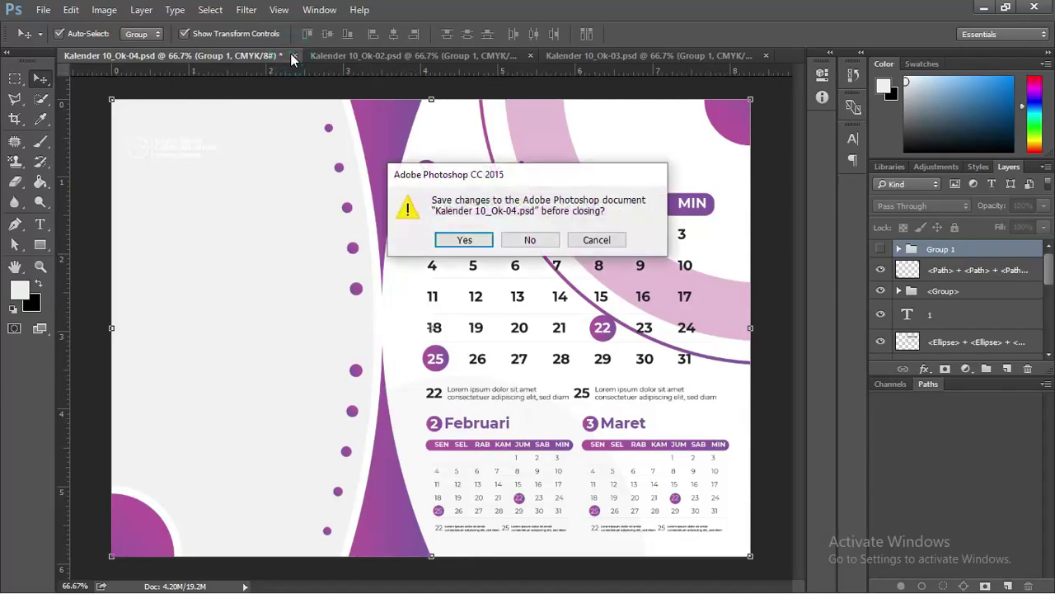
{"action": "left_click", "coordinate": [511, 239]}
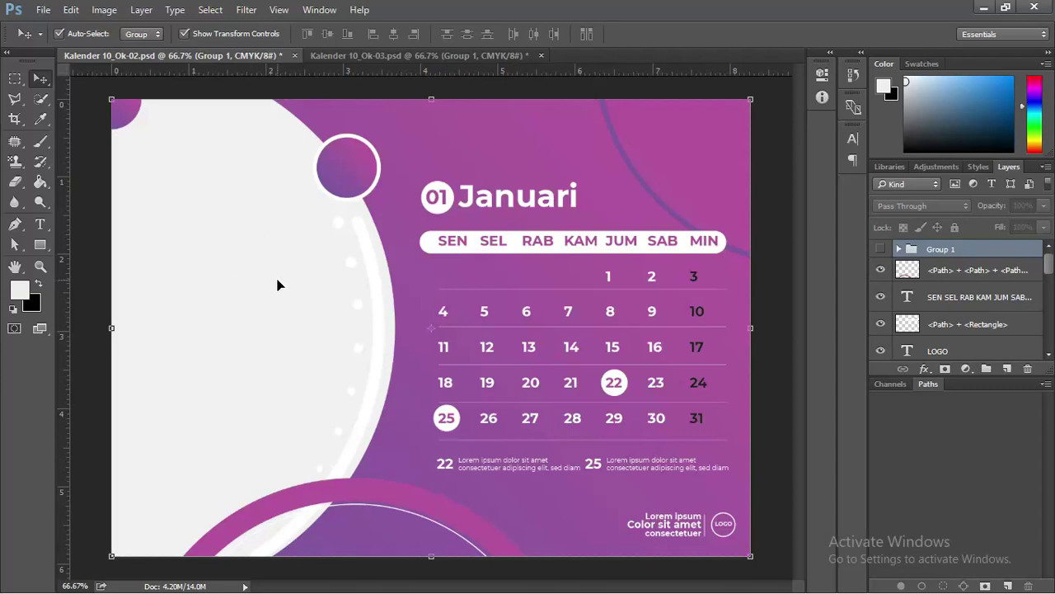
Nudge Ok-02's white curved shape left, then undo the move
{"action": "left_click", "coordinate": [160, 223]}
{"action": "left_click_drag", "start_coordinate": [234, 193], "coordinate": [220, 194]}
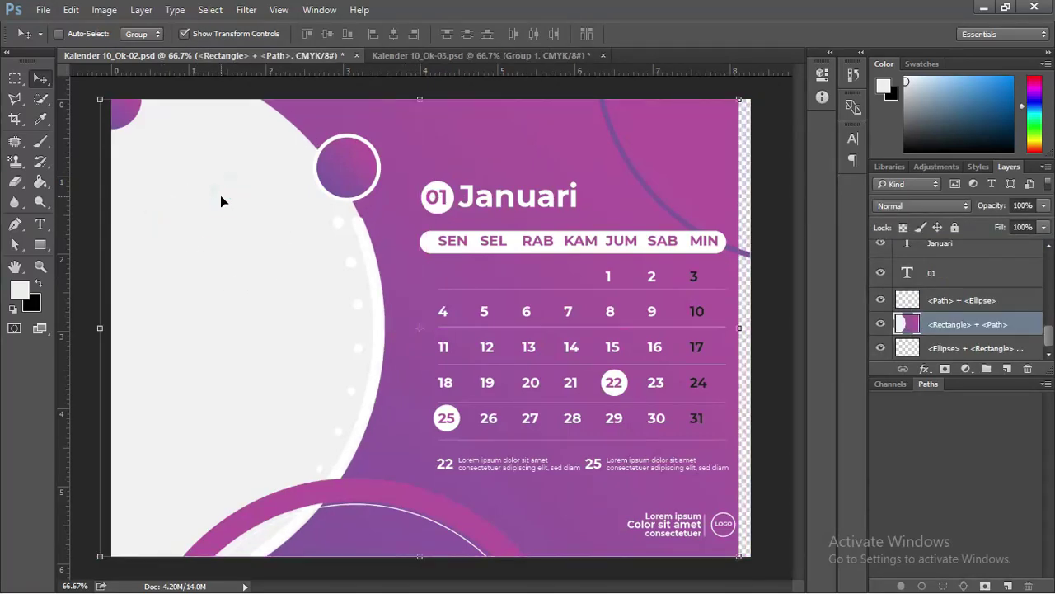
{"action": "key", "text": "ctrl+z"}
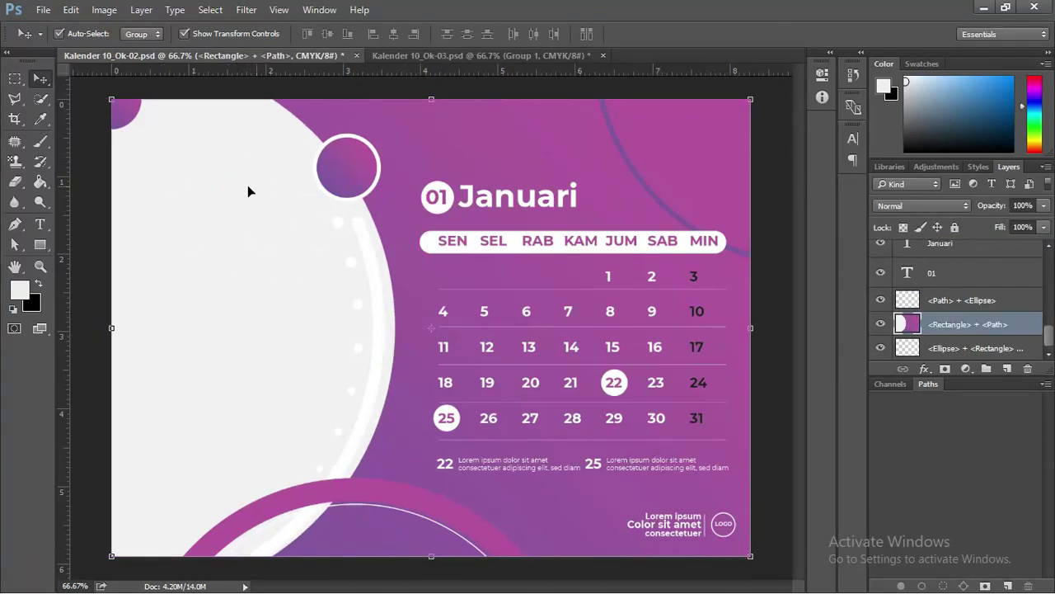
Open 01 Kalender's Wallpaper folder and drag the first building photo toward the calendar
{"action": "key", "text": "alt+Tab"}
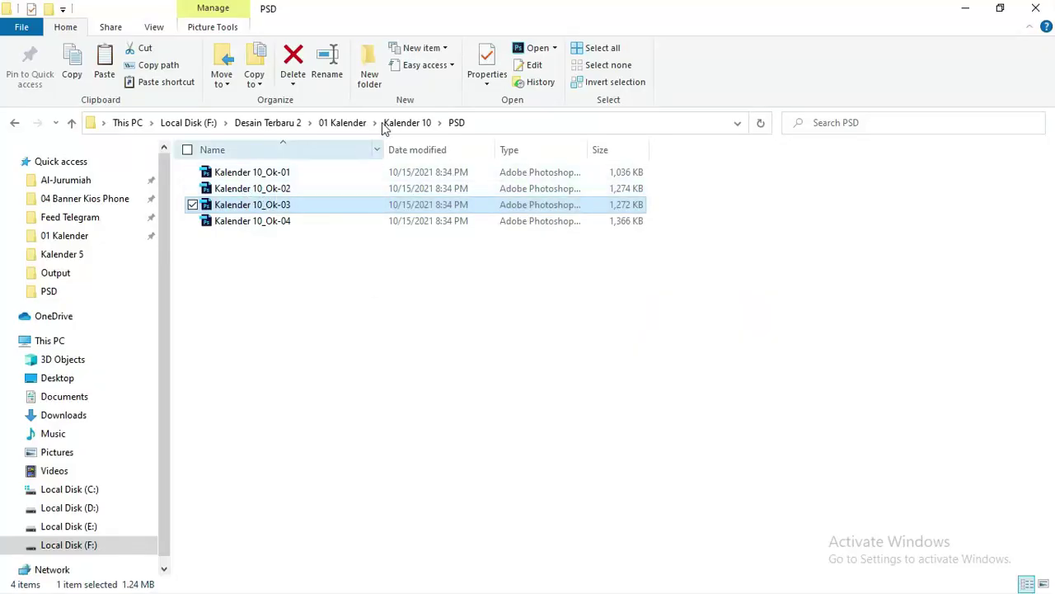
{"action": "left_click", "coordinate": [362, 126]}
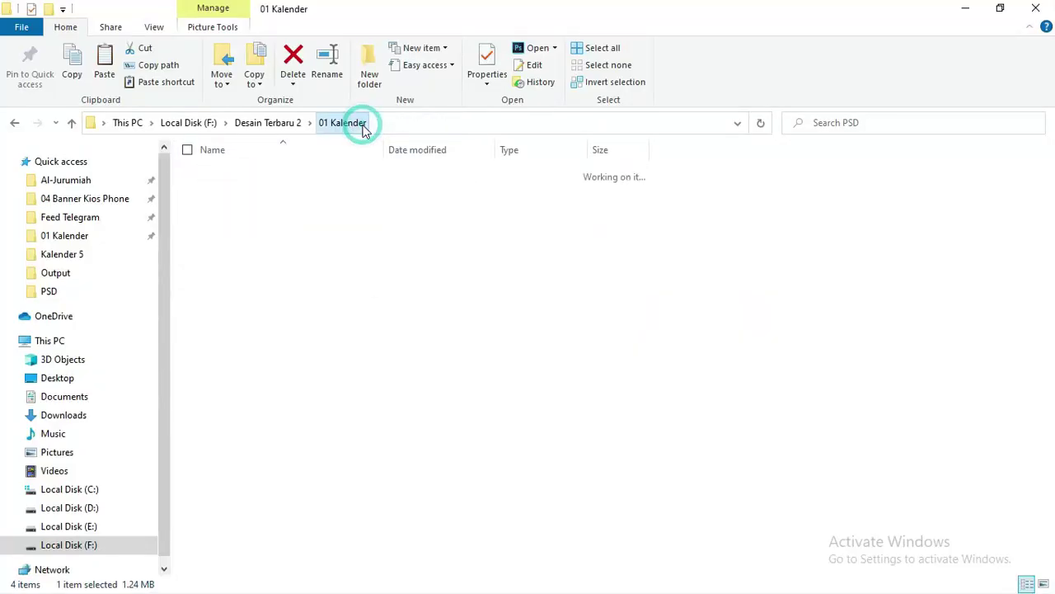
{"action": "double_click", "coordinate": [254, 352]}
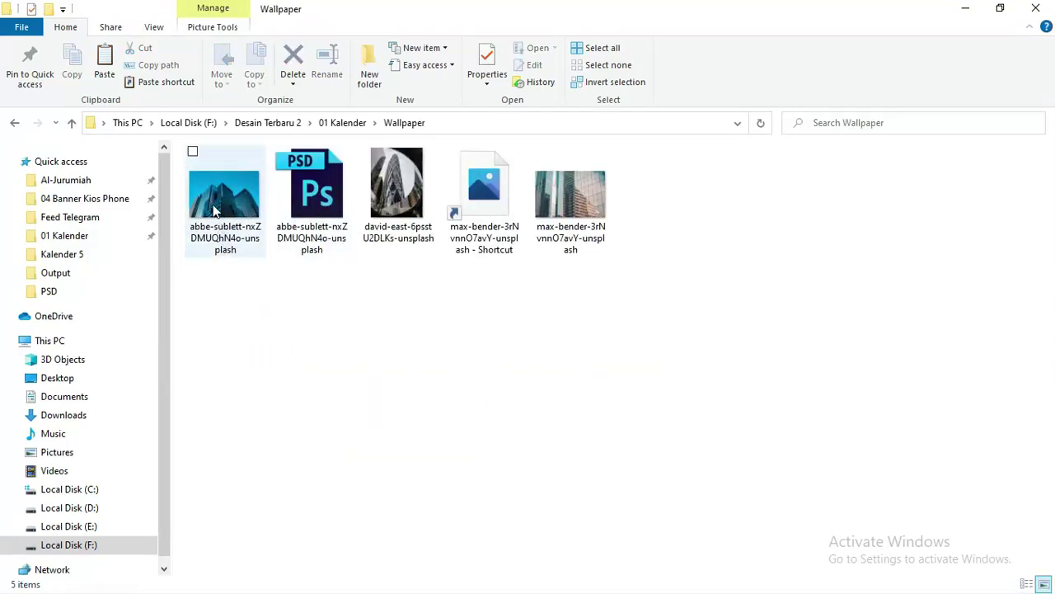
{"action": "left_click_drag", "start_coordinate": [217, 212], "coordinate": [247, 286]}
Place the building photo on Ok-02 and enlarge it from its top-left corner
{"action": "key", "text": "alt+Tab"}
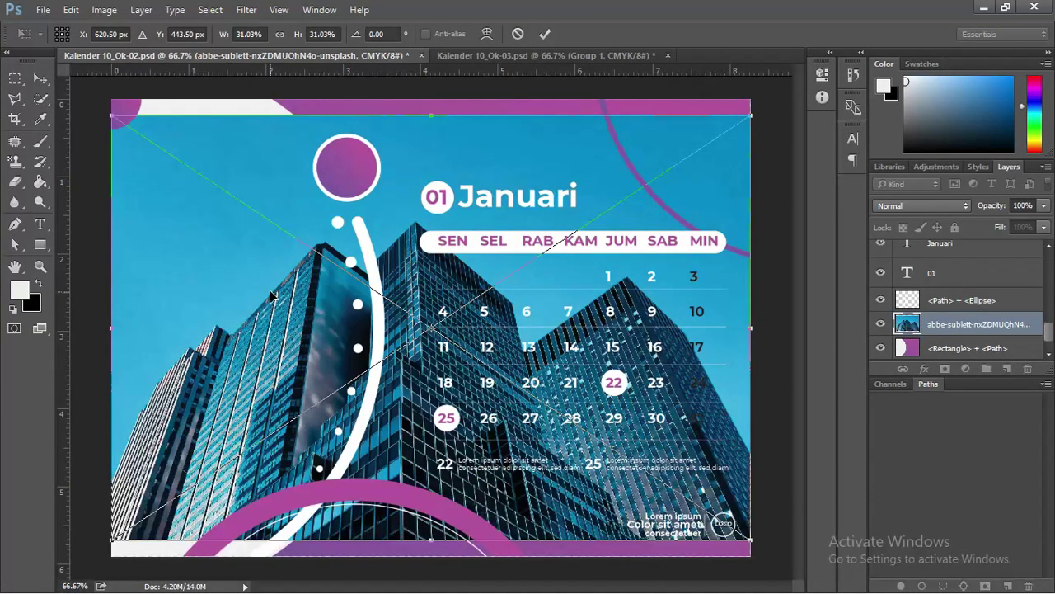
{"action": "key", "text": "Return"}
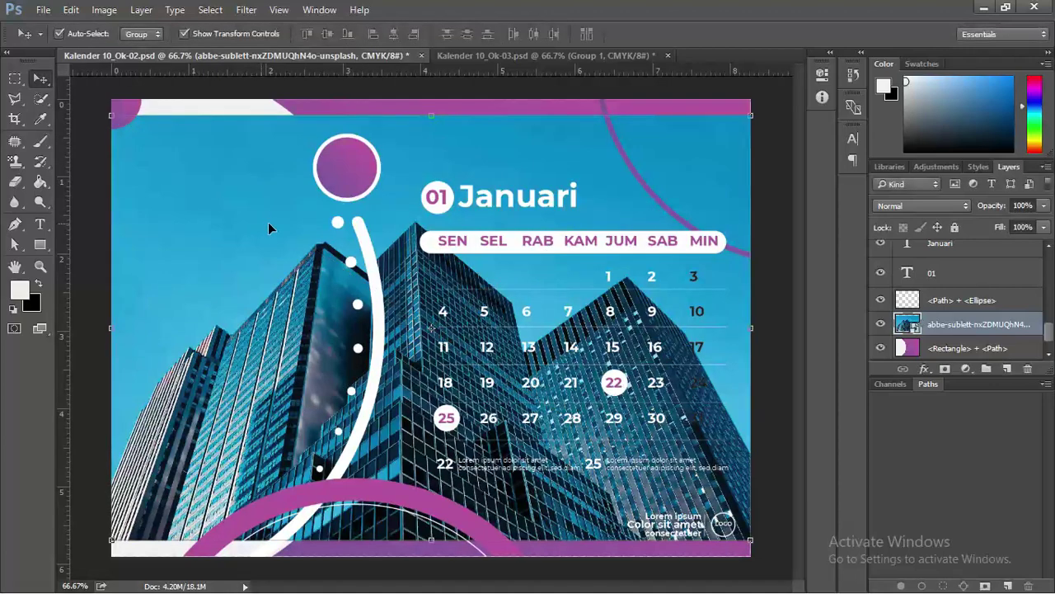
{"action": "key", "text": "ctrl+minus"}
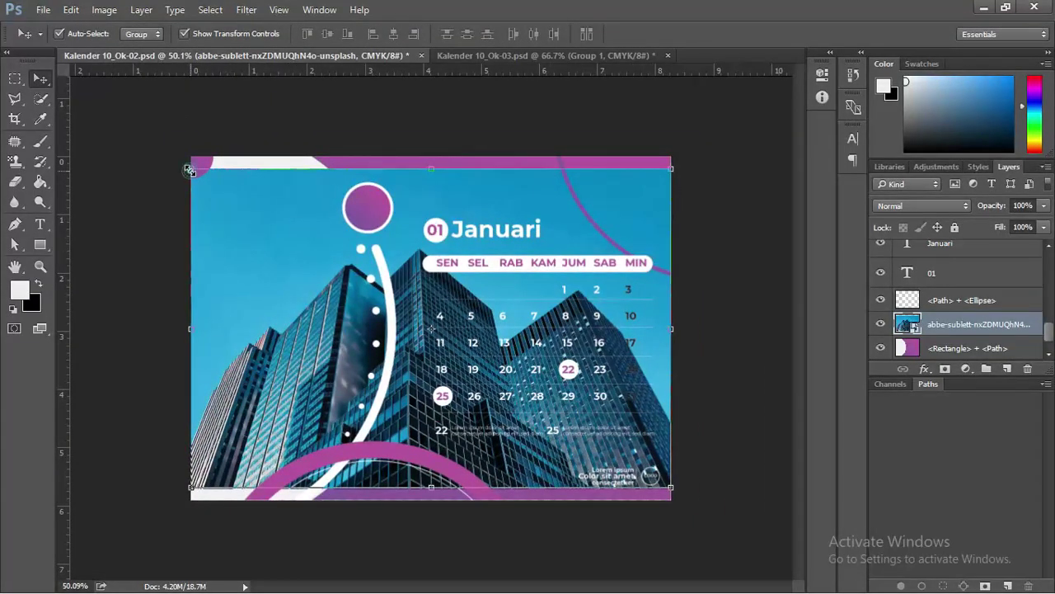
{"action": "key", "text": "ctrl+t"}
{"action": "left_click_drag", "start_coordinate": [191, 156], "coordinate": [158, 145]}
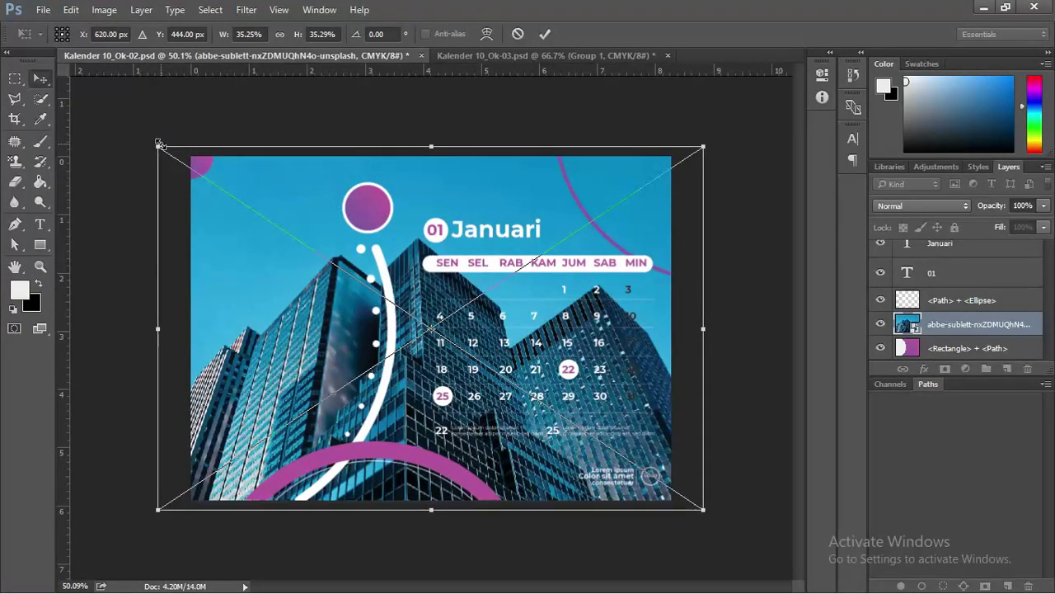
{"action": "key", "text": "Return"}
Lower the building photo's opacity and shift it to the left
{"action": "left_click", "coordinate": [1044, 206]}
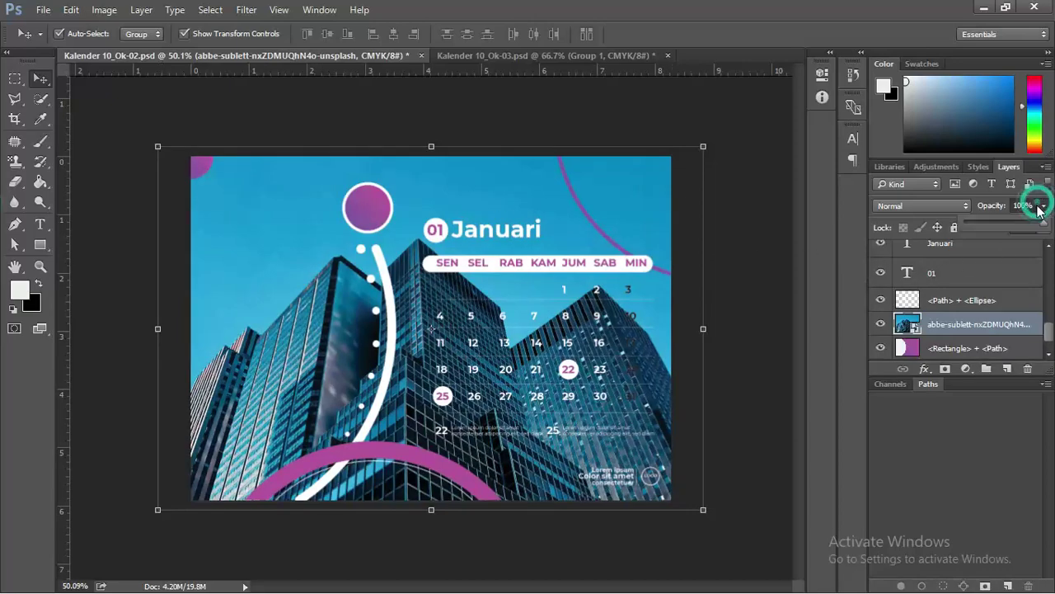
{"action": "left_click_drag", "start_coordinate": [1044, 223], "coordinate": [993, 221]}
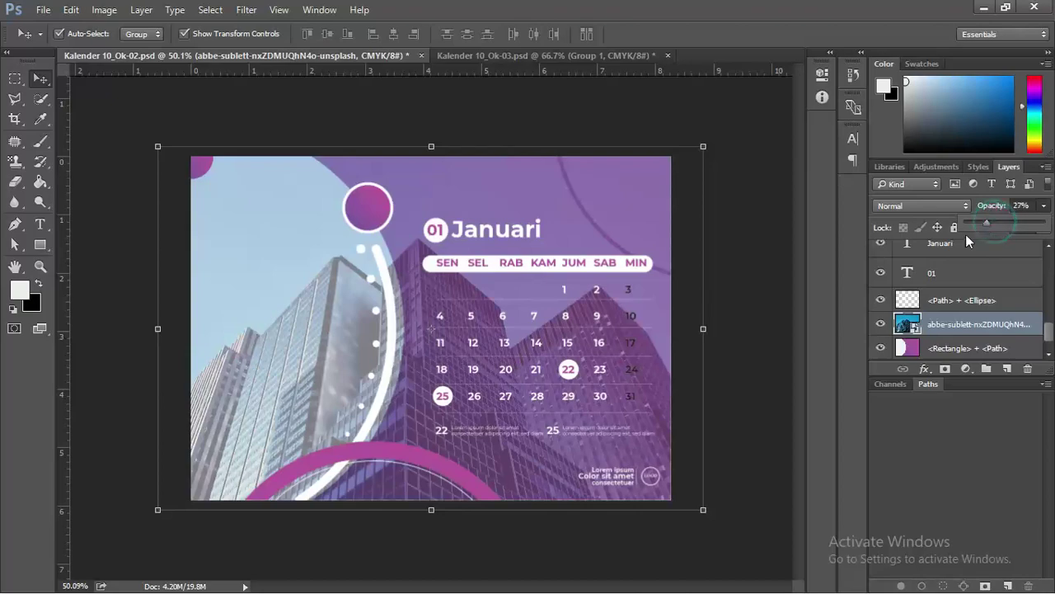
{"action": "left_click_drag", "start_coordinate": [293, 281], "coordinate": [146, 276]}
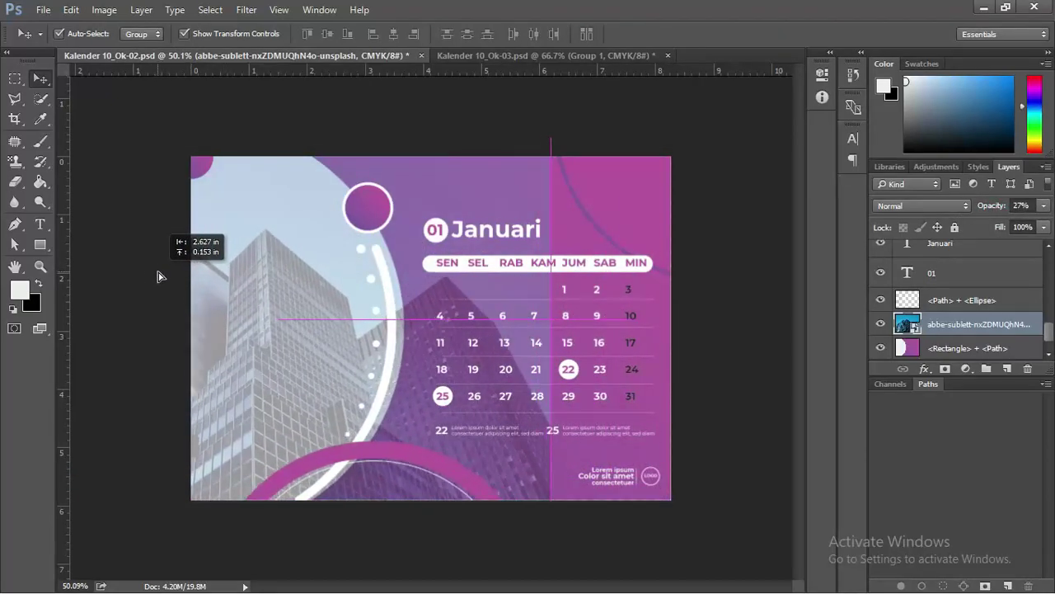
{"action": "left_click_drag", "start_coordinate": [146, 277], "coordinate": [165, 277]}
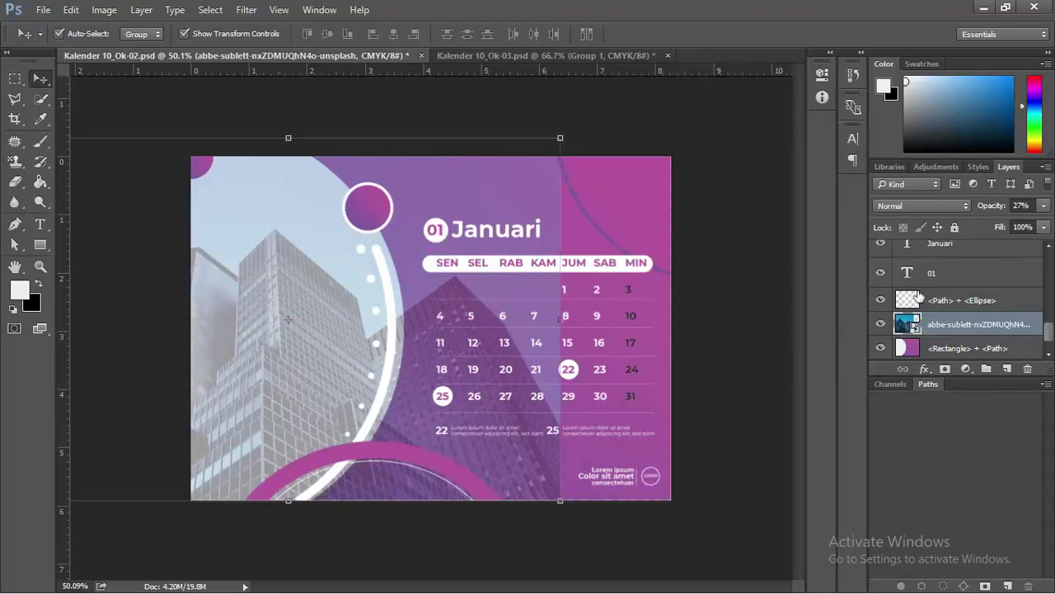
Hide the building photo layer and move the purple background rectangle left
{"action": "left_click", "coordinate": [880, 323]}
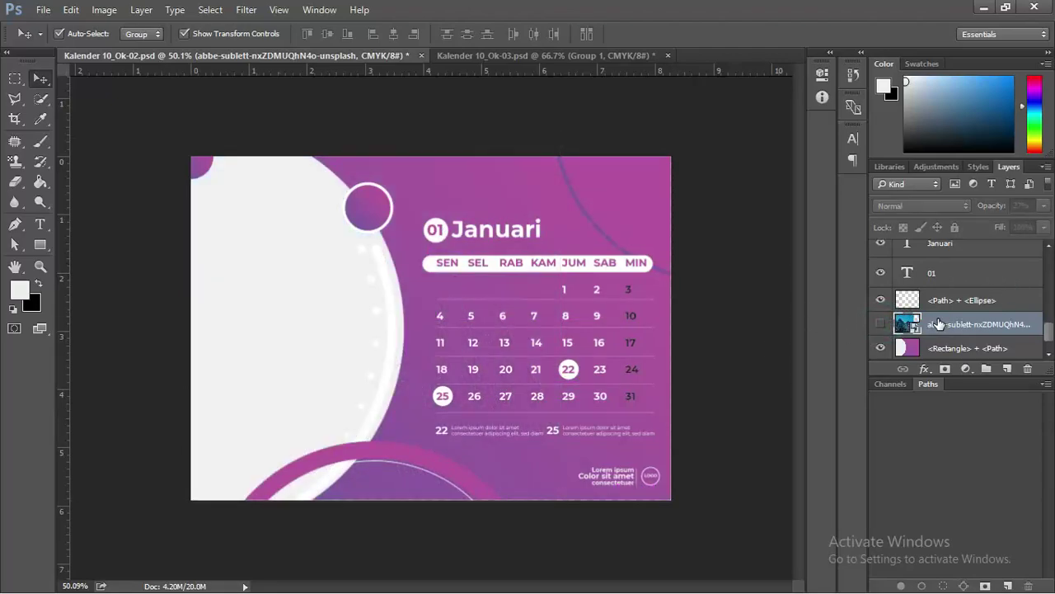
{"action": "left_click", "coordinate": [299, 267]}
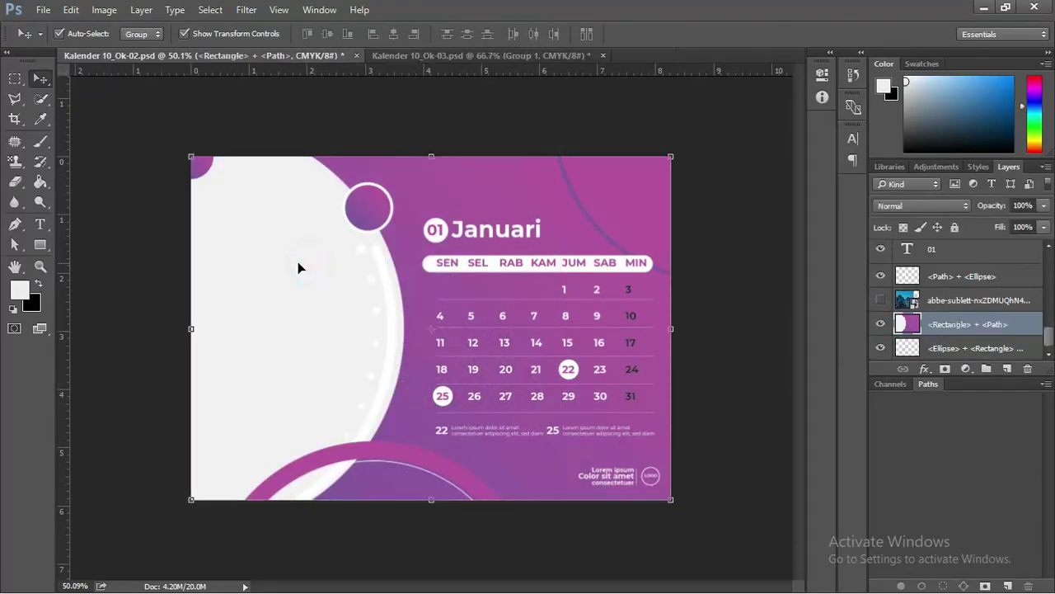
{"action": "left_click", "coordinate": [880, 324]}
{"action": "left_click", "coordinate": [881, 323]}
{"action": "left_click_drag", "start_coordinate": [300, 232], "coordinate": [245, 245]}
Undo the rectangle move and select the white left arc with the Magic Wand
{"action": "key", "text": "ctrl+z"}
{"action": "left_click", "coordinate": [41, 99]}
{"action": "left_click", "coordinate": [81, 110]}
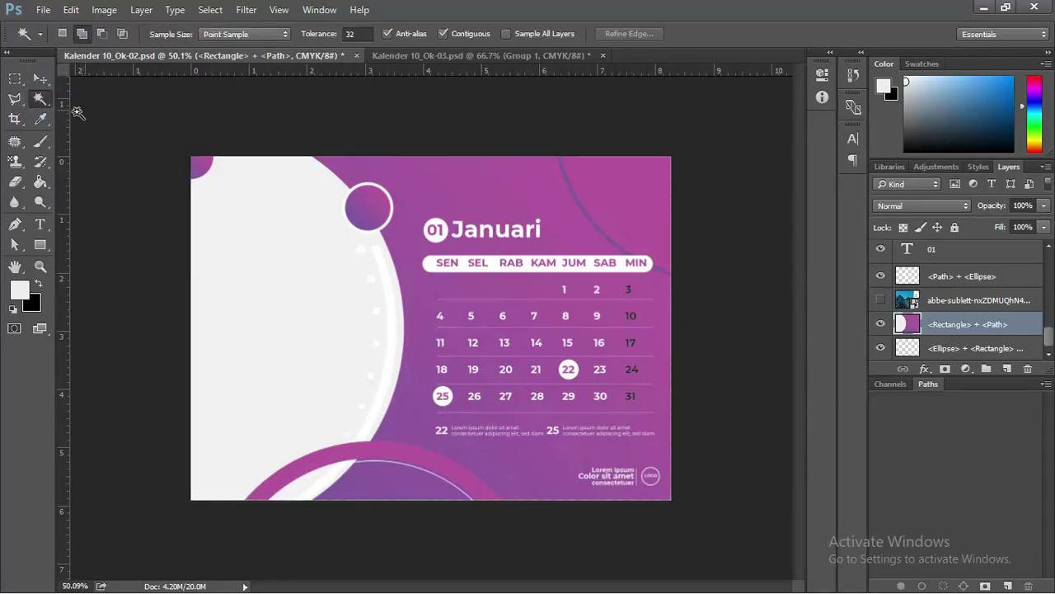
{"action": "left_click", "coordinate": [259, 215]}
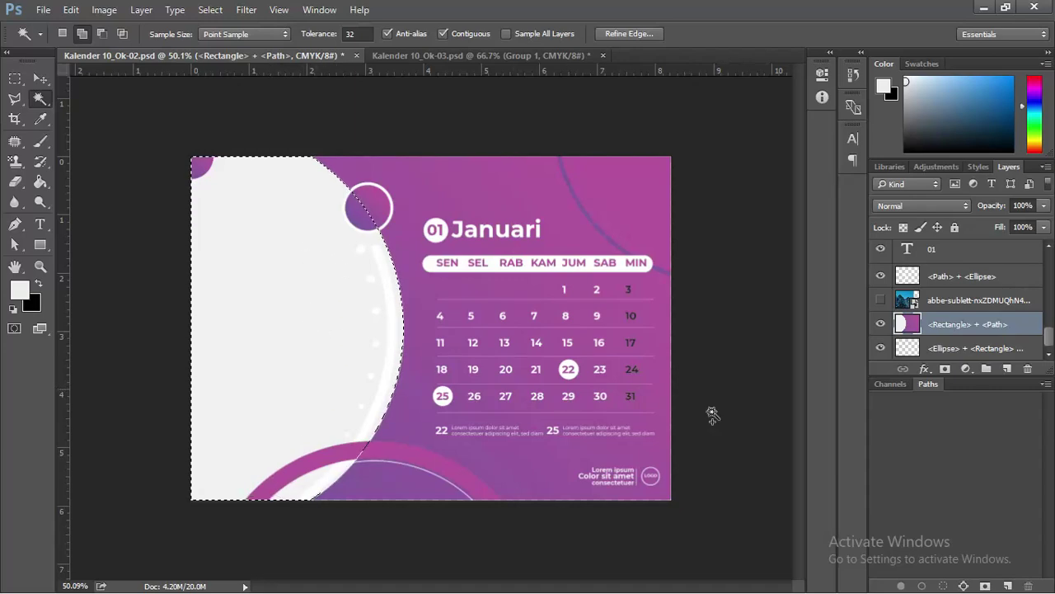
Show the building photo layer again at 100% opacity
{"action": "left_click", "coordinate": [880, 300]}
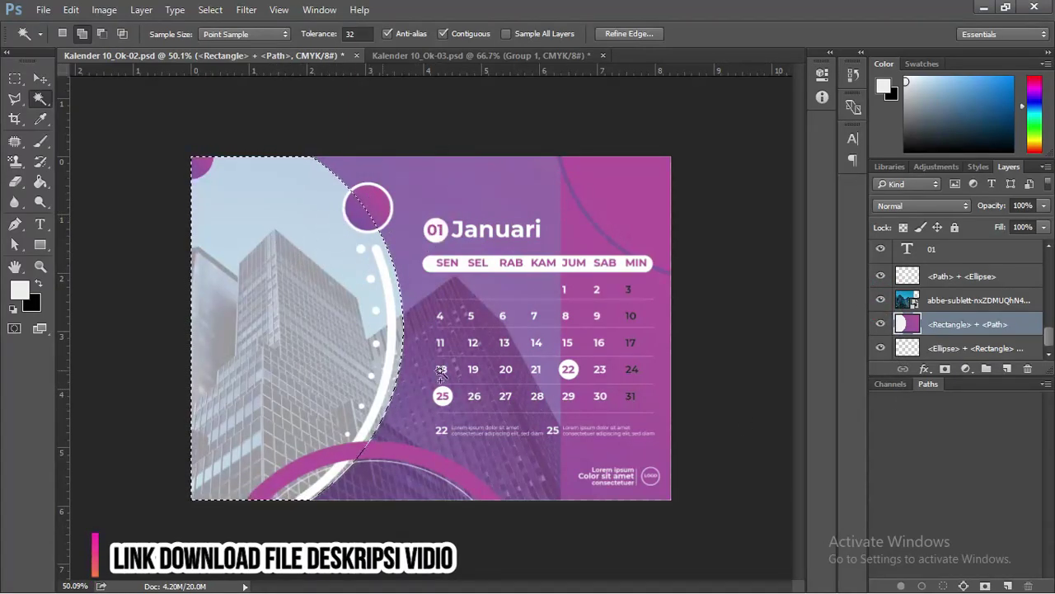
{"action": "left_click", "coordinate": [964, 301]}
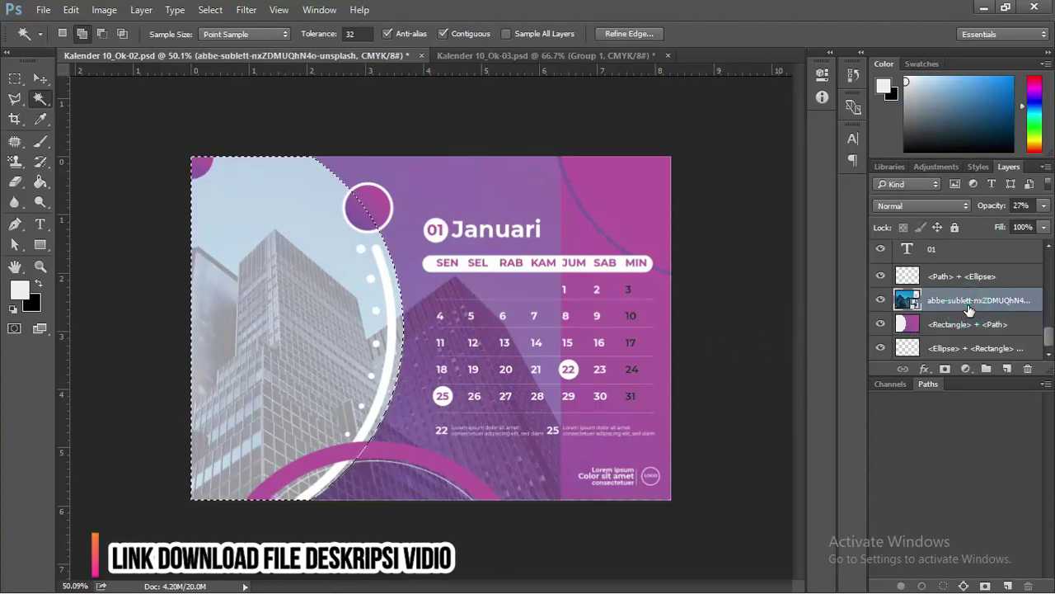
{"action": "left_click", "coordinate": [1044, 205]}
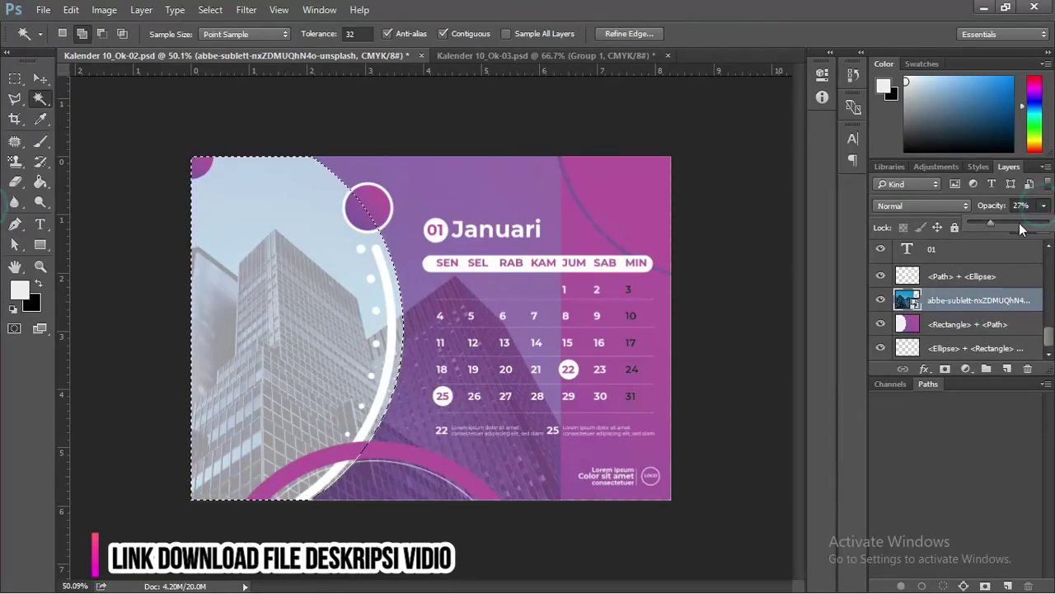
{"action": "left_click_drag", "start_coordinate": [993, 223], "coordinate": [1047, 224]}
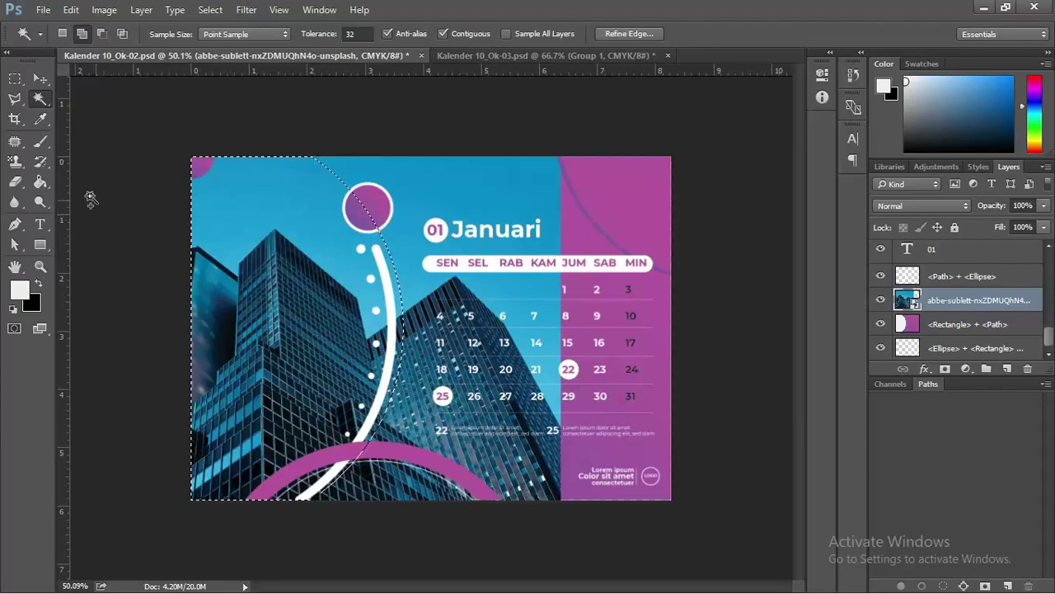
Rasterize the building photo, copy the arc selection to Layer 3, and hide the original photo
{"action": "right_click", "coordinate": [942, 308]}
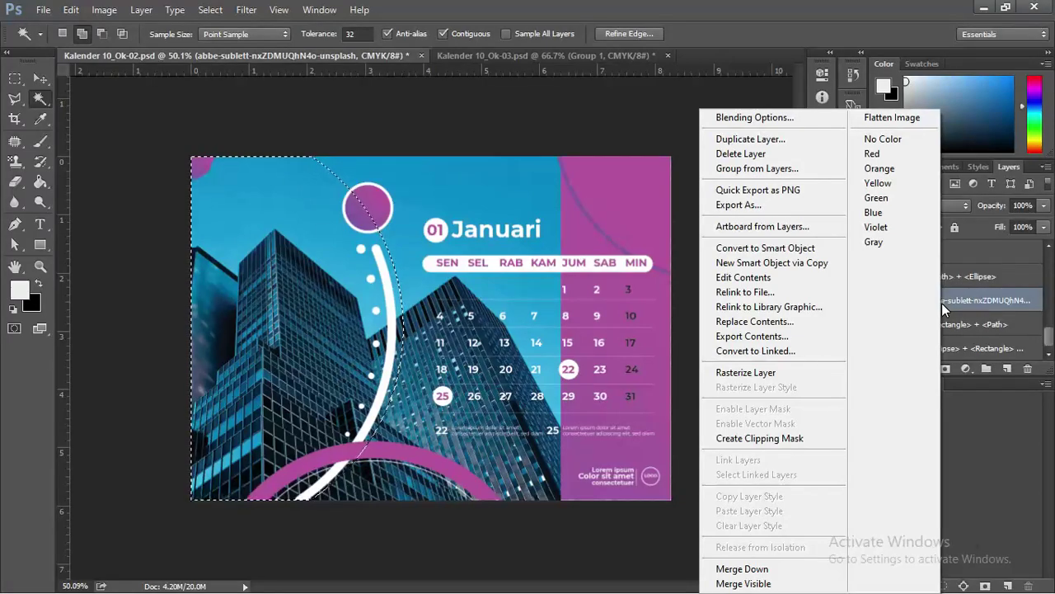
{"action": "left_click", "coordinate": [801, 371]}
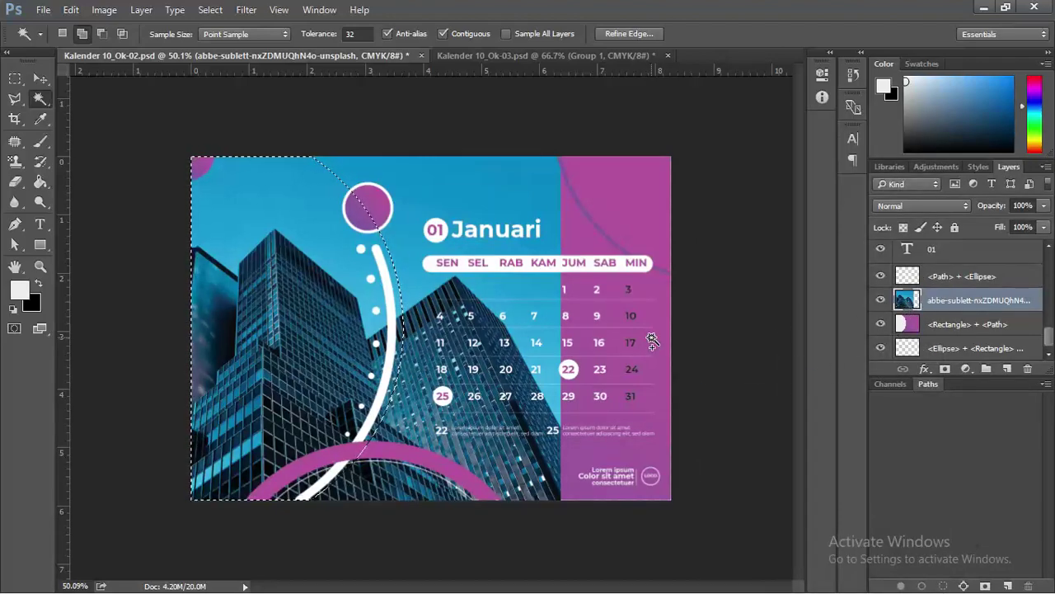
{"action": "key", "text": "ctrl+j"}
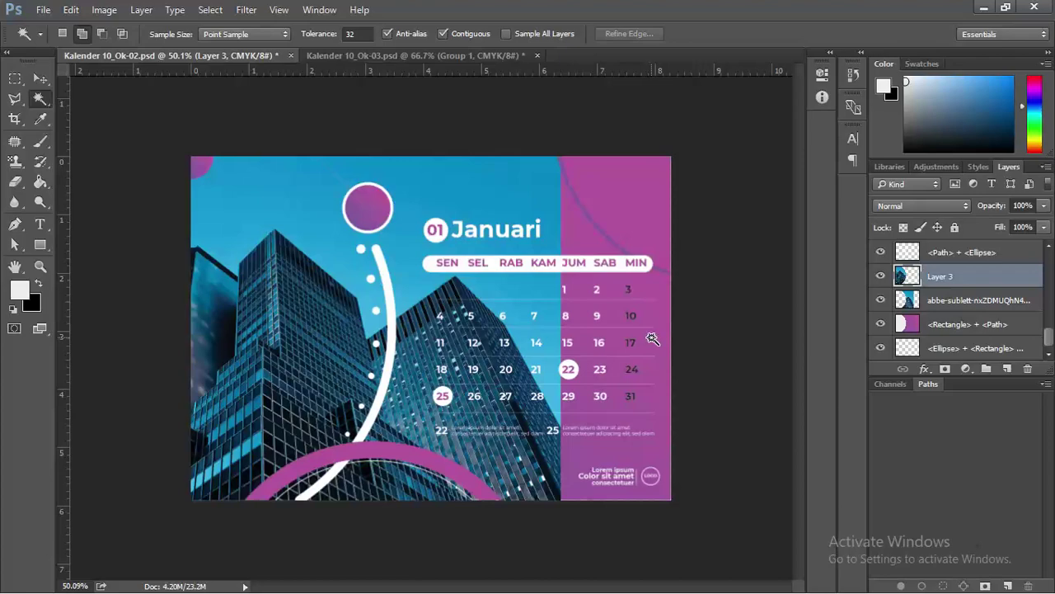
{"action": "left_click_drag", "start_coordinate": [907, 276], "coordinate": [915, 280]}
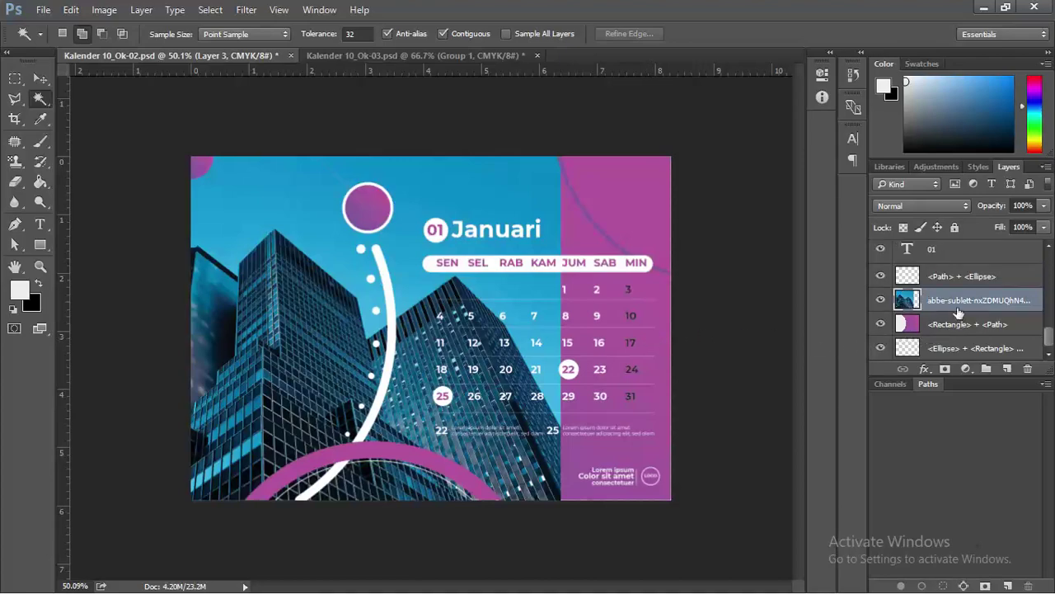
{"action": "left_click", "coordinate": [907, 300], "text": "ctrl"}
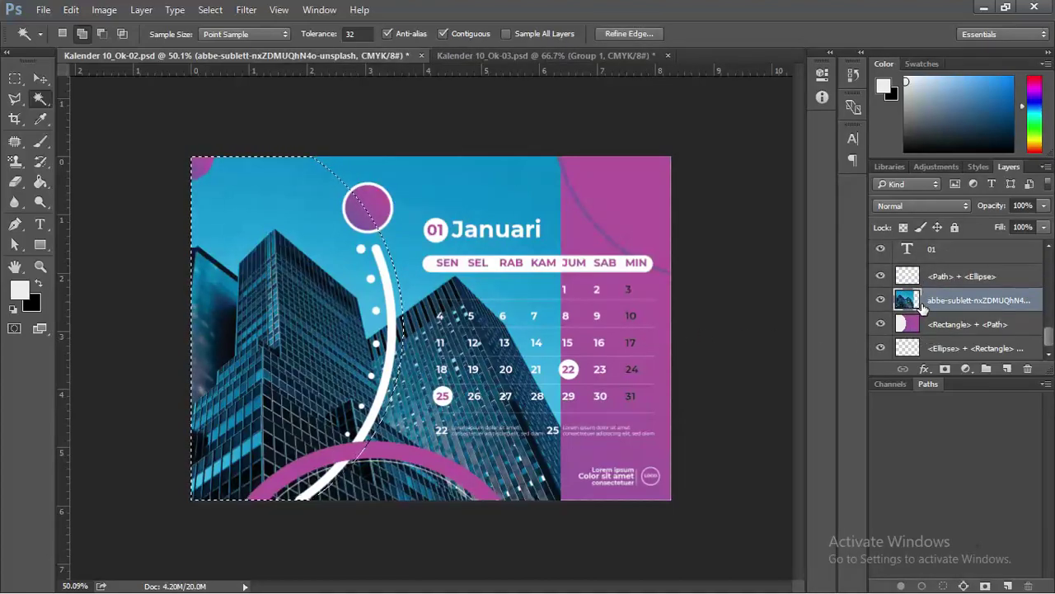
{"action": "key", "text": "ctrl+j"}
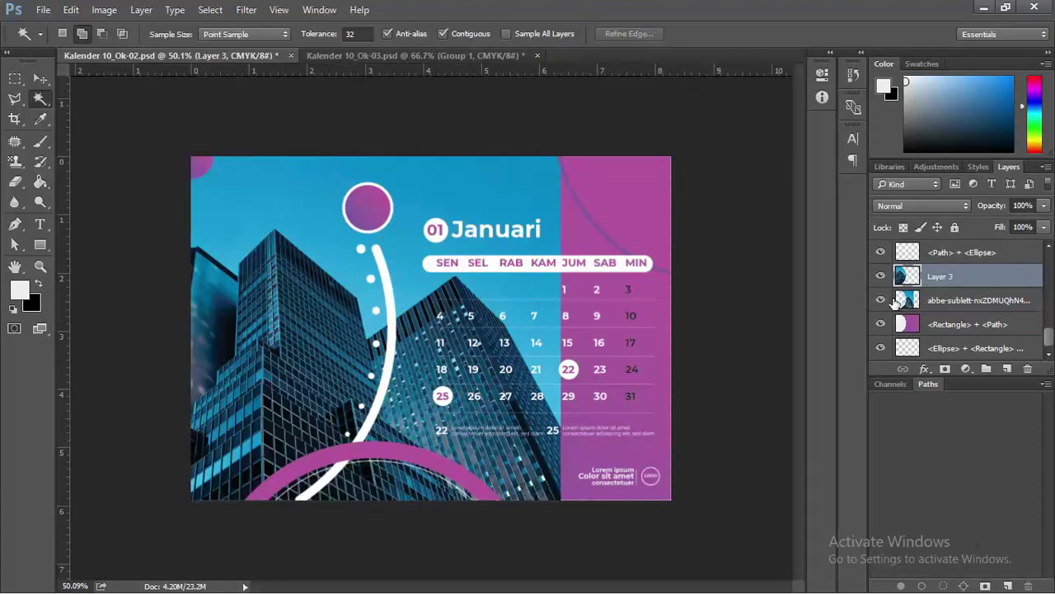
{"action": "left_click", "coordinate": [881, 300]}
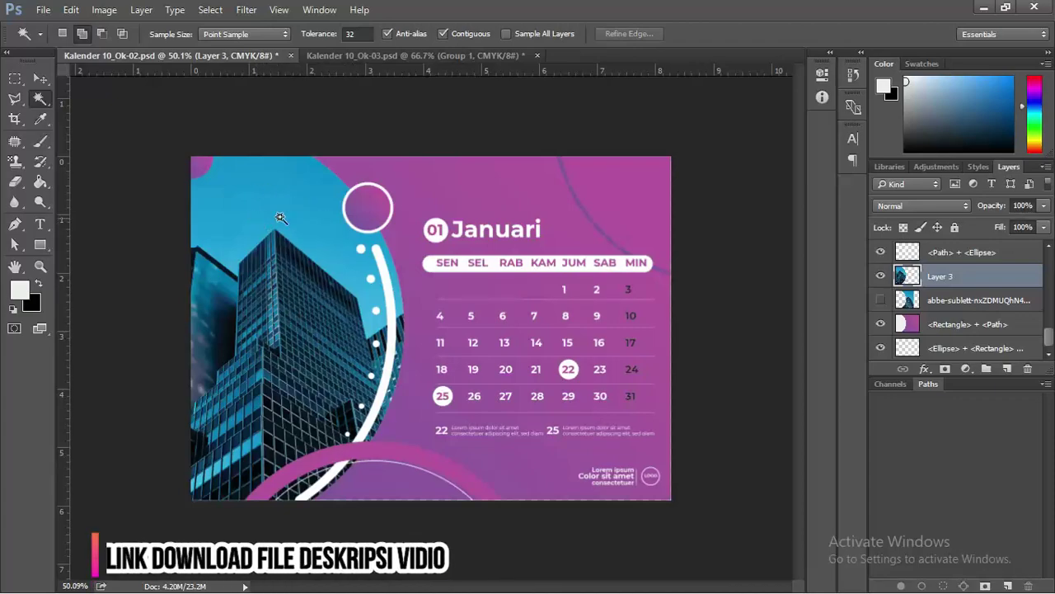
Add a Hue/Saturation adjustment layer clipped to Layer 3
{"action": "key", "text": "v"}
{"action": "left_click", "coordinate": [881, 276]}
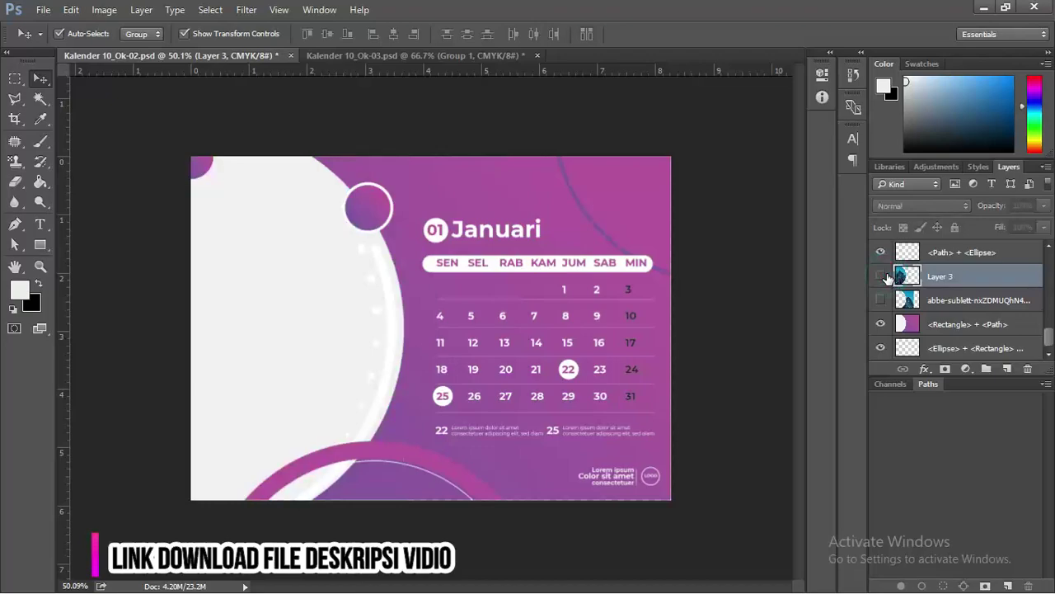
{"action": "left_click", "coordinate": [881, 276]}
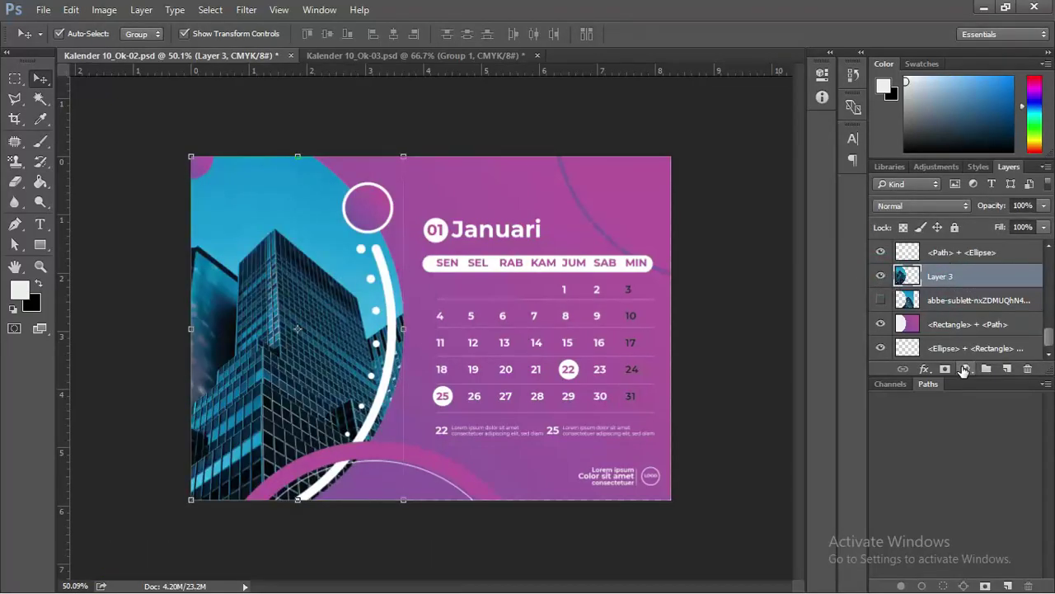
{"action": "left_click", "coordinate": [965, 369]}
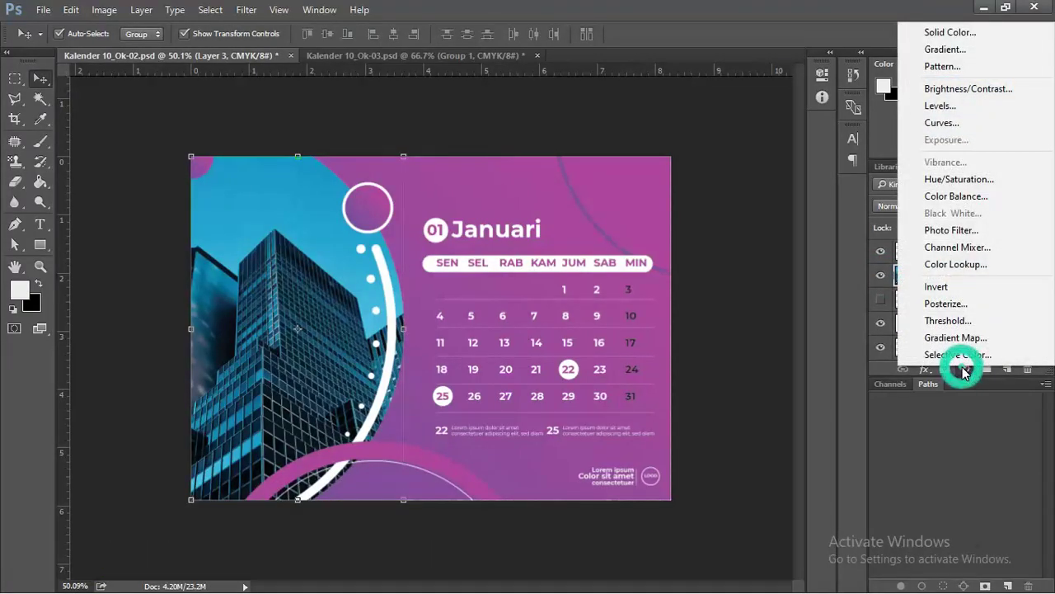
{"action": "left_click", "coordinate": [958, 179]}
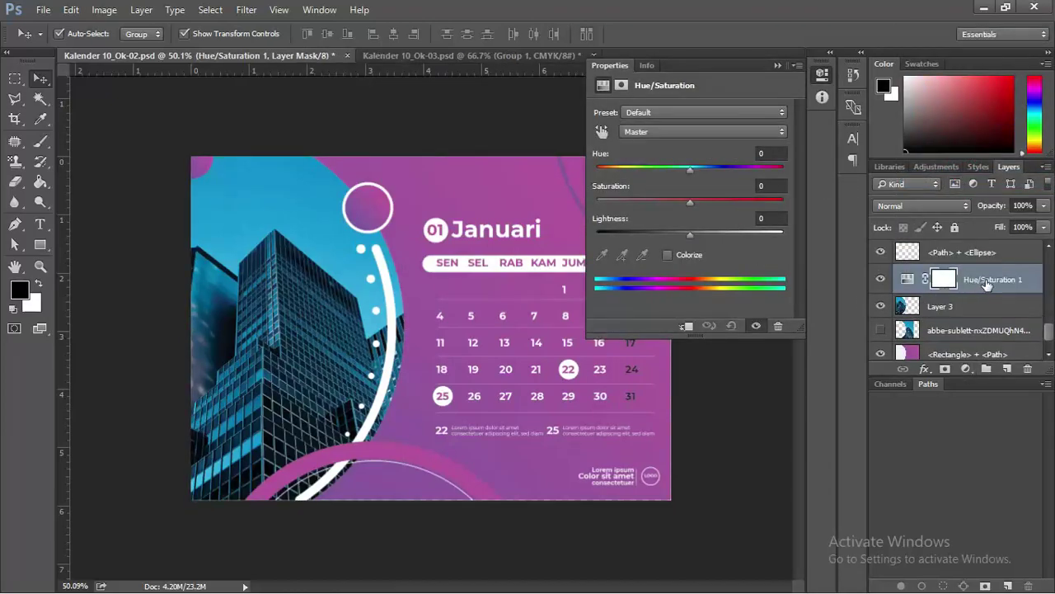
{"action": "right_click", "coordinate": [987, 283]}
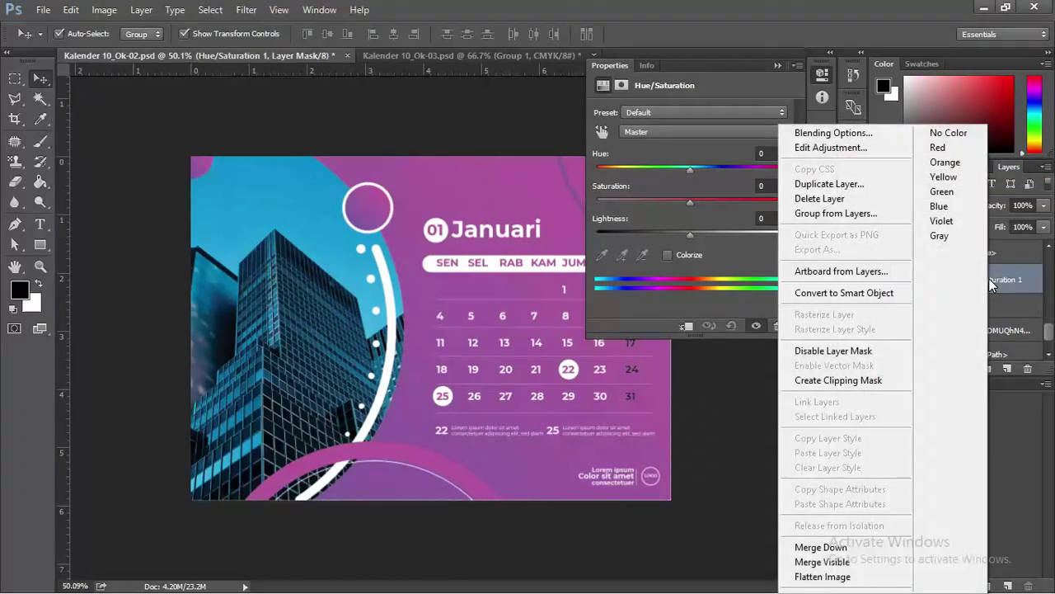
{"action": "left_click", "coordinate": [898, 381]}
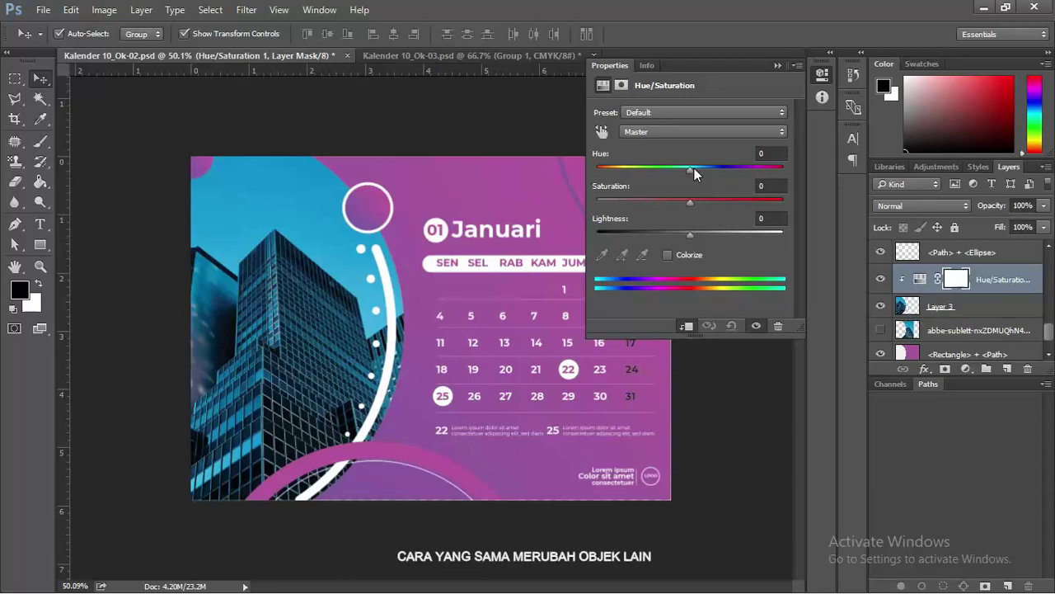
Set the adjustment to Hue +36 and Saturation -11, then collapse Properties
{"action": "left_click_drag", "start_coordinate": [694, 168], "coordinate": [730, 170]}
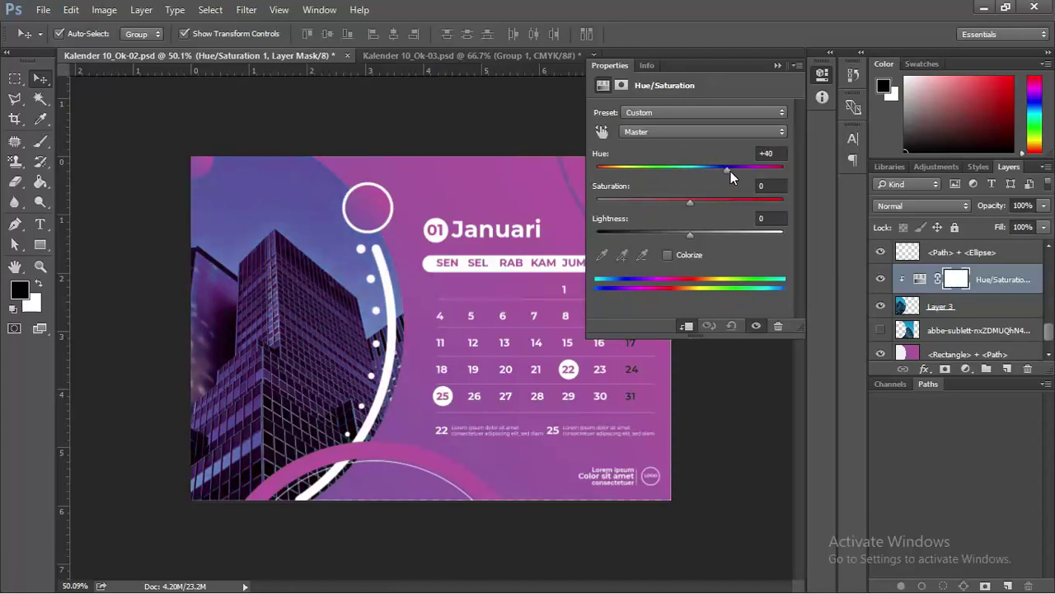
{"action": "left_click_drag", "start_coordinate": [730, 171], "coordinate": [730, 172]}
{"action": "left_click_drag", "start_coordinate": [692, 203], "coordinate": [680, 203]}
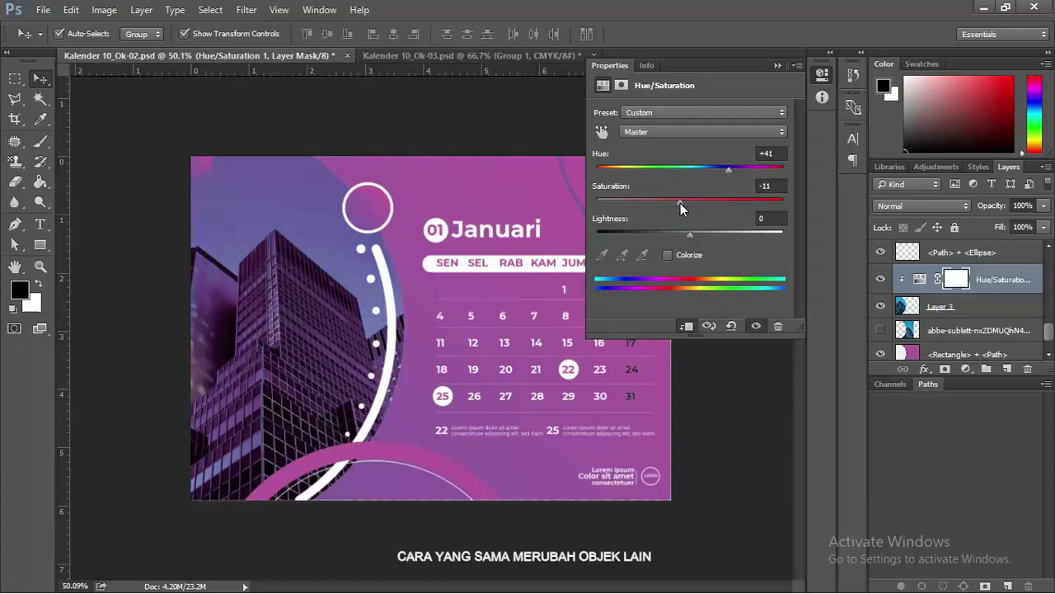
{"action": "mouse_move", "coordinate": [733, 167]}
{"action": "left_mouse_down"}
{"action": "mouse_move", "coordinate": [751, 167]}
{"action": "mouse_move", "coordinate": [724, 167]}
{"action": "left_mouse_up"}
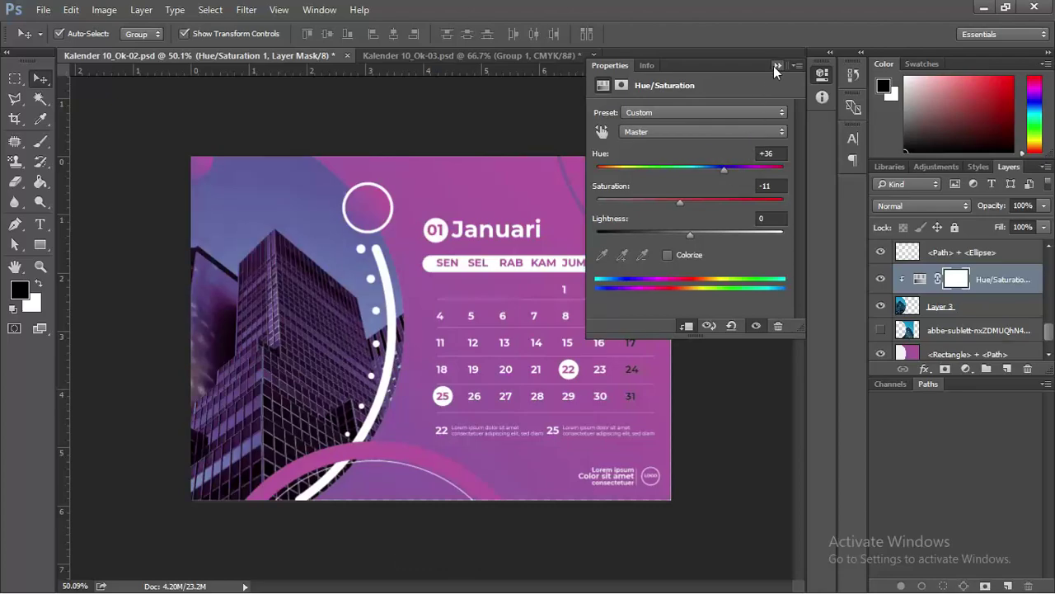
{"action": "left_click", "coordinate": [775, 66]}
{"action": "left_click", "coordinate": [701, 157]}
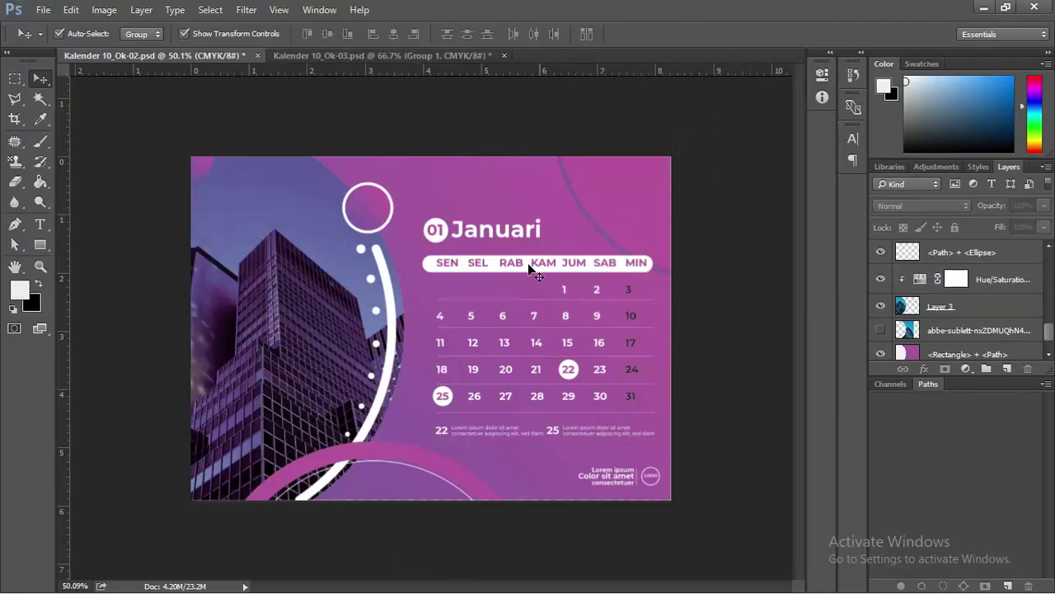
{"action": "key", "text": "alt"}
{"action": "key", "text": "alt"}
Shift the calendar text slightly left and delete its date numbers, keeping the SEN–MIN header row
{"action": "mouse_move", "coordinate": [602, 290]}
{"action": "left_mouse_down"}
{"action": "mouse_move", "coordinate": [587, 293]}
{"action": "mouse_move", "coordinate": [595, 290]}
{"action": "left_mouse_up"}
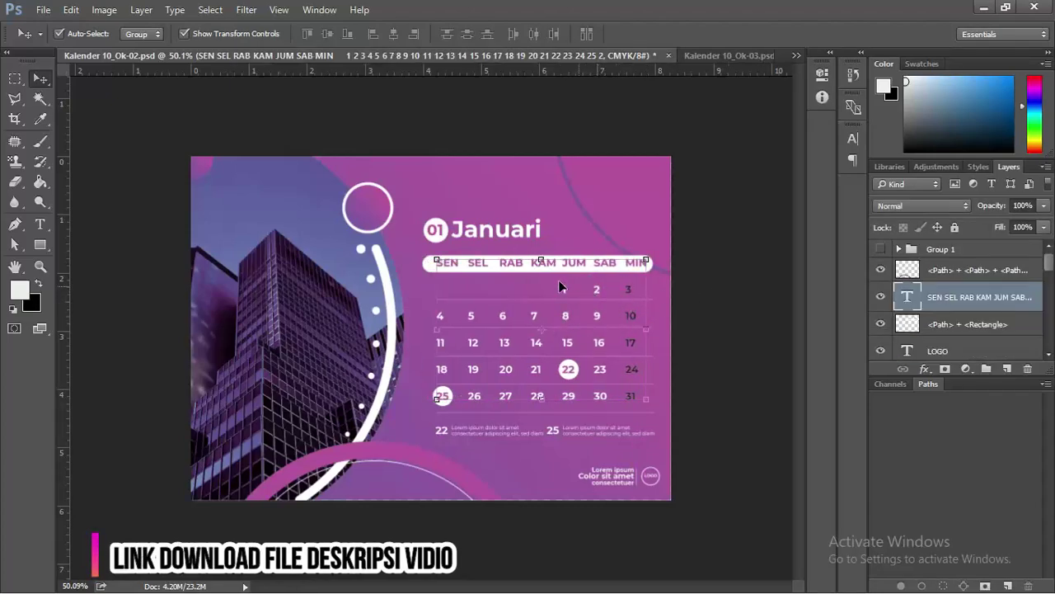
{"action": "scroll", "coordinate": [595, 311], "scroll_direction": "up", "scroll_amount": 2}
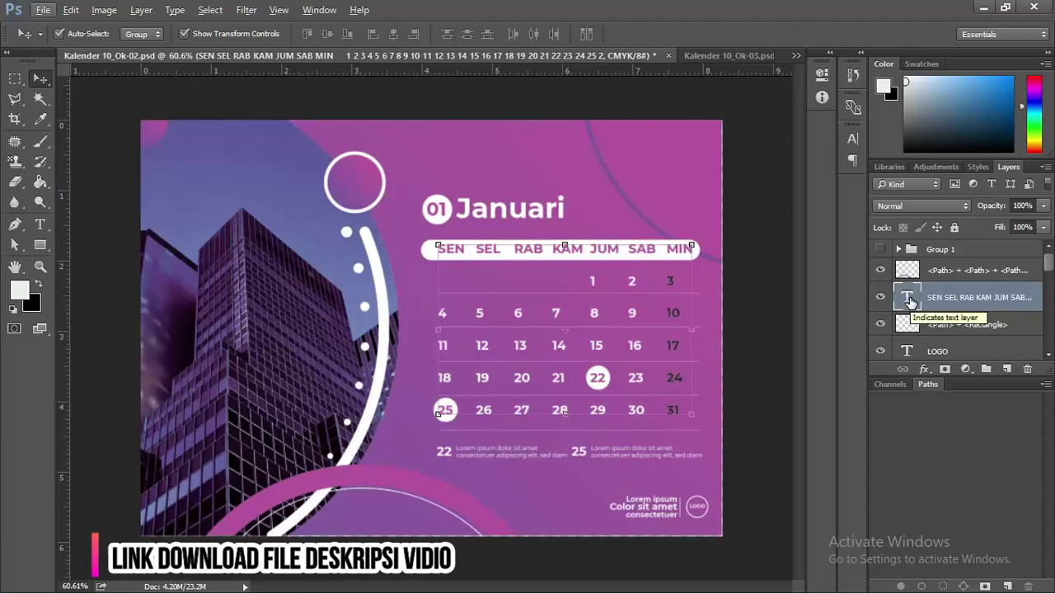
{"action": "double_click", "coordinate": [908, 299]}
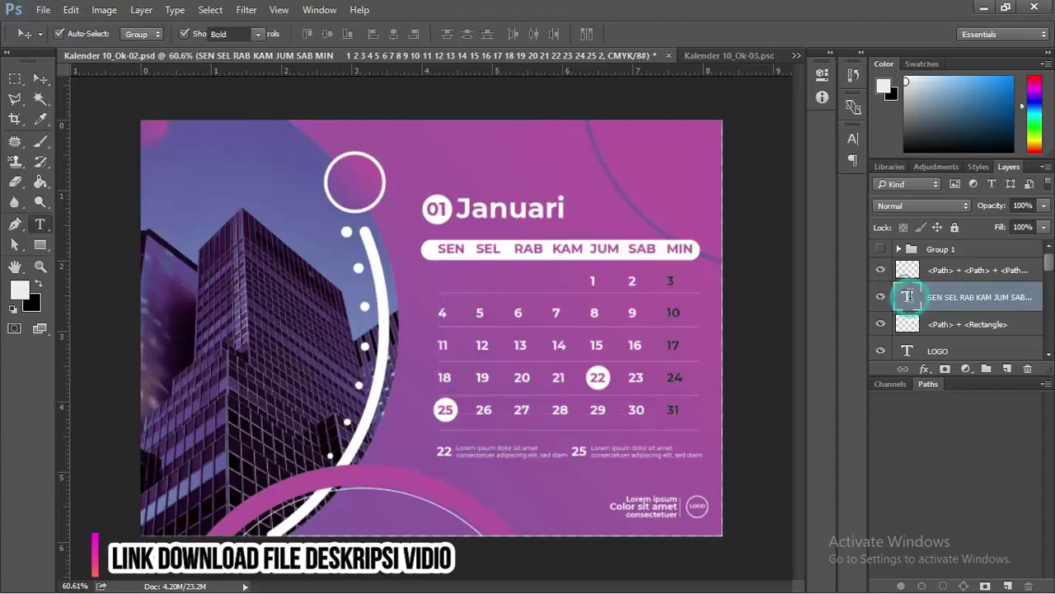
{"action": "left_click", "coordinate": [588, 278]}
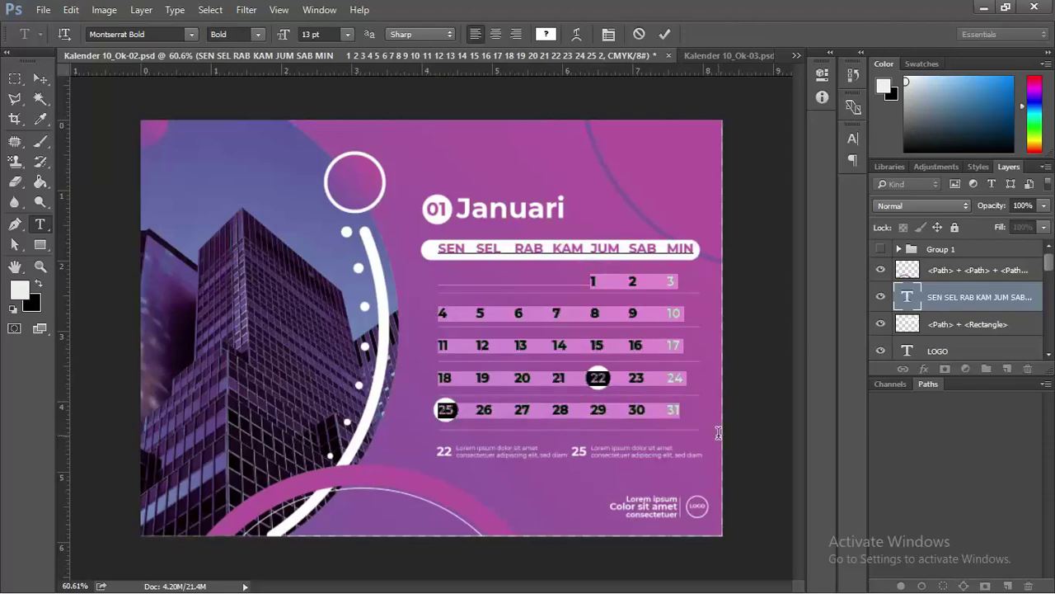
{"action": "key", "text": "BackSpace"}
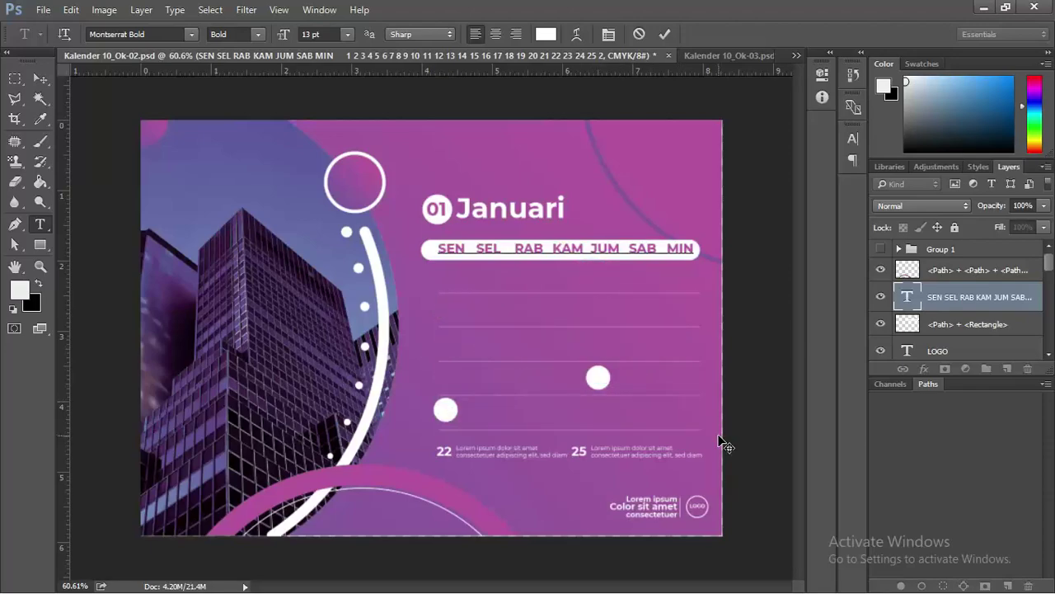
{"action": "left_click", "coordinate": [39, 77]}
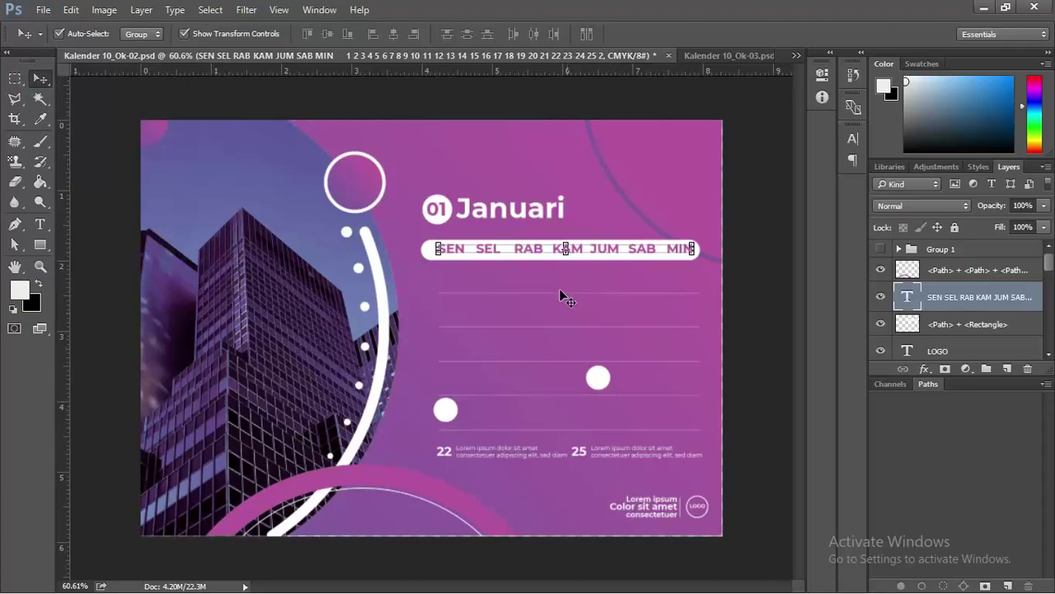
{"action": "key", "text": "alt+Tab"}
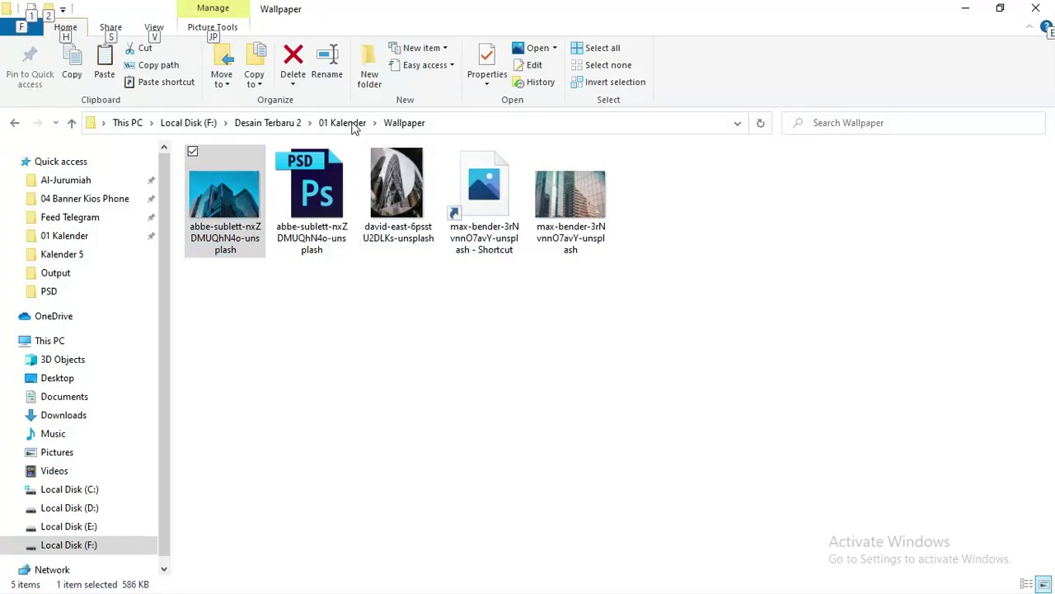
Open the Kalender Excel workbook from 01 Kalender and show its Kalender Tahunan sheet
{"action": "left_click", "coordinate": [351, 123]}
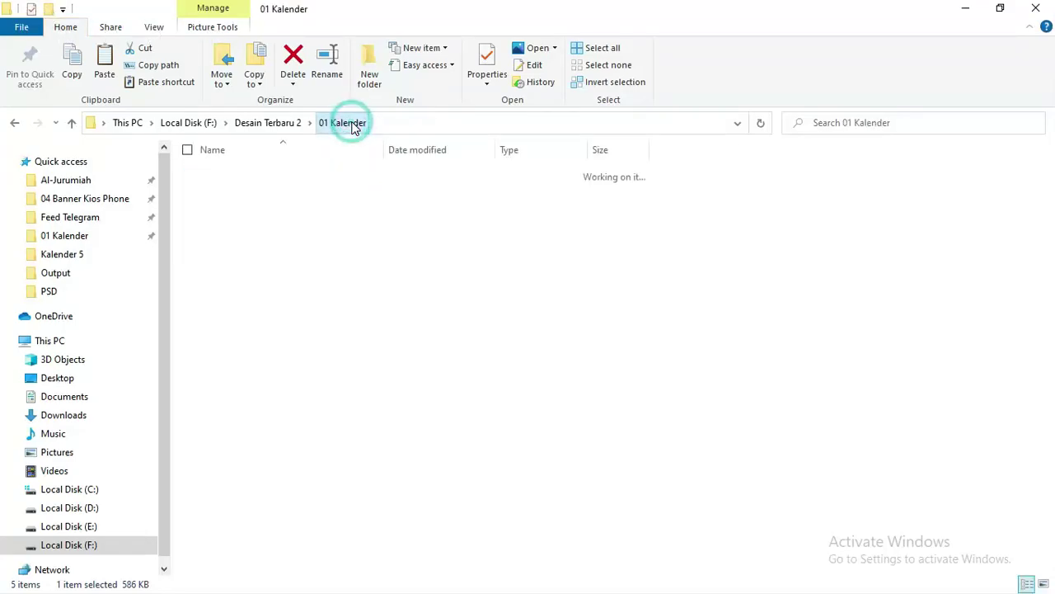
{"action": "left_click", "coordinate": [271, 385]}
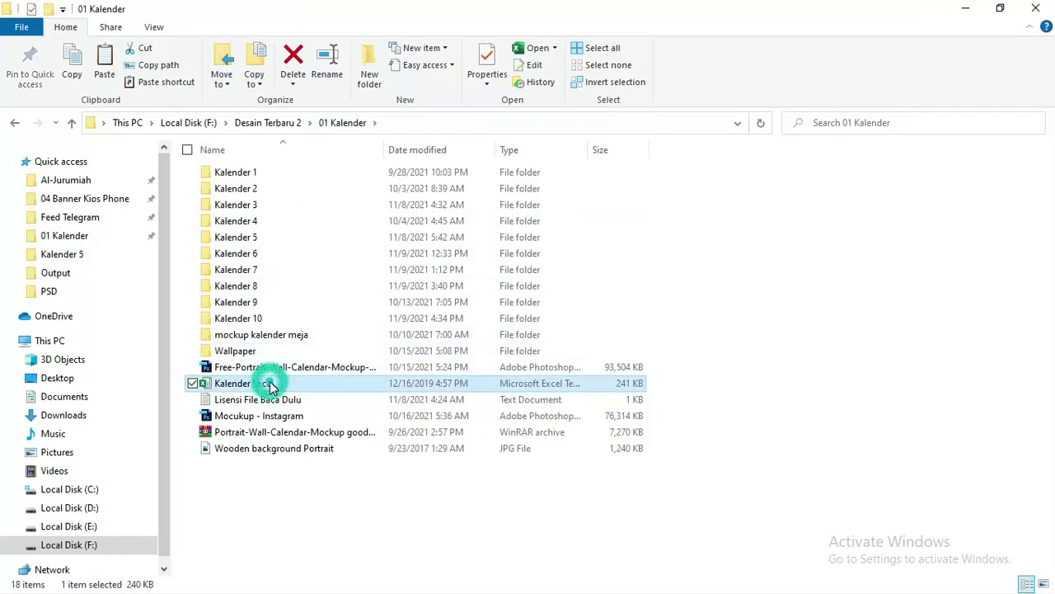
{"action": "double_click", "coordinate": [271, 385]}
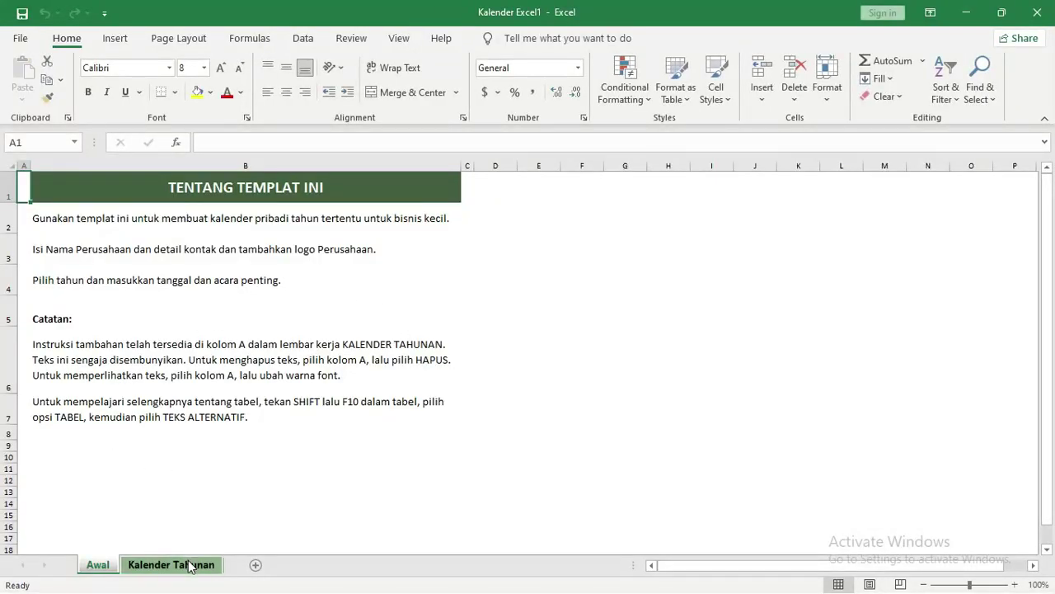
{"action": "left_click", "coordinate": [170, 565]}
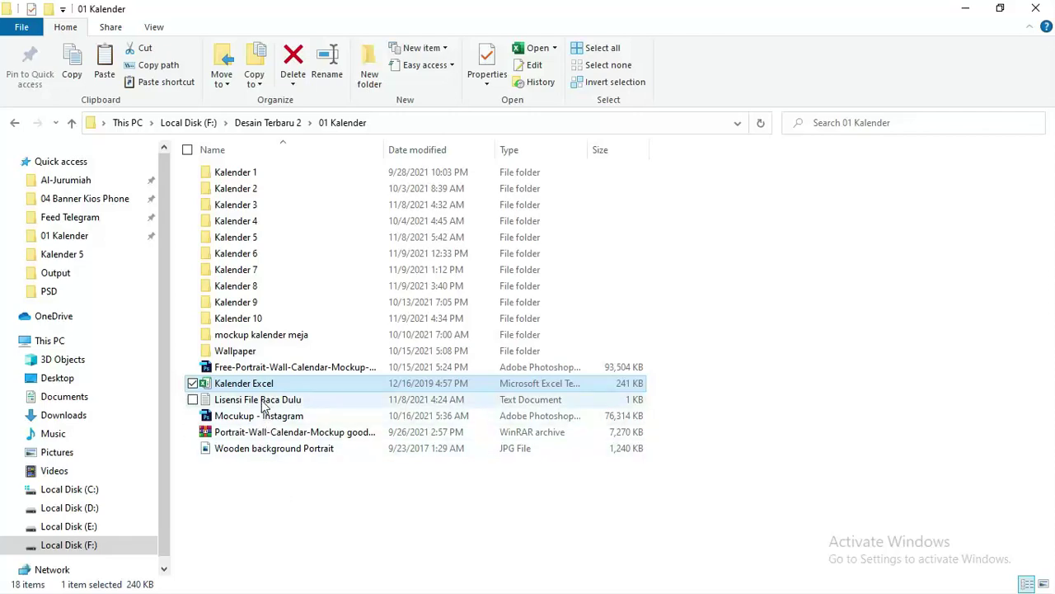
Open the Lisensi File Baca Dulu notes, select the second download link, then minimize them
{"action": "double_click", "coordinate": [256, 400]}
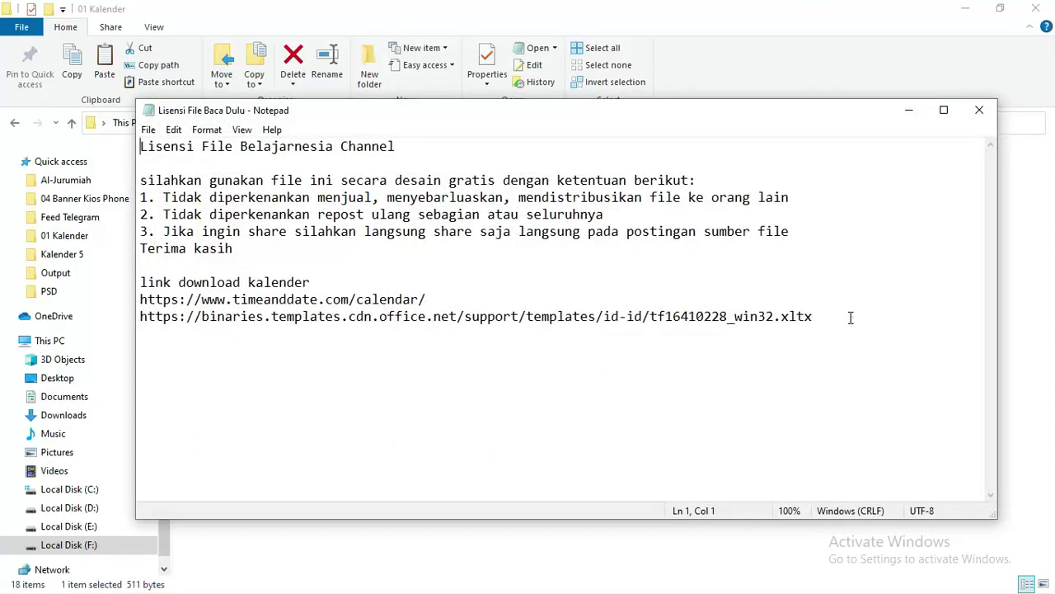
{"action": "left_click_drag", "start_coordinate": [851, 317], "coordinate": [120, 318]}
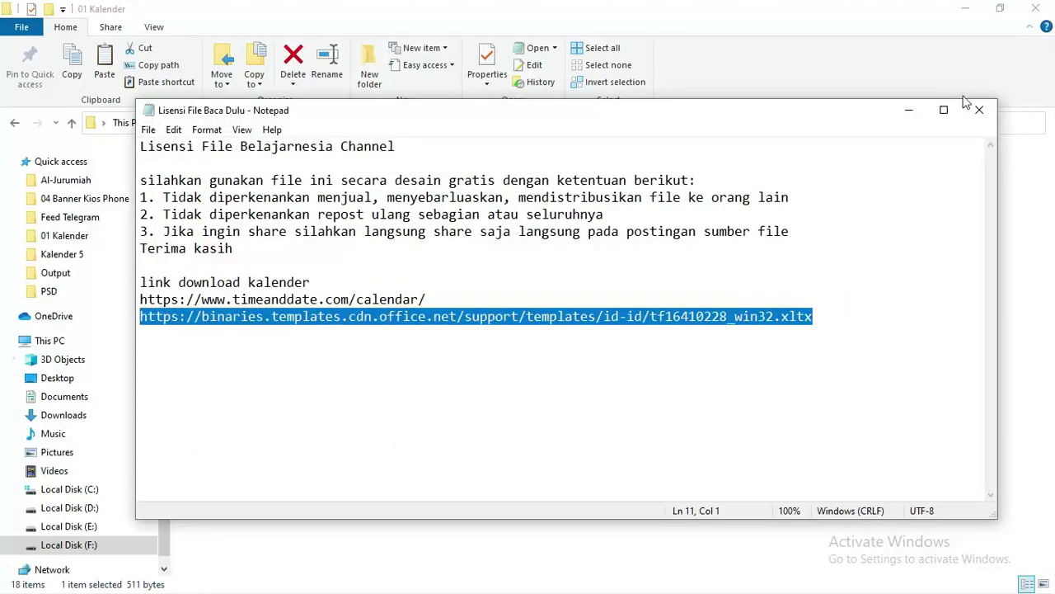
{"action": "left_click", "coordinate": [909, 110]}
{"action": "key", "text": "alt+Tab"}
{"action": "key", "text": "alt+Tab"}
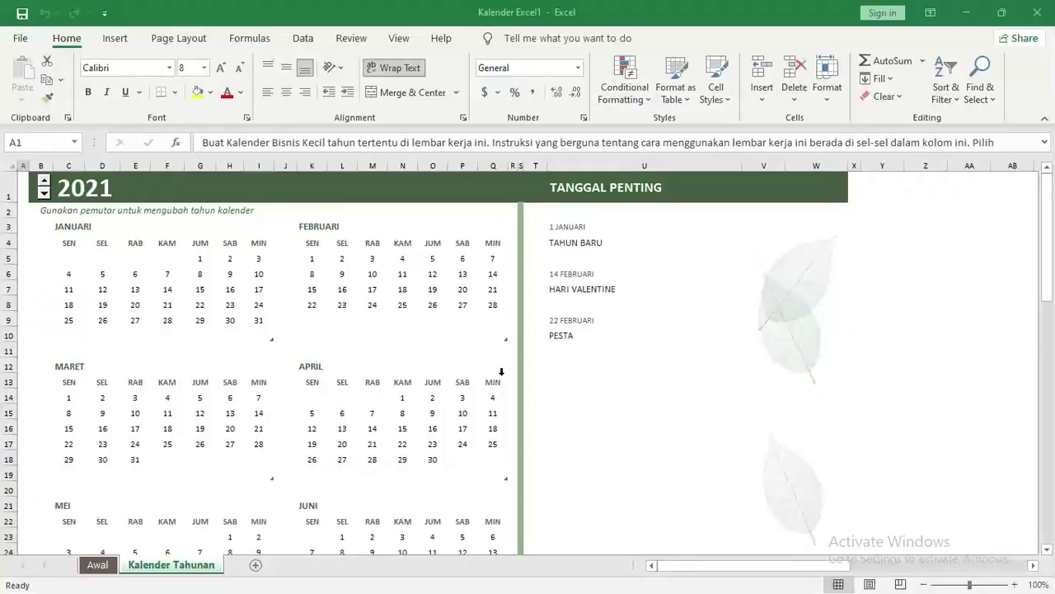
Set the Excel calendar year to 2022 and copy January's weekday and date cells C4:I10
{"action": "left_click", "coordinate": [44, 180]}
{"action": "left_click_drag", "start_coordinate": [68, 245], "coordinate": [248, 338]}
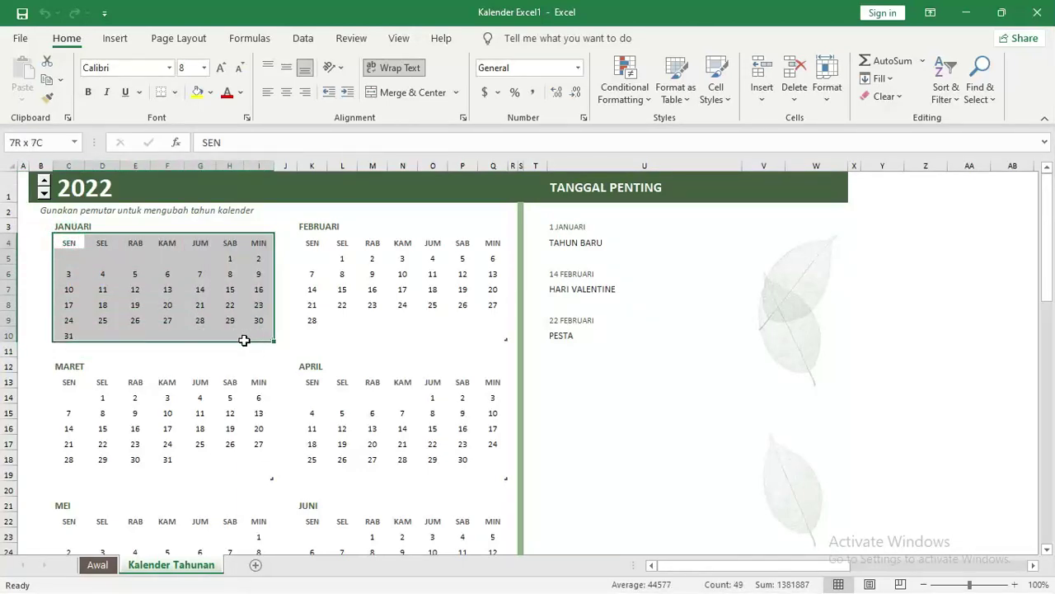
{"action": "right_click", "coordinate": [217, 268]}
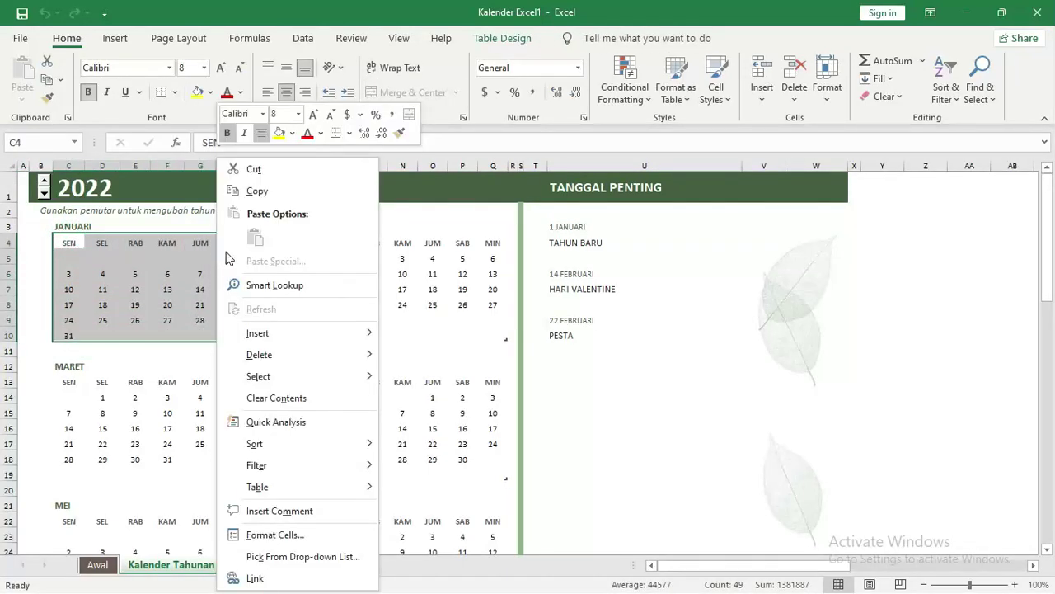
{"action": "left_click", "coordinate": [256, 190]}
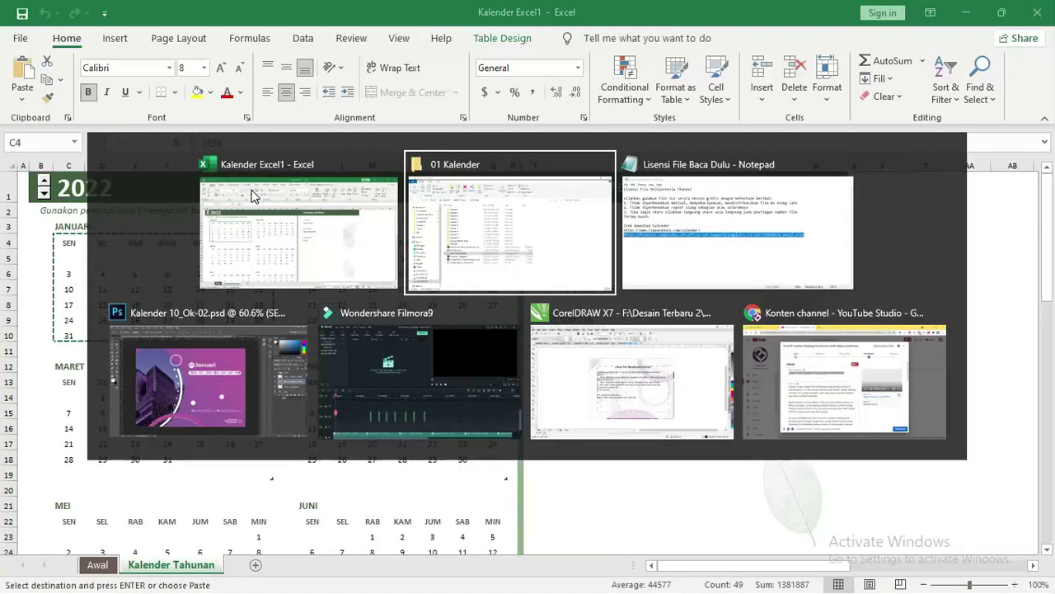
{"action": "key", "text": "alt+Tab"}
{"action": "key", "text": "alt+Tab"}
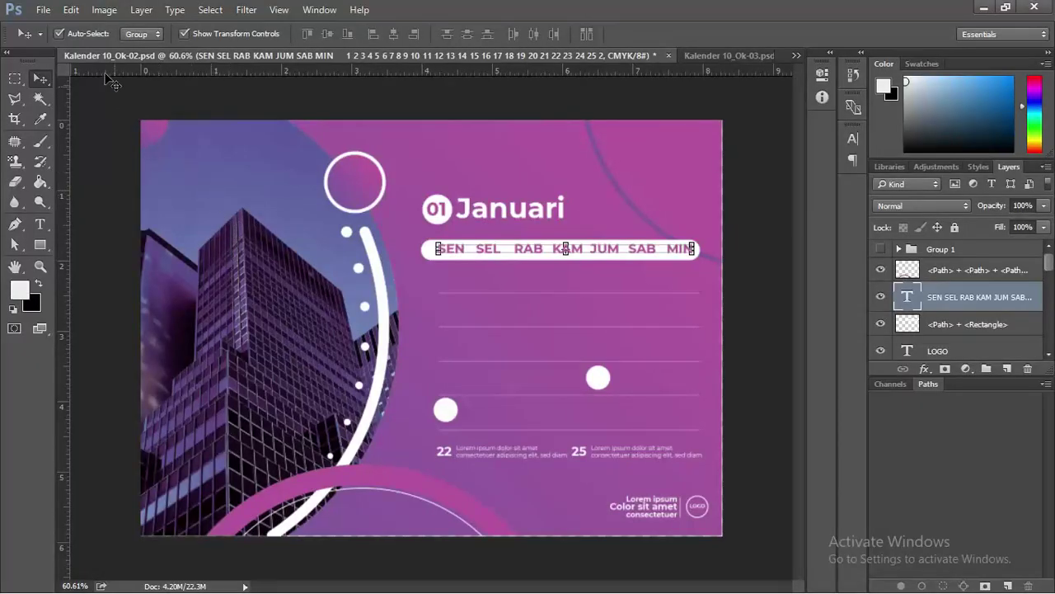
Create a new Photo document, Landscape 5 x 7, at 72 pixels/inch resolution
{"action": "left_click", "coordinate": [42, 11]}
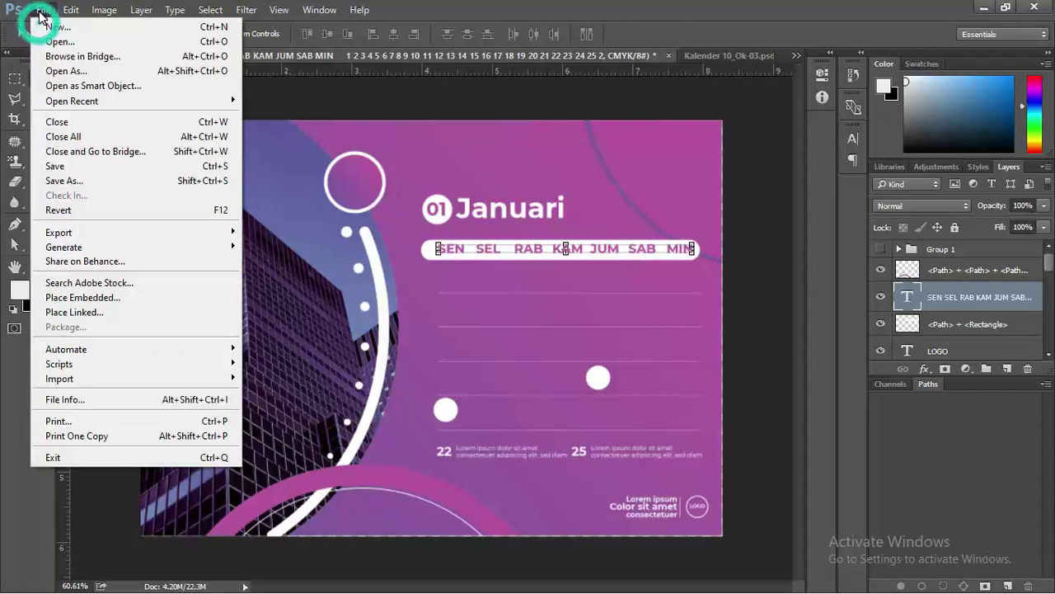
{"action": "left_click", "coordinate": [54, 29]}
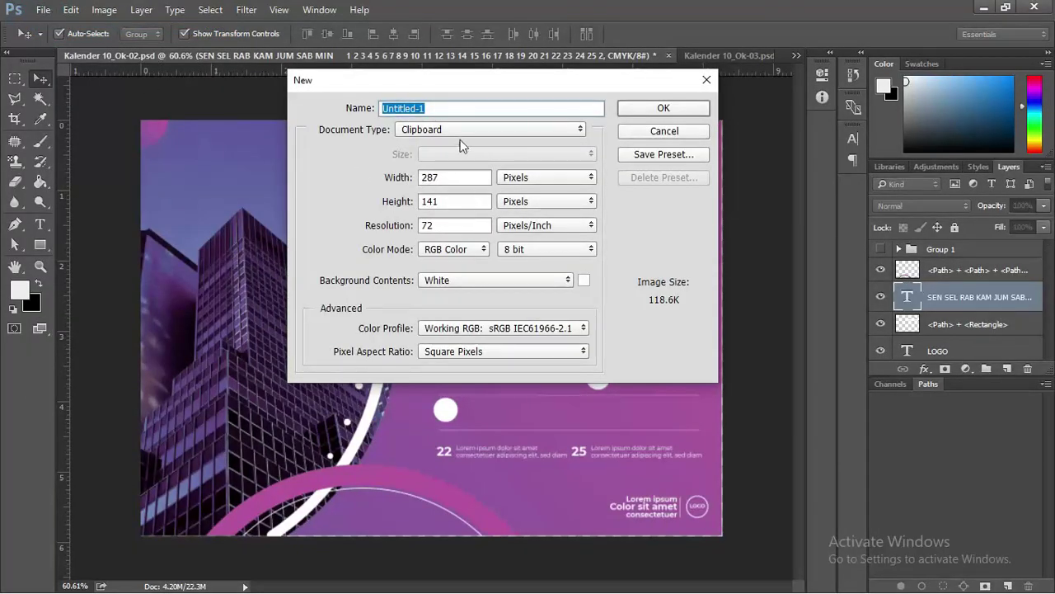
{"action": "left_click", "coordinate": [453, 130]}
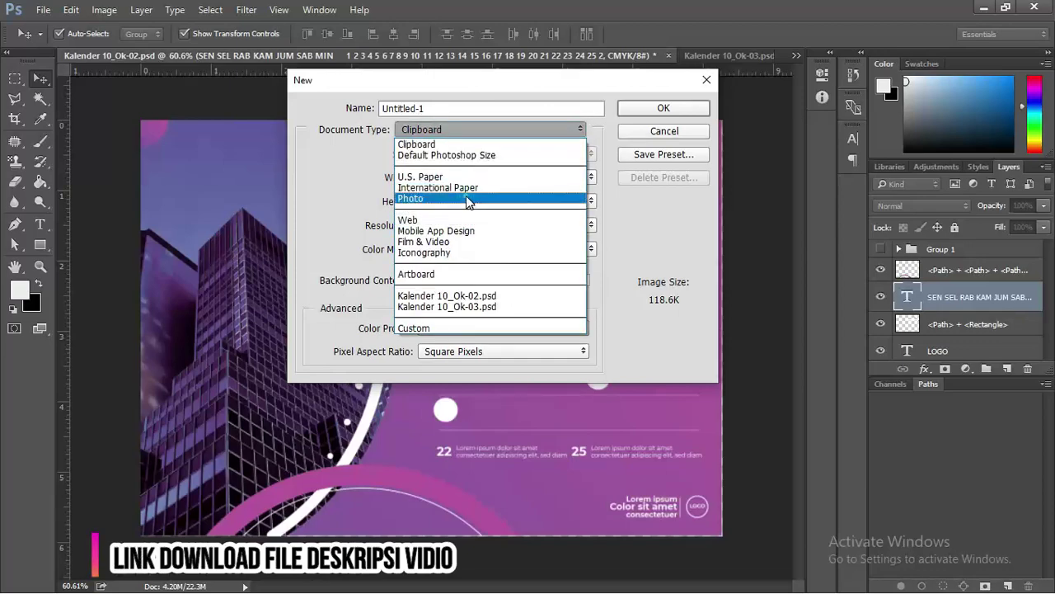
{"action": "left_click", "coordinate": [467, 199]}
{"action": "left_click", "coordinate": [470, 154]}
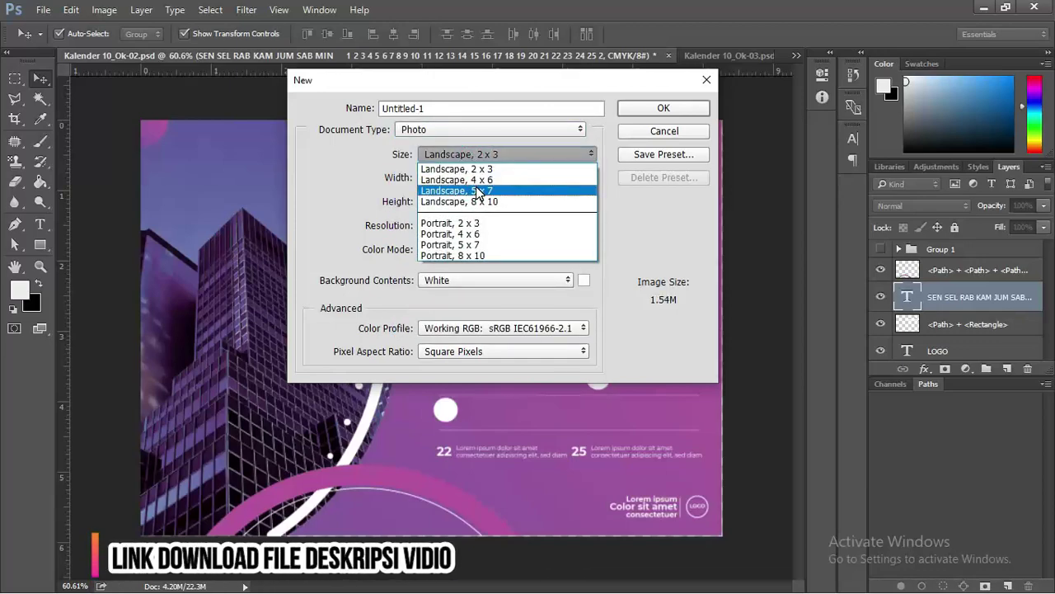
{"action": "left_click", "coordinate": [477, 190]}
{"action": "double_click", "coordinate": [461, 226]}
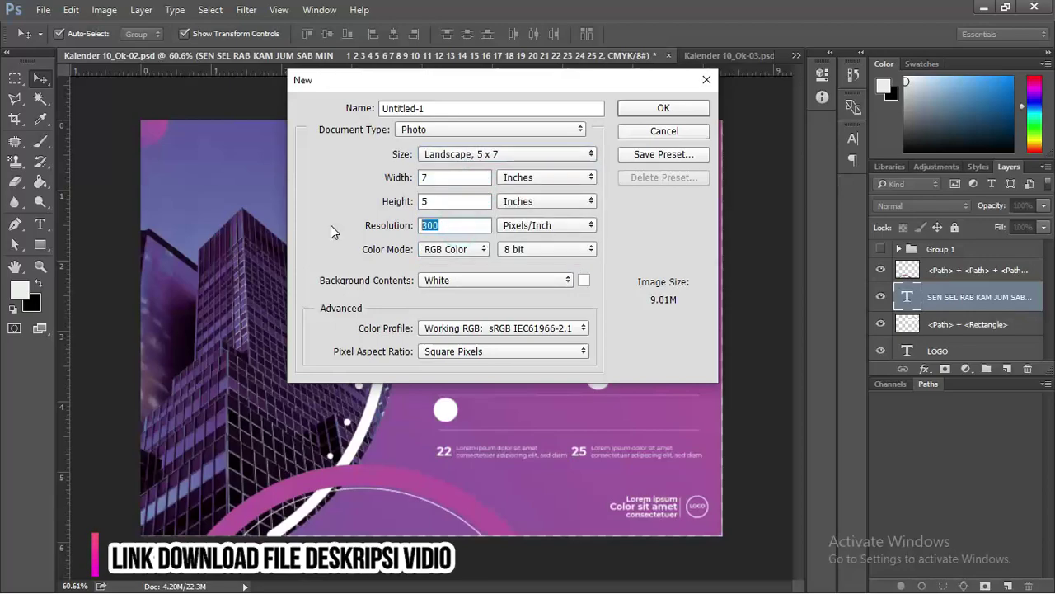
{"action": "type", "text": "72"}
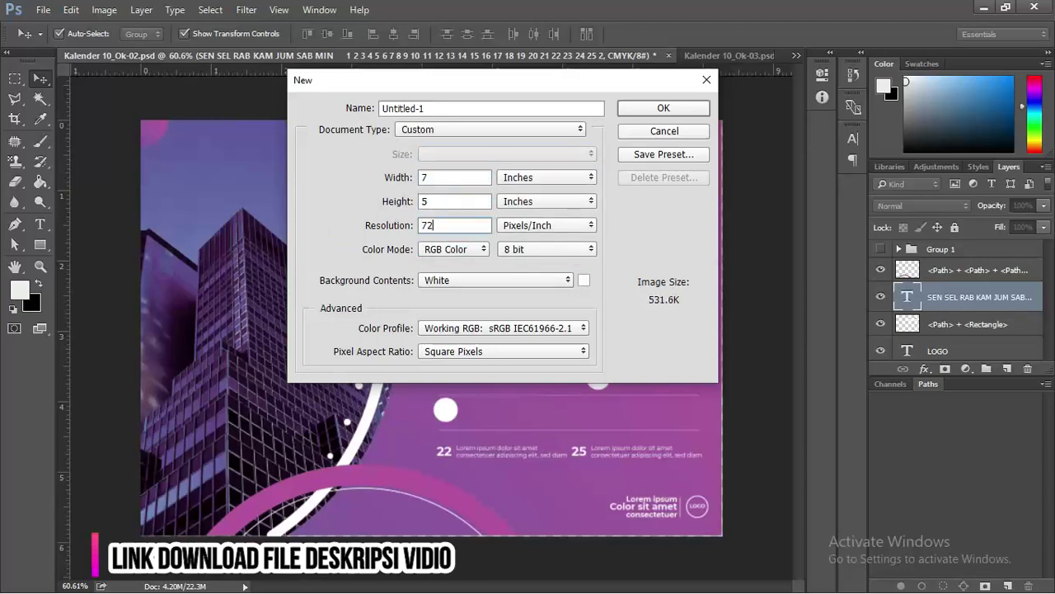
{"action": "left_click", "coordinate": [668, 108]}
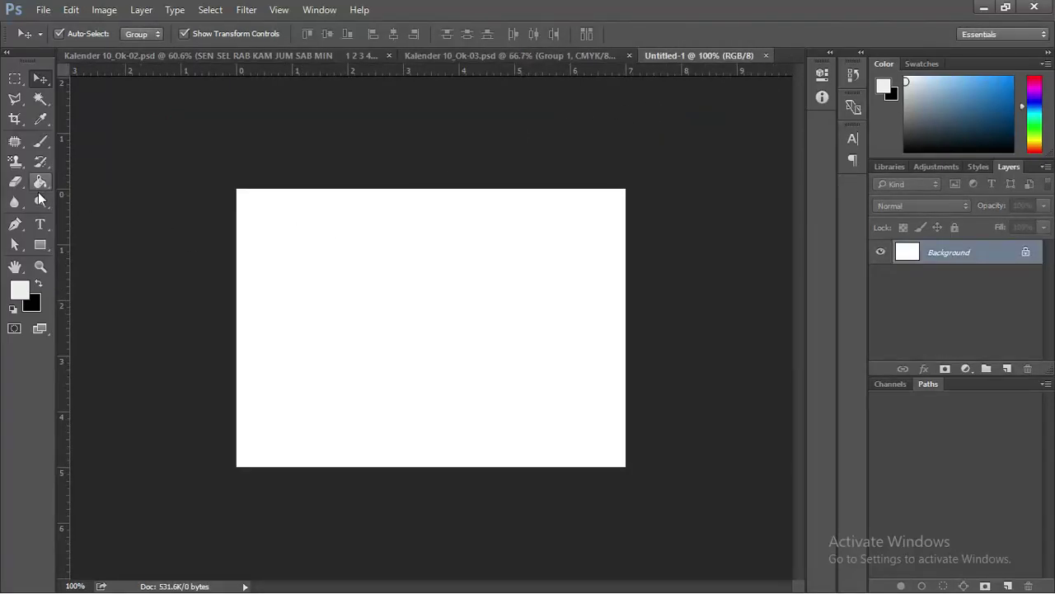
Paste the copied Excel dates as a black text layer on the blank Untitled-1 canvas
{"action": "left_click", "coordinate": [40, 223]}
{"action": "left_click", "coordinate": [322, 284]}
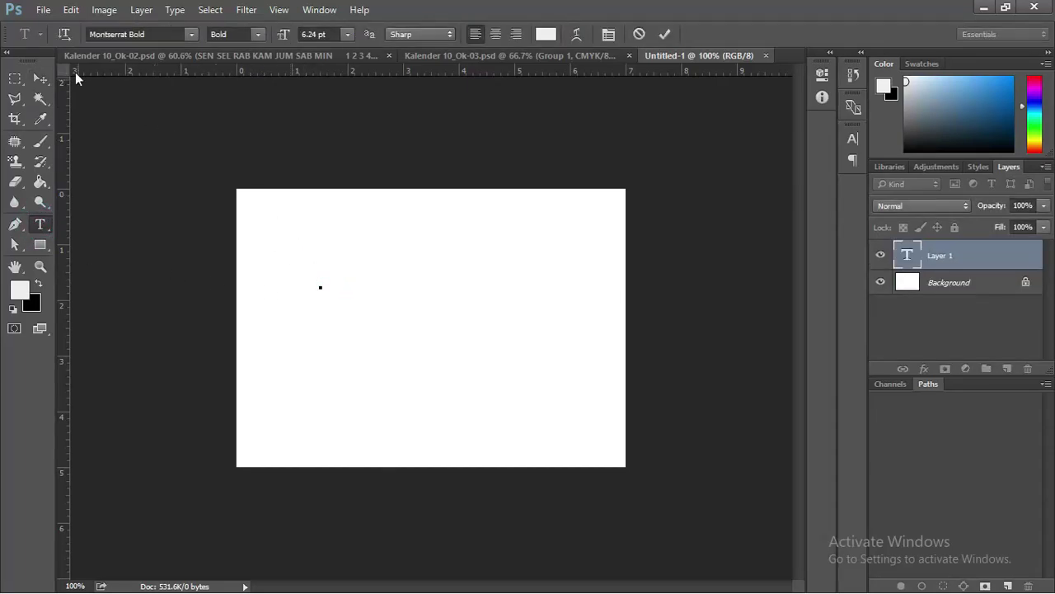
{"action": "left_click", "coordinate": [70, 10]}
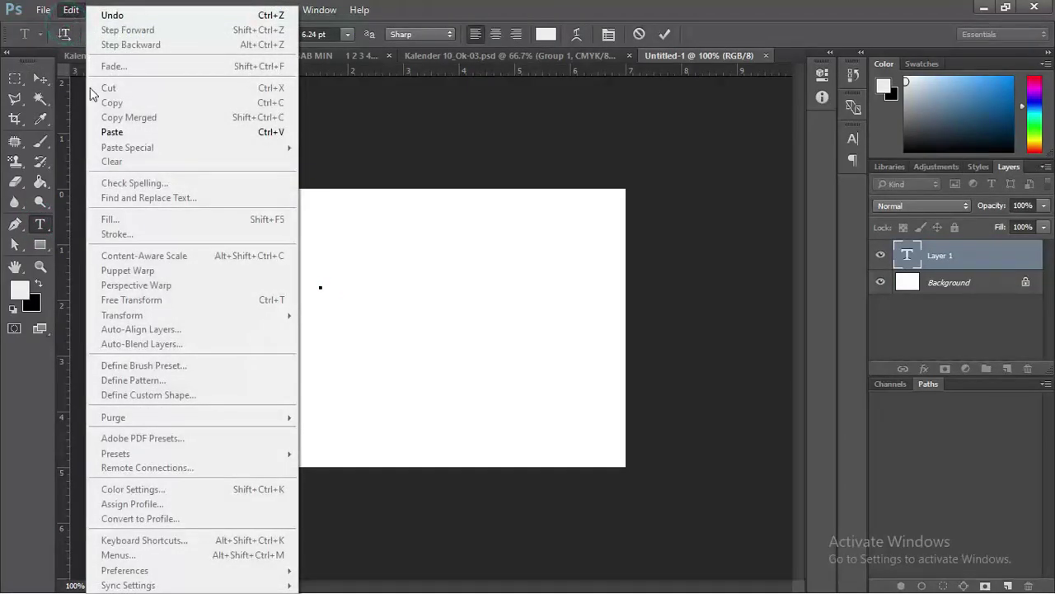
{"action": "left_click", "coordinate": [118, 130]}
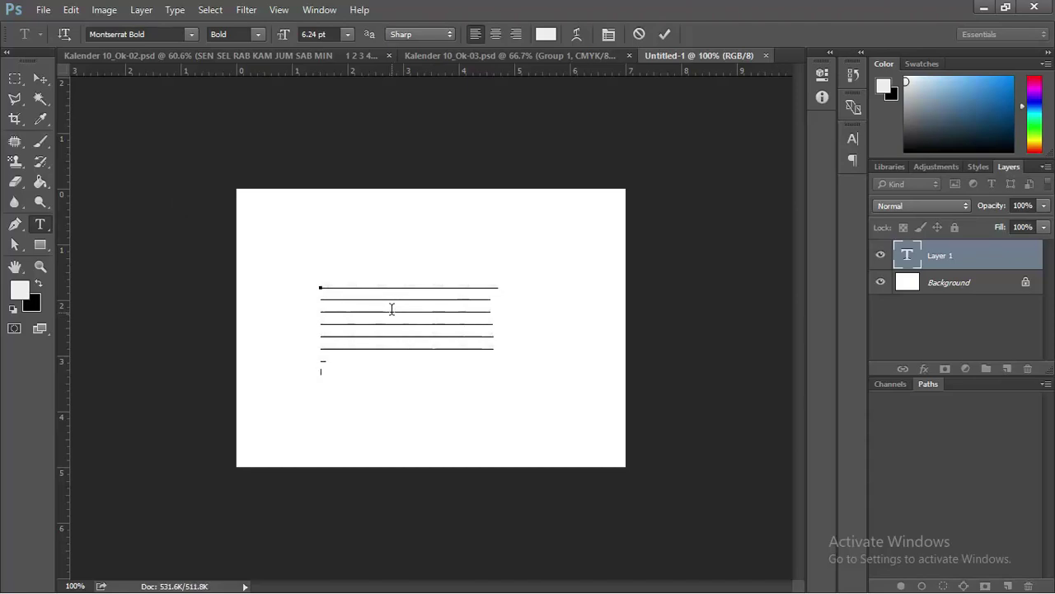
{"action": "triple_click", "coordinate": [389, 307]}
{"action": "left_click", "coordinate": [39, 283]}
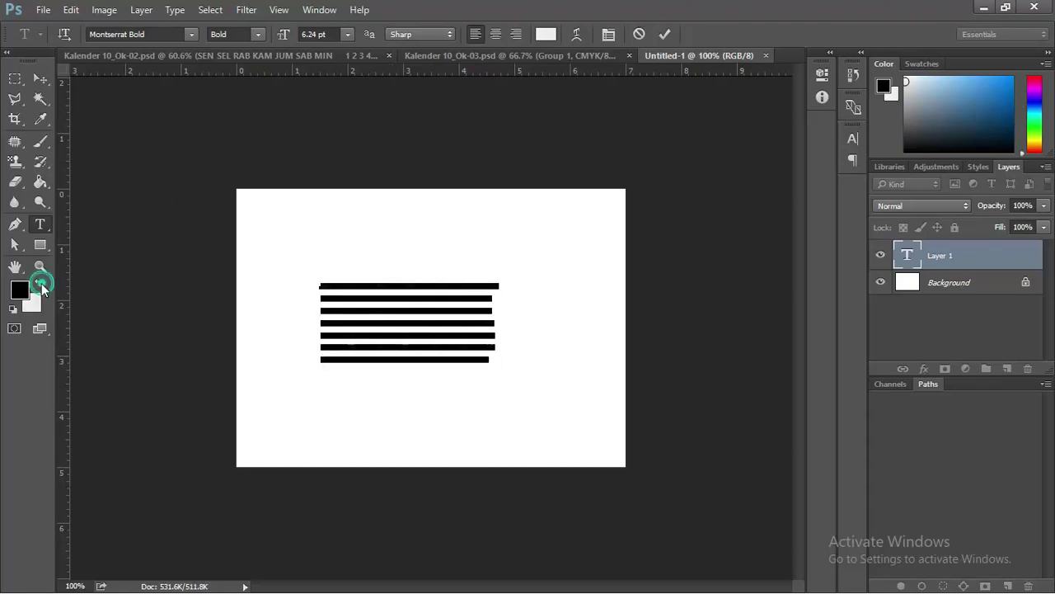
{"action": "left_click", "coordinate": [40, 78]}
{"action": "left_click", "coordinate": [212, 102]}
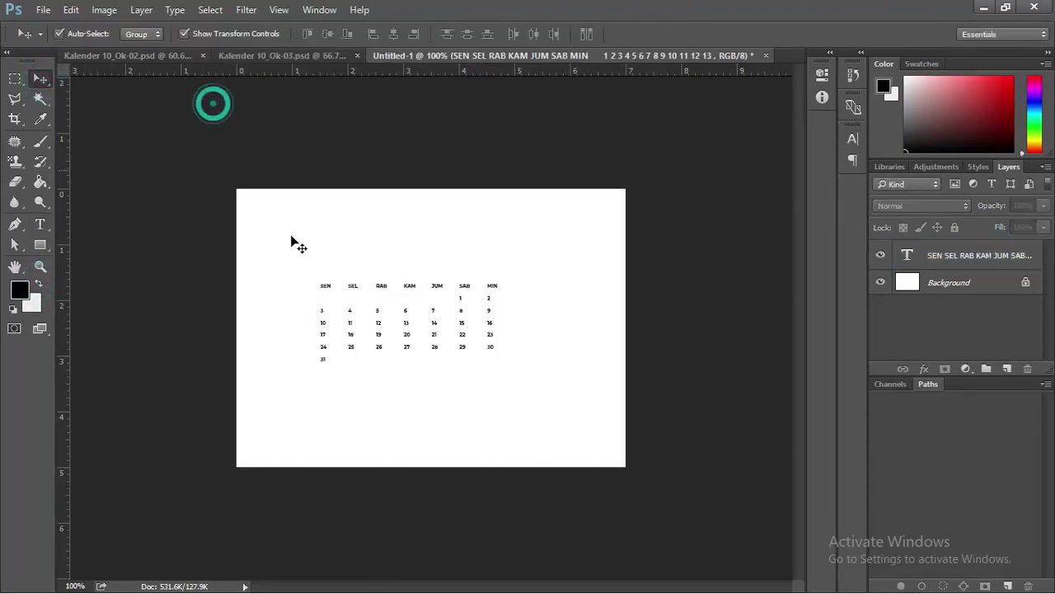
{"action": "scroll", "coordinate": [446, 302], "scroll_direction": "up", "scroll_amount": 3}
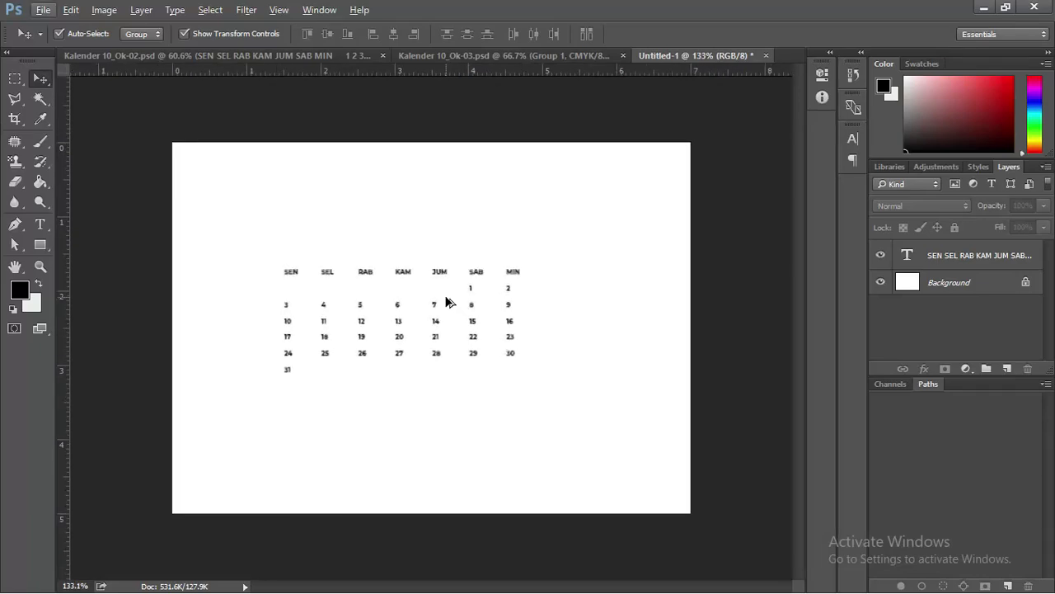
Delete the SEN–MIN weekday header line from the pasted text and float Untitled-1 in its own window
{"action": "key", "text": "t"}
{"action": "left_click", "coordinate": [467, 285]}
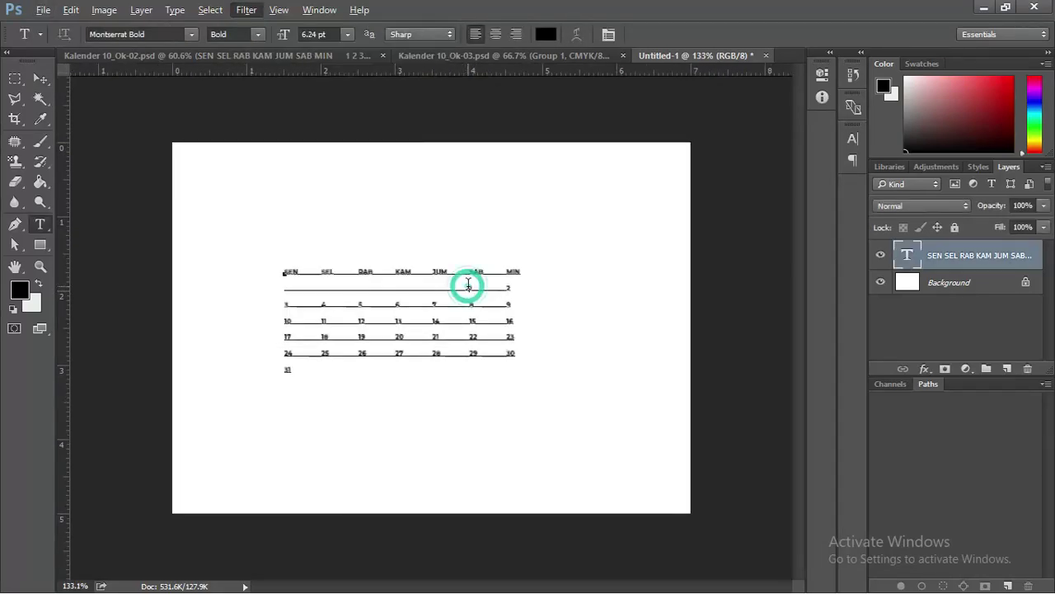
{"action": "left_click_drag", "start_coordinate": [467, 285], "coordinate": [164, 240]}
{"action": "left_click", "coordinate": [285, 283]}
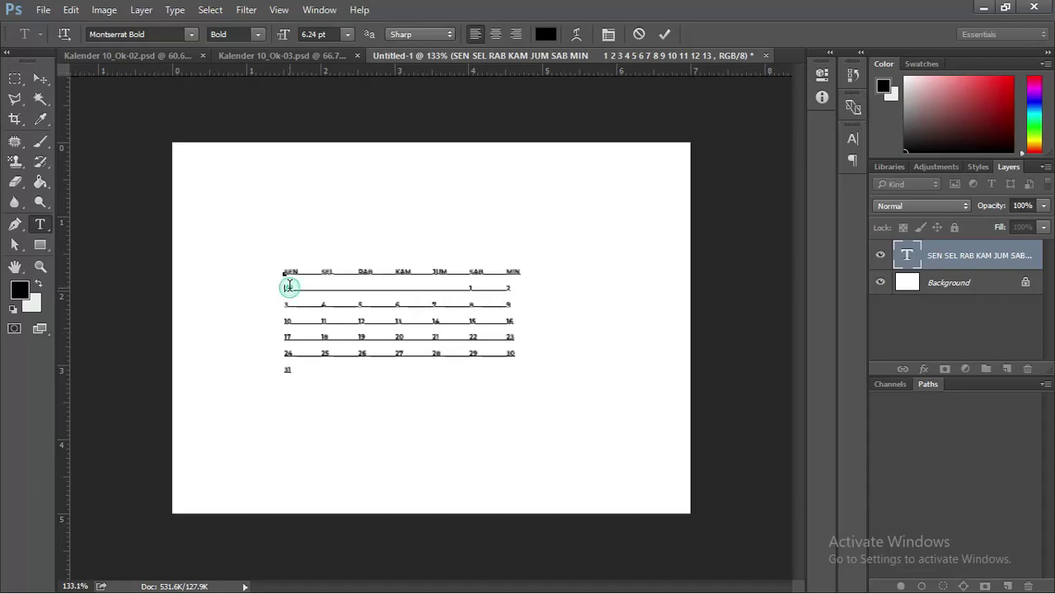
{"action": "left_click_drag", "start_coordinate": [278, 285], "coordinate": [281, 267]}
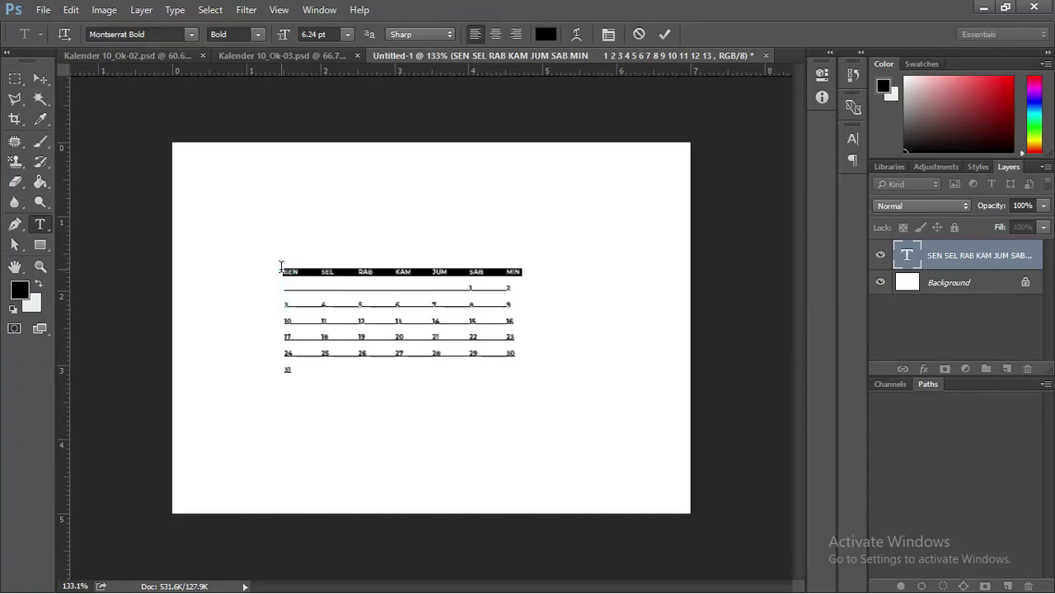
{"action": "key", "text": "BackSpace"}
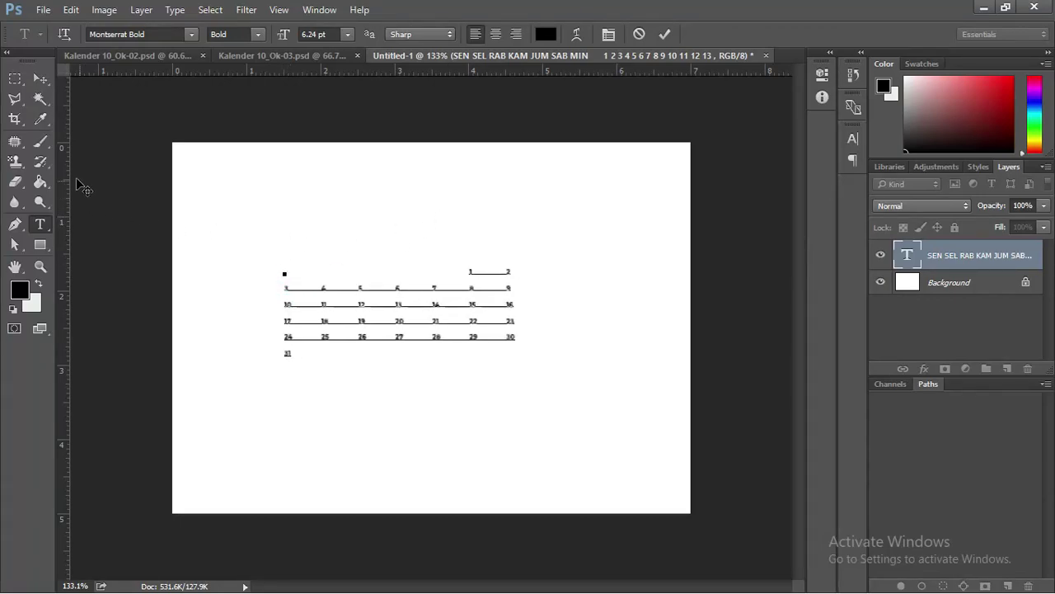
{"action": "left_click", "coordinate": [39, 78]}
{"action": "left_click_drag", "start_coordinate": [503, 72], "coordinate": [702, 142]}
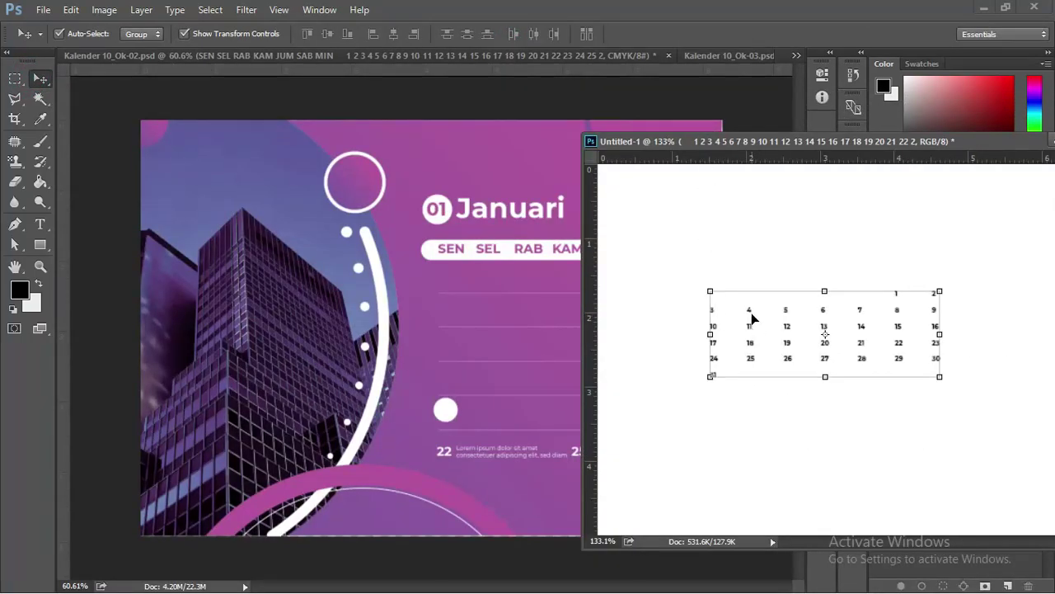
Copy the date grid into the Kalender document, close Untitled-1, enlarge it and place it under the weekday bar
{"action": "left_click_drag", "start_coordinate": [752, 318], "coordinate": [488, 317]}
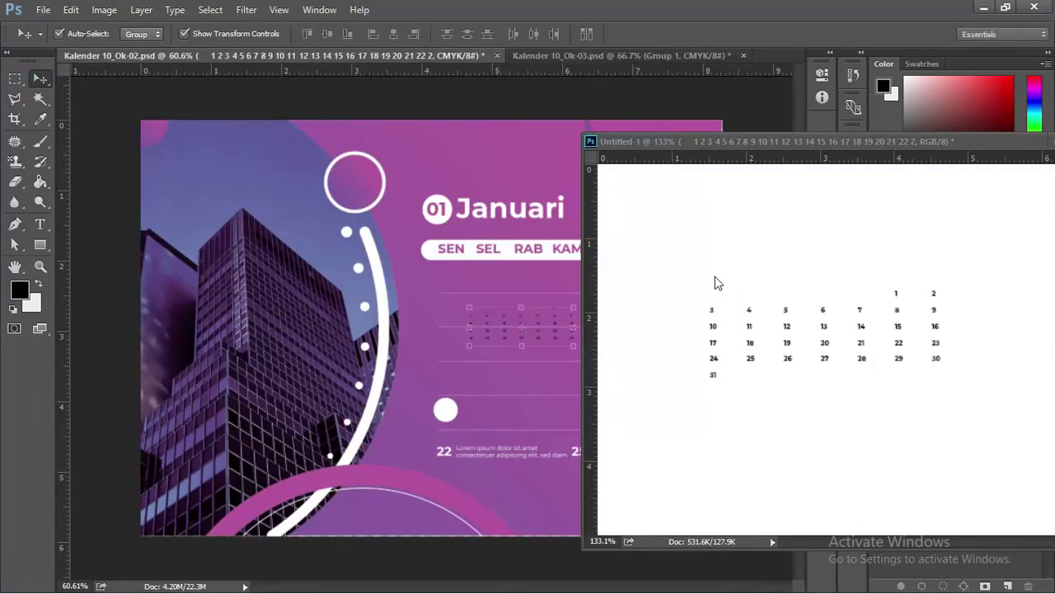
{"action": "left_click_drag", "start_coordinate": [868, 142], "coordinate": [551, 139]}
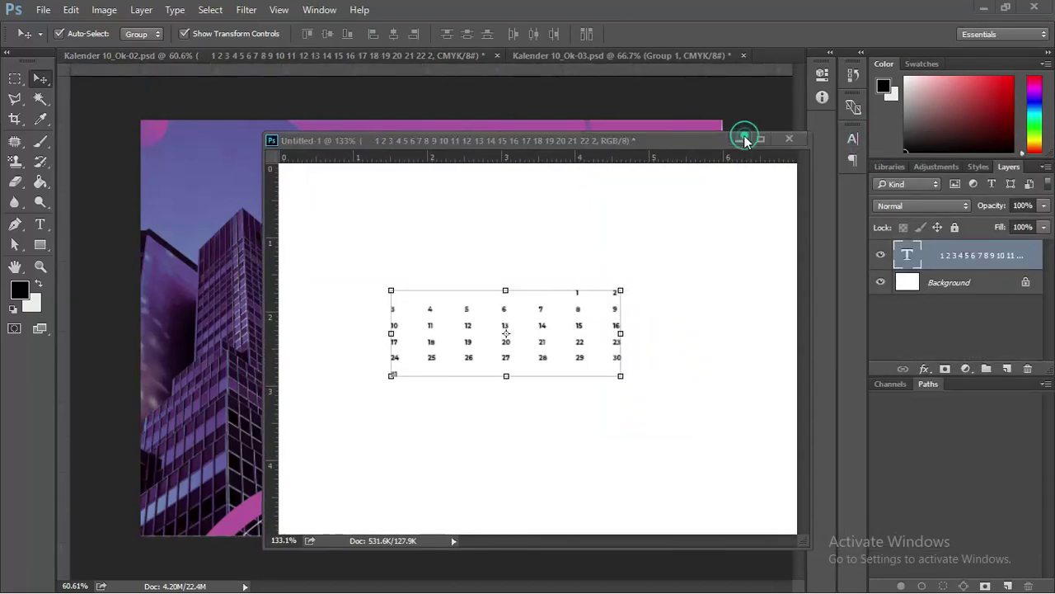
{"action": "left_click", "coordinate": [793, 137]}
{"action": "key", "text": "ctrl+t"}
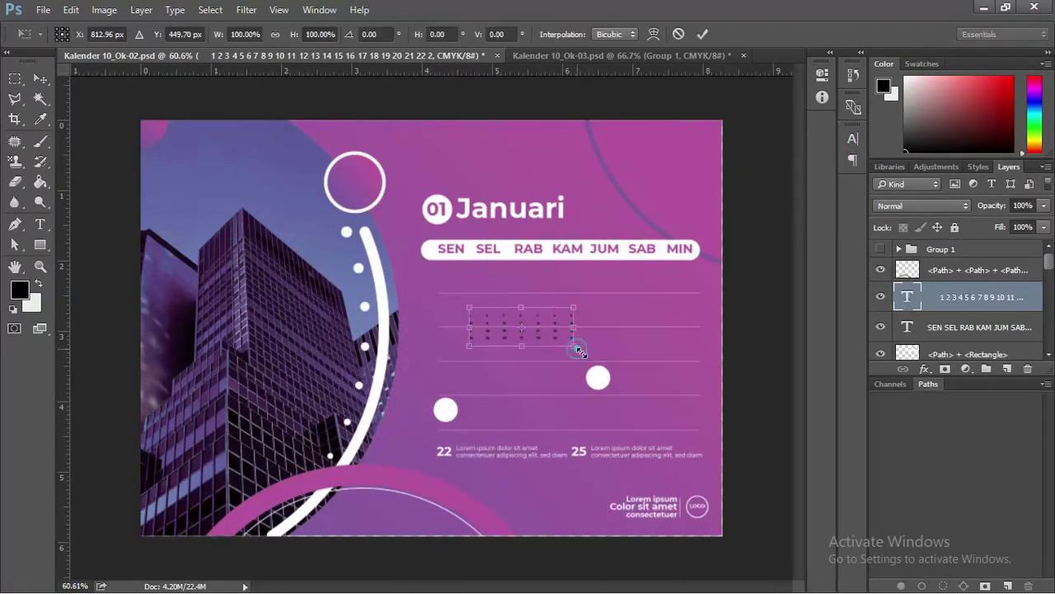
{"action": "mouse_move", "coordinate": [573, 346]}
{"action": "left_mouse_down"}
{"action": "mouse_move", "coordinate": [631, 417]}
{"action": "mouse_move", "coordinate": [727, 423]}
{"action": "left_mouse_up"}
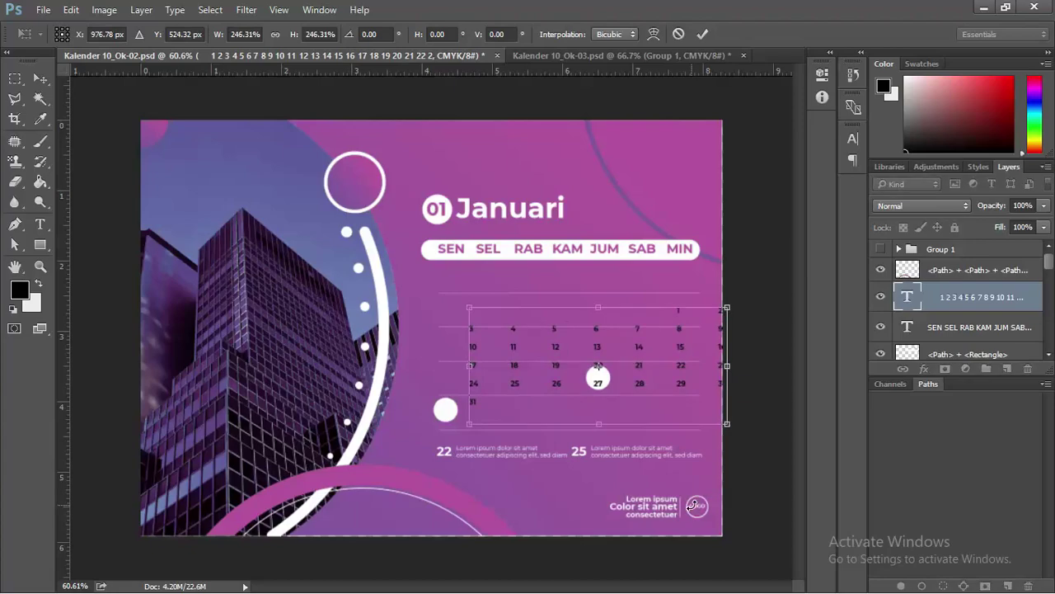
{"action": "key", "text": "Return"}
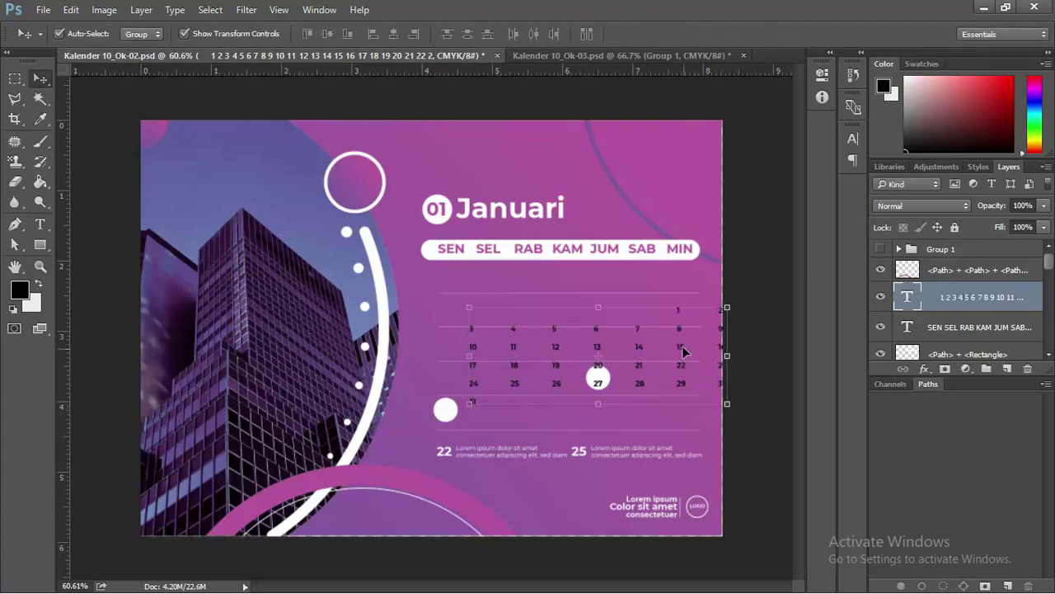
{"action": "left_click_drag", "start_coordinate": [682, 352], "coordinate": [651, 323]}
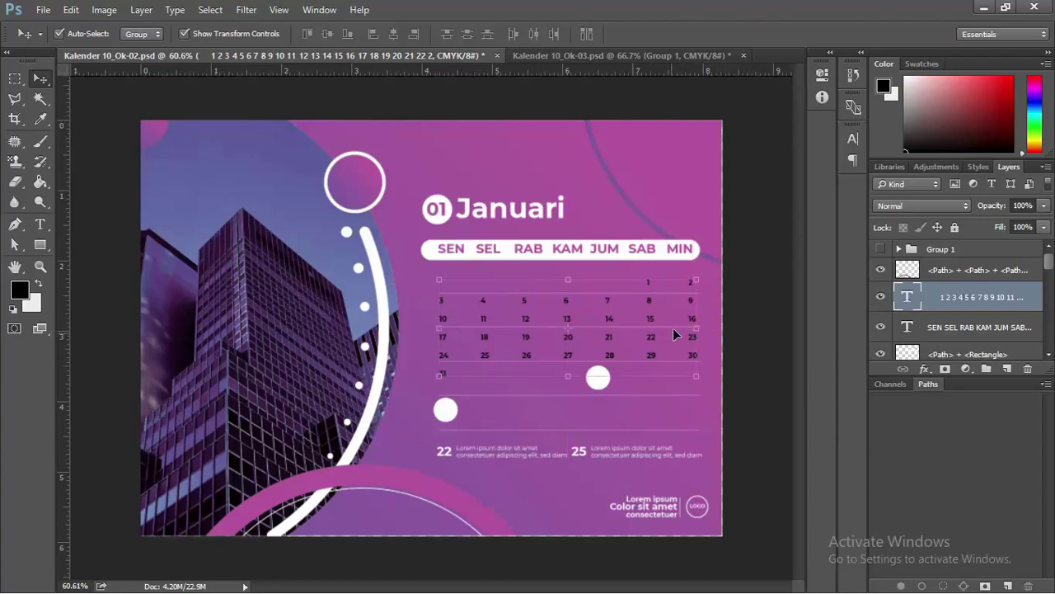
In the Character panel, set line spacing to 33.73 pt and font size to 14.38 pt
{"action": "left_click", "coordinate": [319, 10]}
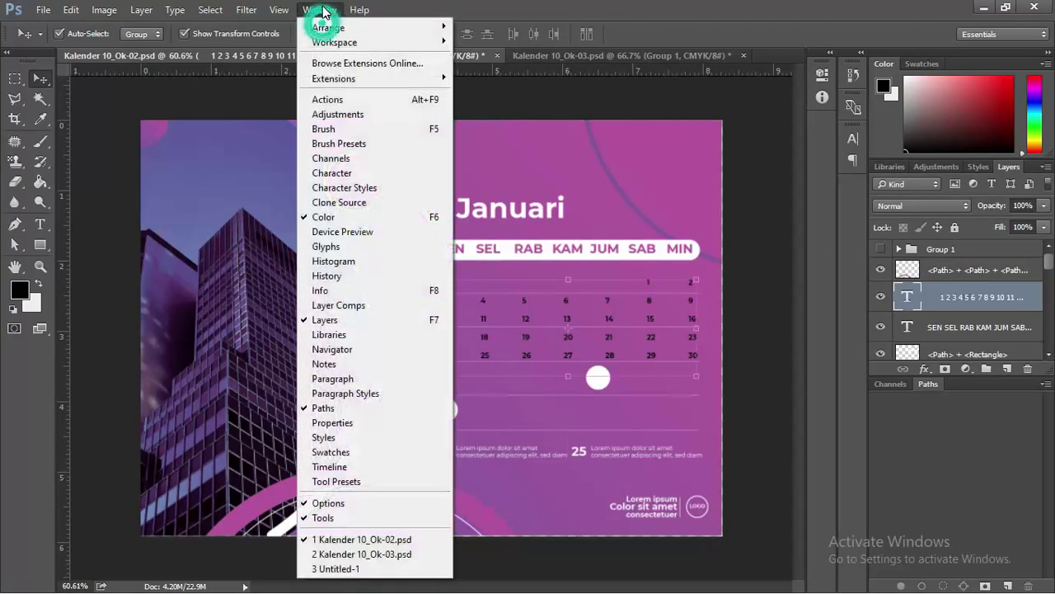
{"action": "left_click", "coordinate": [354, 173]}
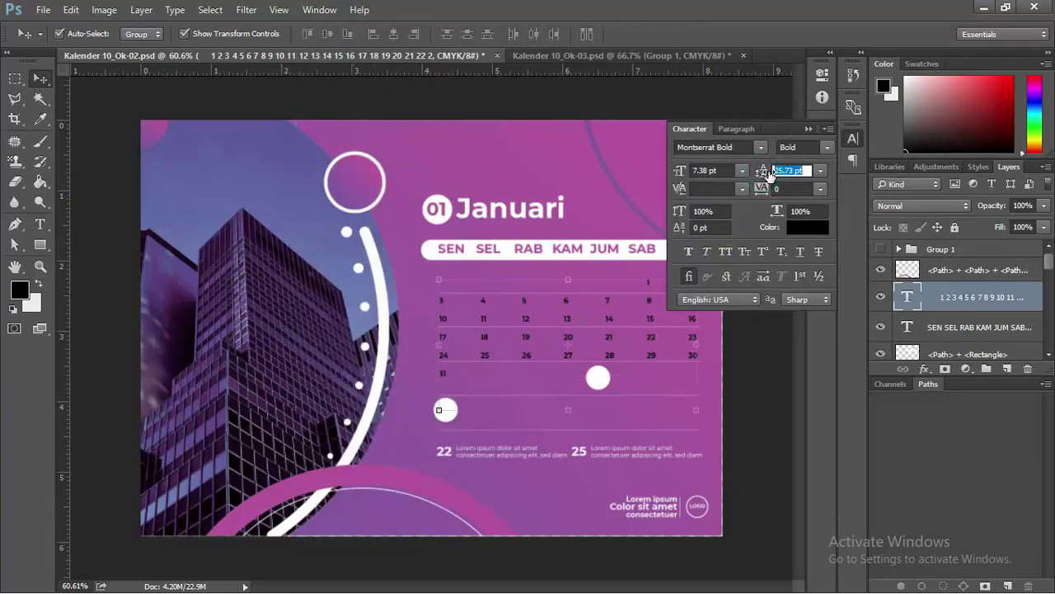
{"action": "key", "text": "Return"}
{"action": "left_click_drag", "start_coordinate": [762, 173], "coordinate": [768, 173]}
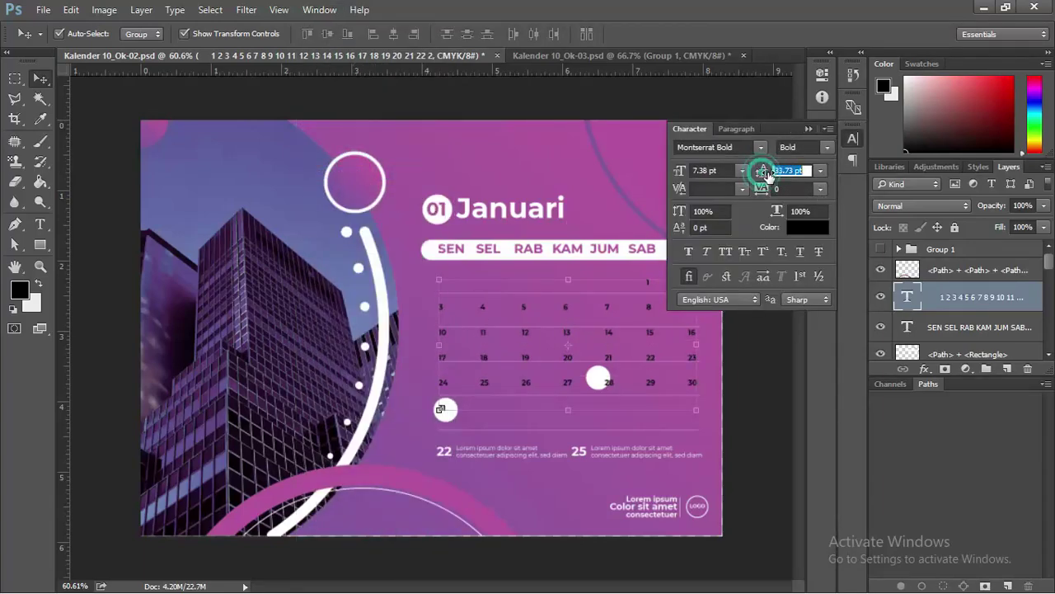
{"action": "left_click", "coordinate": [689, 173]}
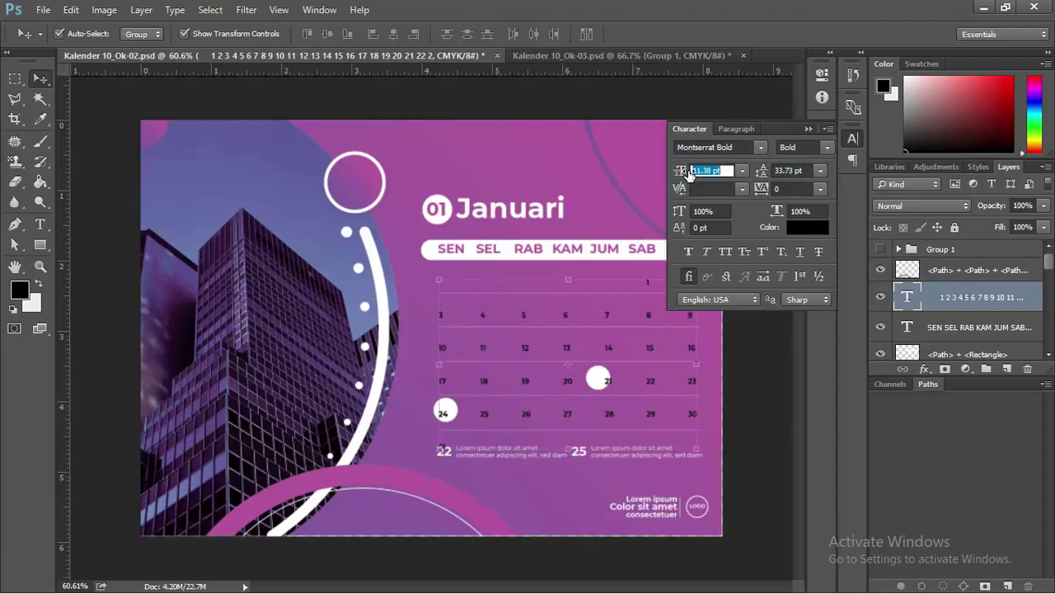
{"action": "key", "text": "Up"}
{"action": "key", "text": "Up"}
{"action": "key", "text": "Up"}
{"action": "key", "text": "Return"}
{"action": "left_click_drag", "start_coordinate": [682, 175], "coordinate": [685, 174]}
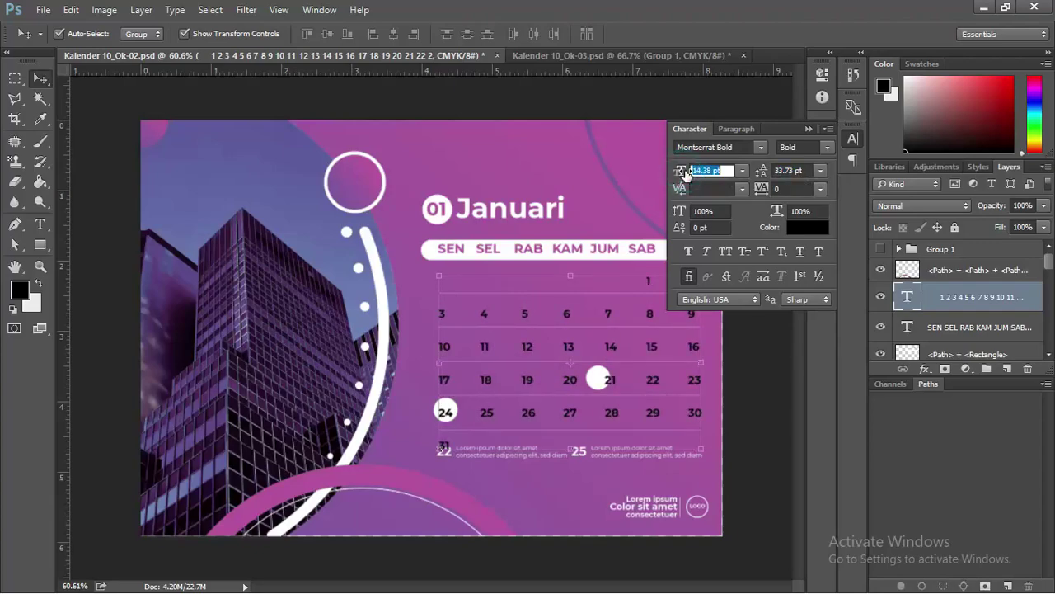
{"action": "key", "text": "Return"}
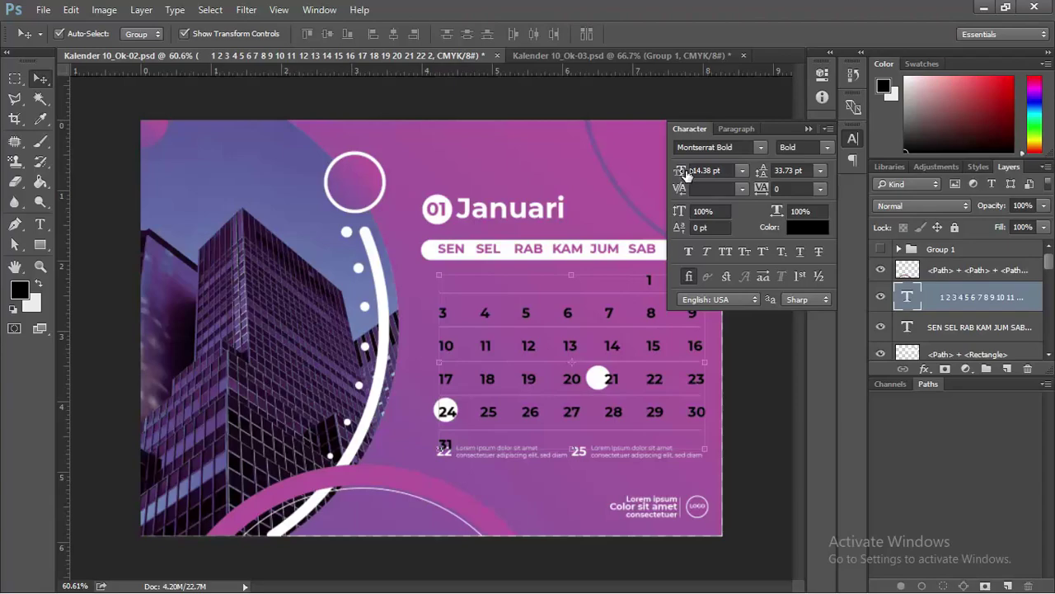
{"action": "left_click", "coordinate": [811, 129]}
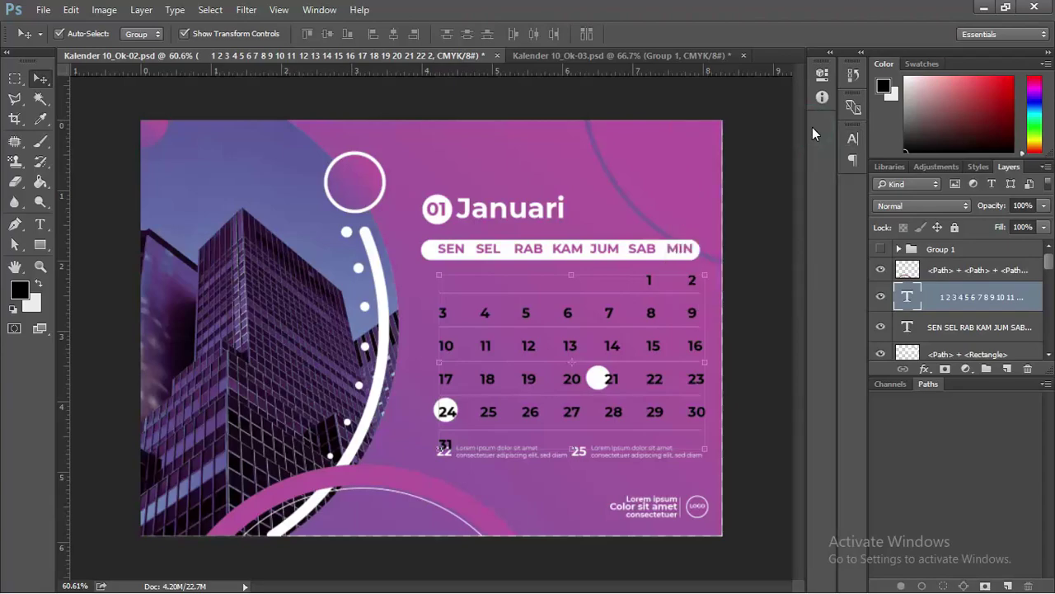
Nudge the date grid with the arrow keys to line it up under the weekday bar
{"action": "key", "text": "shift+Left"}
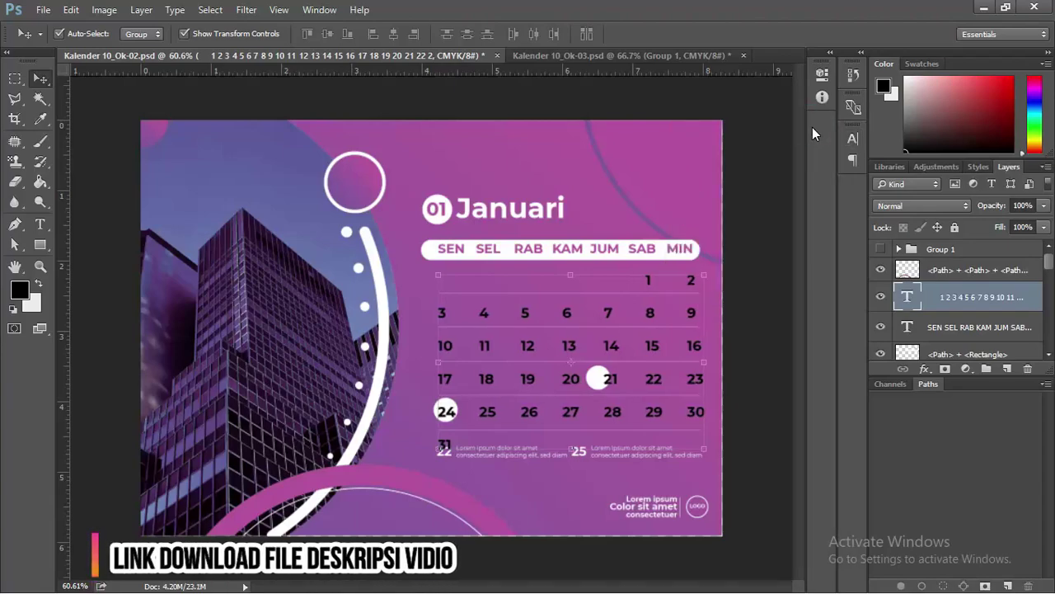
{"action": "key", "text": "Left"}
{"action": "key", "text": "Left"}
{"action": "key", "text": "Left"}
{"action": "key", "text": "Left"}
{"action": "key", "text": "Up"}
{"action": "key", "text": "Left"}
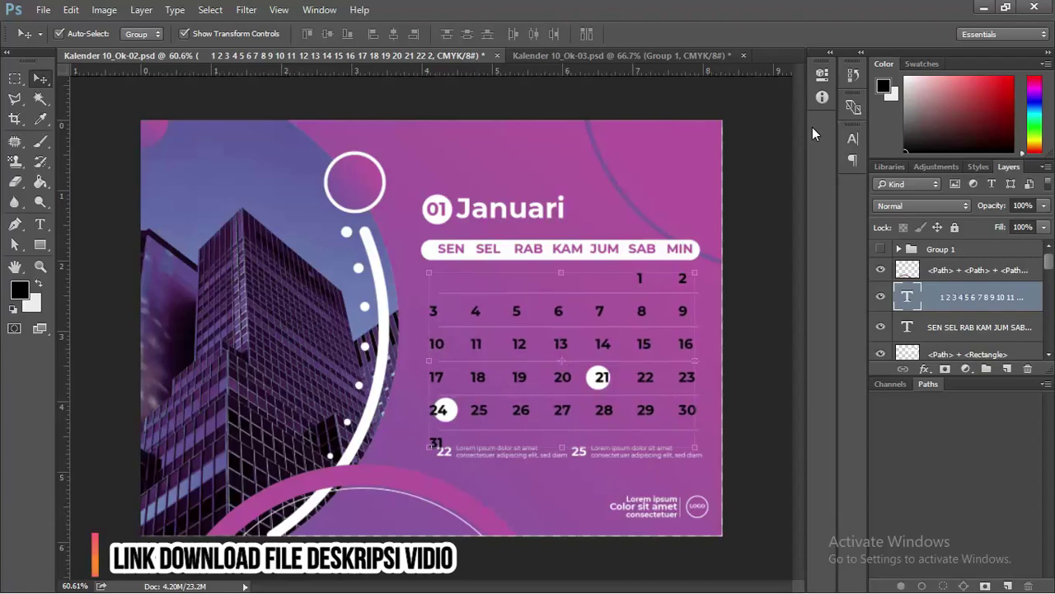
{"action": "key", "text": "Up"}
{"action": "key", "text": "Right"}
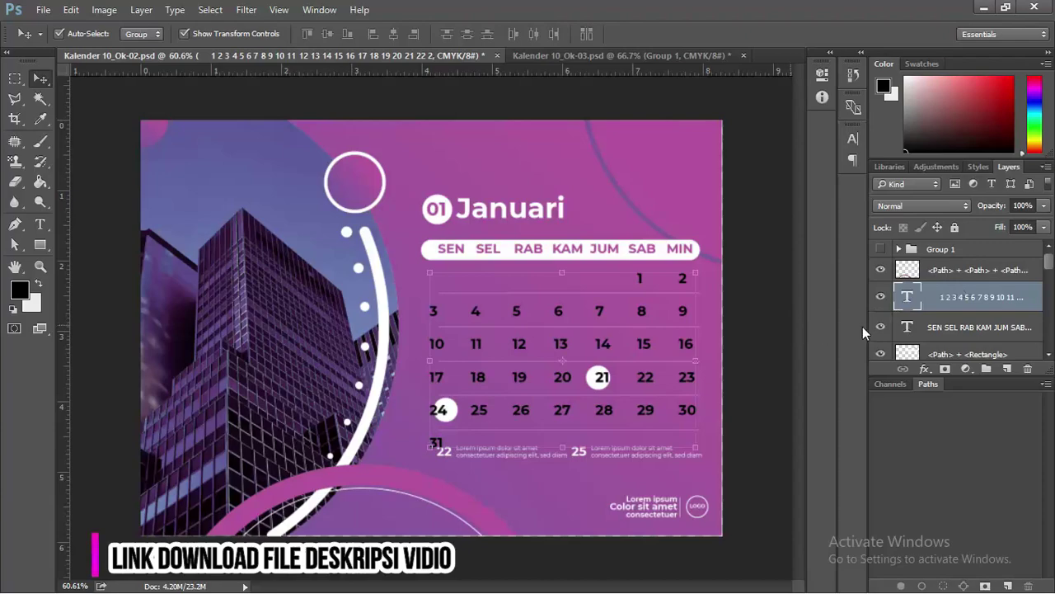
Recolour the whole date text by swapping the foreground and background colours
{"action": "double_click", "coordinate": [908, 299]}
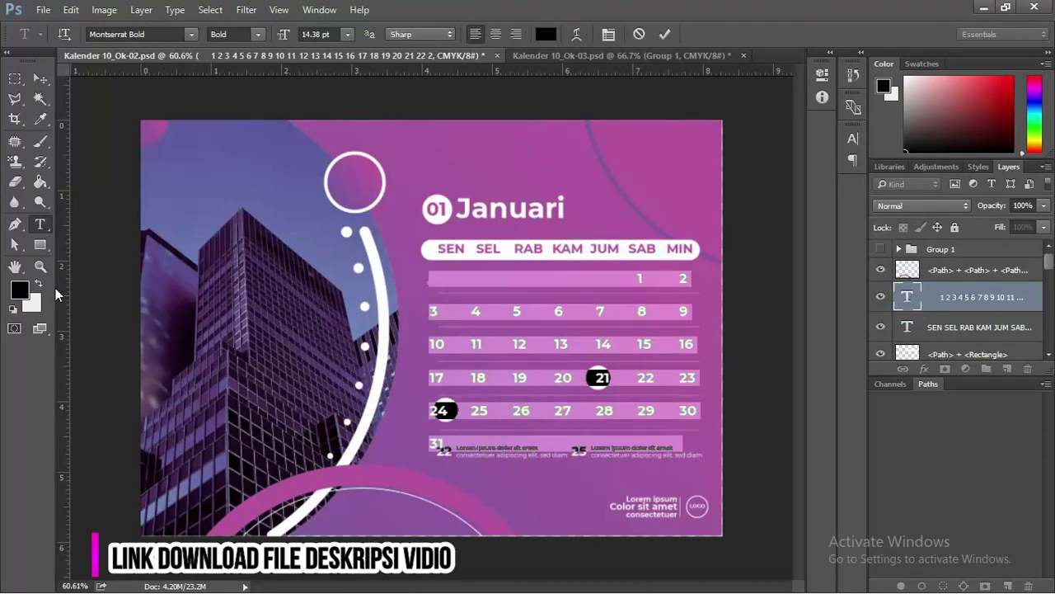
{"action": "left_click", "coordinate": [38, 283]}
{"action": "left_click", "coordinate": [39, 78]}
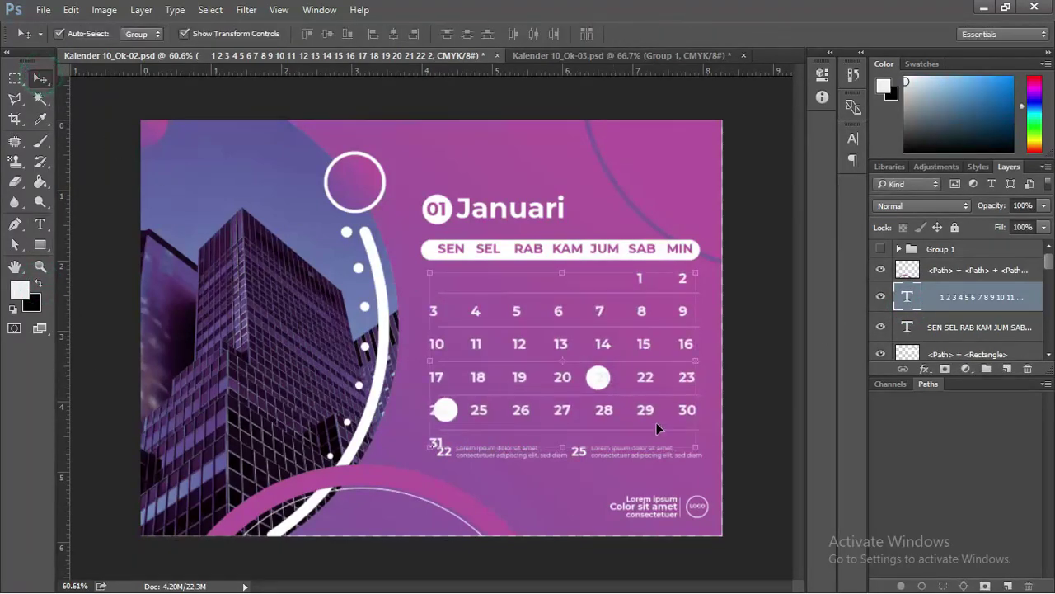
{"action": "key", "text": "ctrl+plus"}
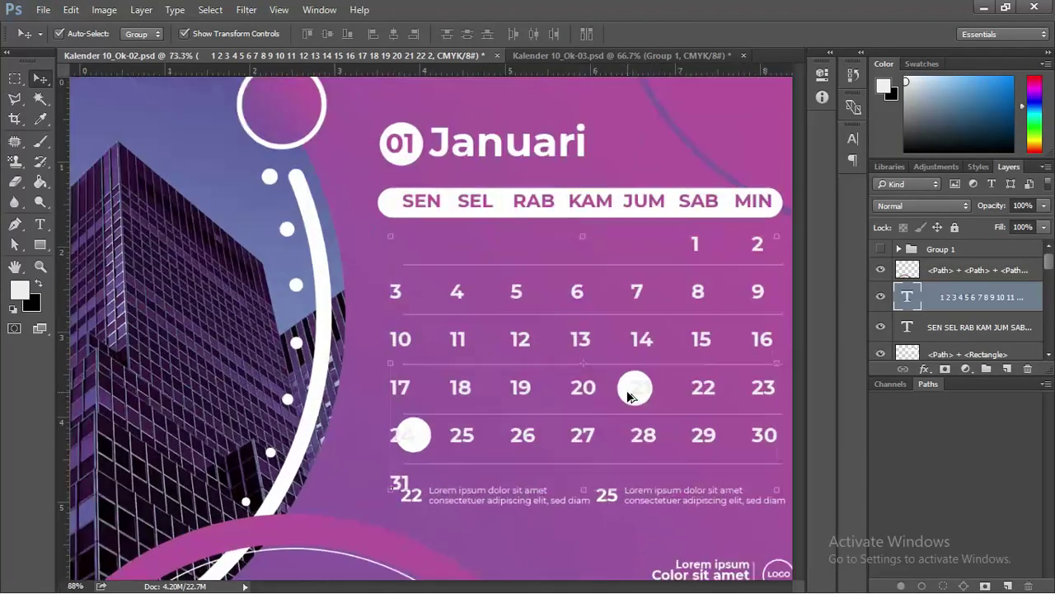
{"action": "scroll", "coordinate": [617, 394], "scroll_direction": "up", "scroll_amount": 1}
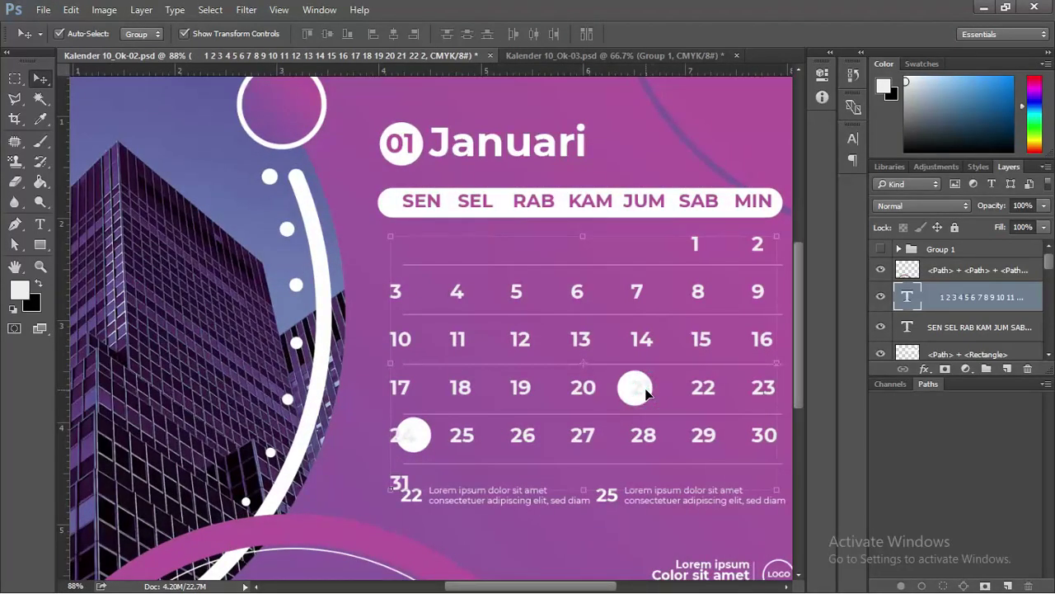
Make the dates 21 and 24 black inside their white highlight circles
{"action": "key", "text": "t"}
{"action": "double_click", "coordinate": [635, 387]}
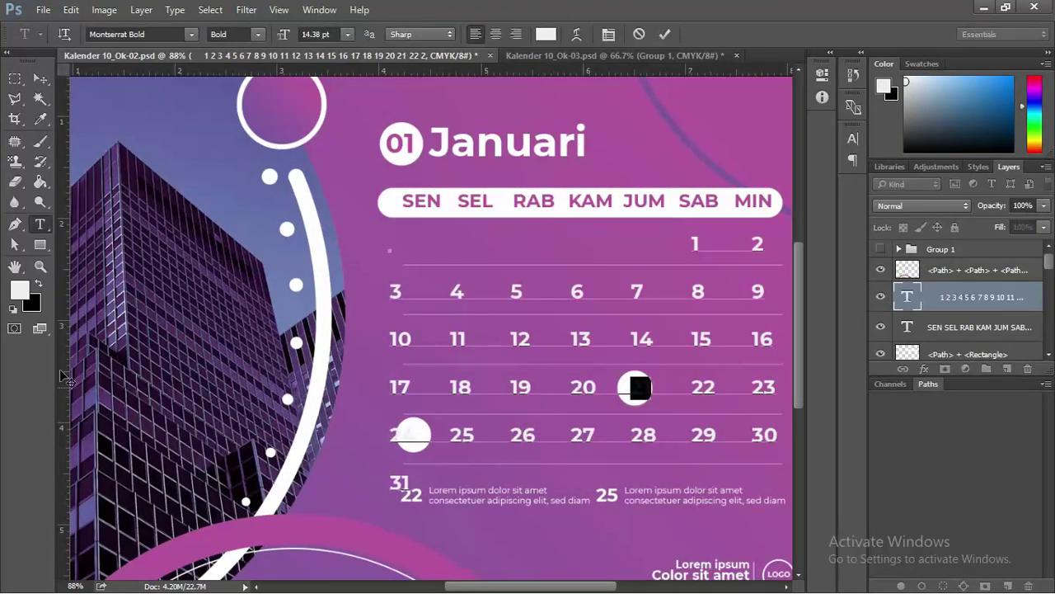
{"action": "left_click", "coordinate": [39, 285]}
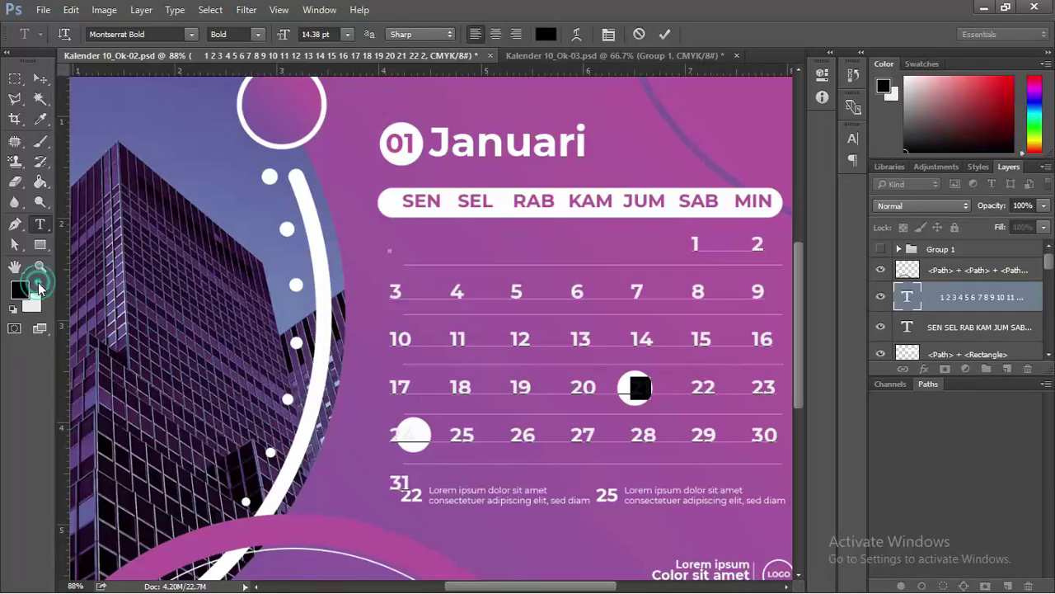
{"action": "left_click", "coordinate": [40, 78]}
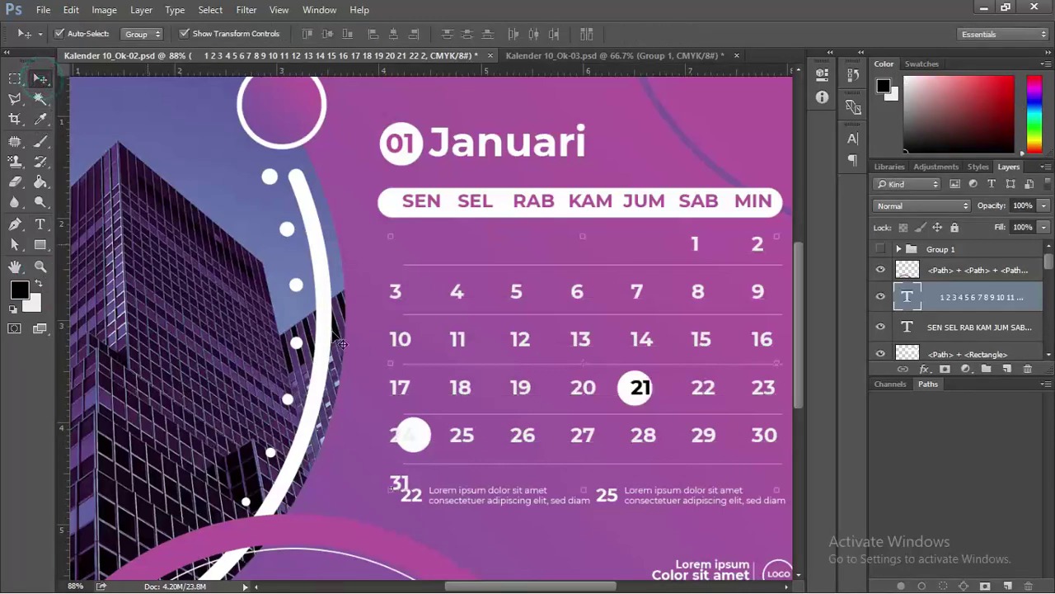
{"action": "key", "text": "t"}
{"action": "double_click", "coordinate": [405, 432]}
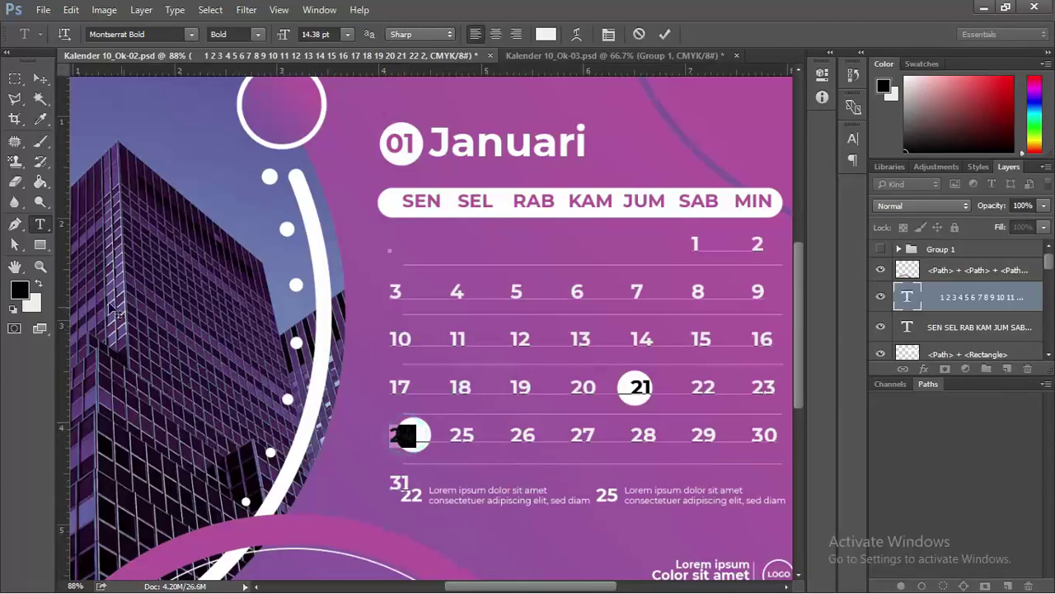
{"action": "left_click", "coordinate": [39, 284]}
{"action": "left_click", "coordinate": [39, 283]}
{"action": "left_click", "coordinate": [40, 79]}
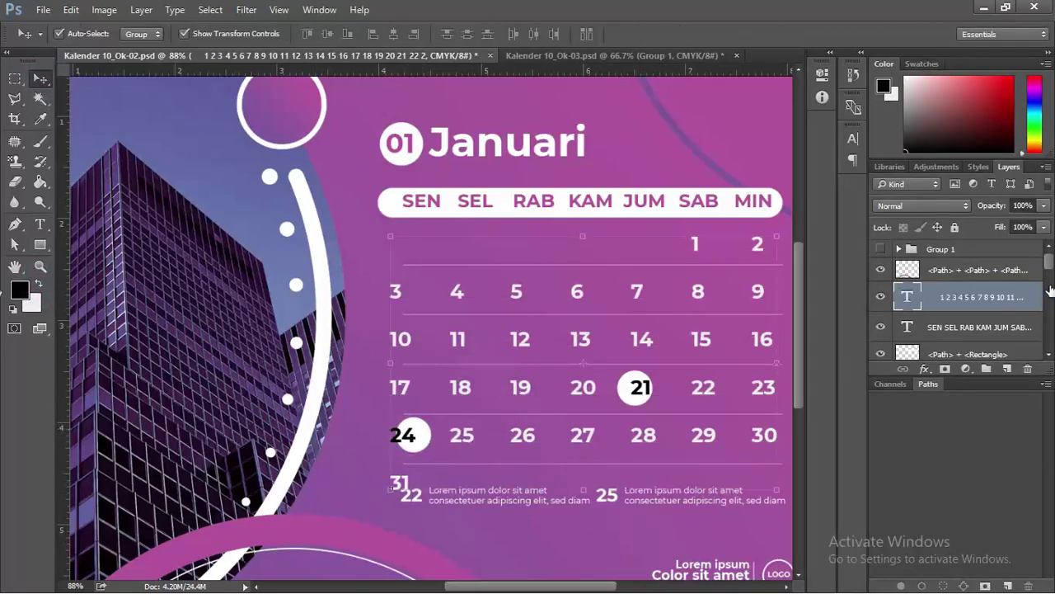
Copy the 21 and 24 circle areas onto a new layer and shift it to centre over 24
{"action": "left_click_drag", "start_coordinate": [410, 431], "coordinate": [412, 434]}
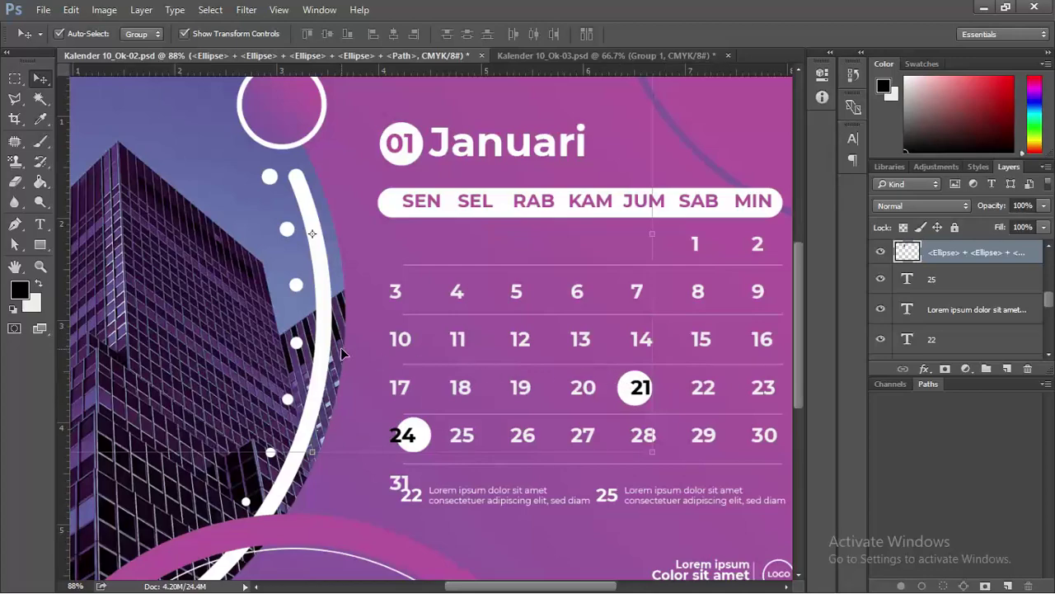
{"action": "left_click", "coordinate": [15, 79]}
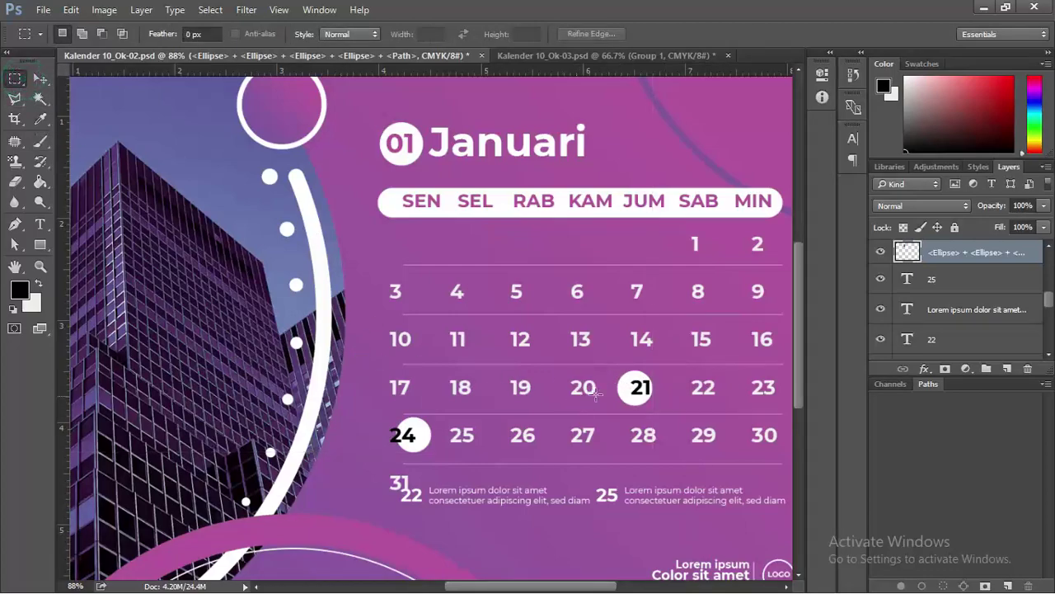
{"action": "left_click_drag", "start_coordinate": [600, 363], "coordinate": [671, 418]}
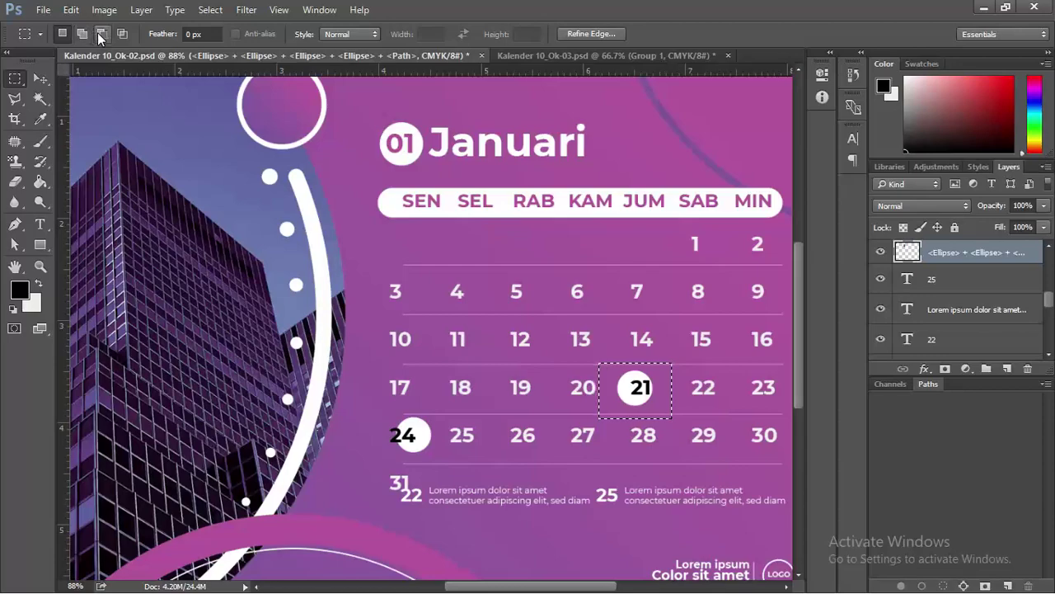
{"action": "left_click", "coordinate": [81, 34]}
{"action": "left_click_drag", "start_coordinate": [378, 412], "coordinate": [452, 459]}
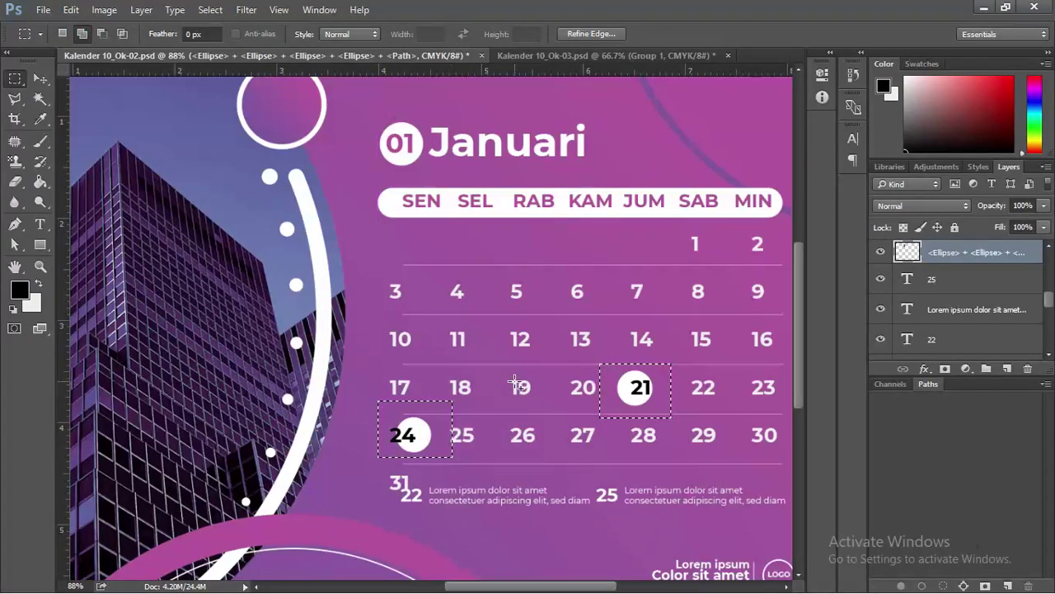
{"action": "key", "text": "ctrl+j"}
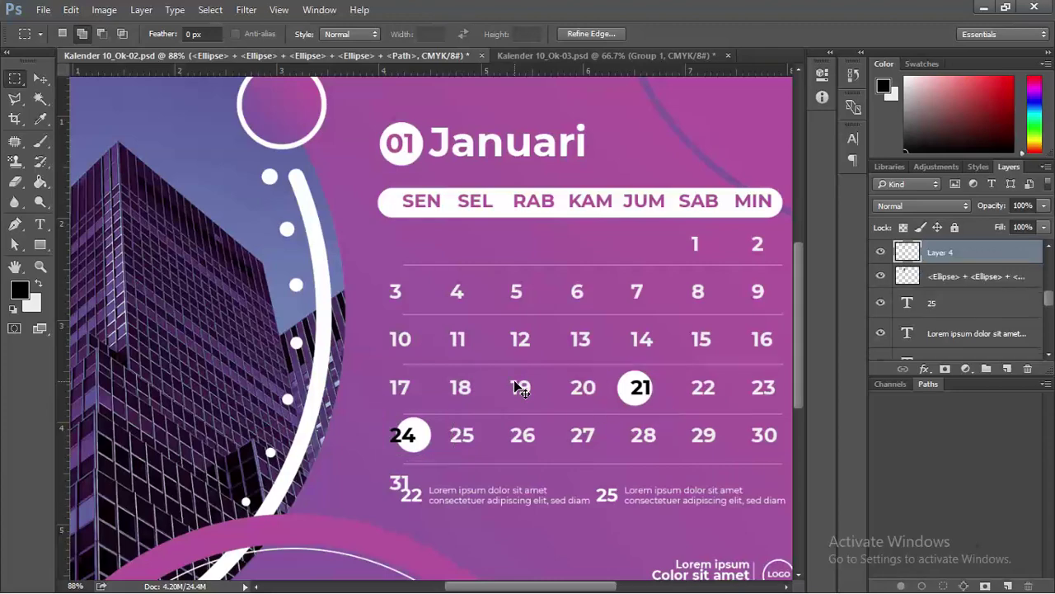
{"action": "key", "text": "v"}
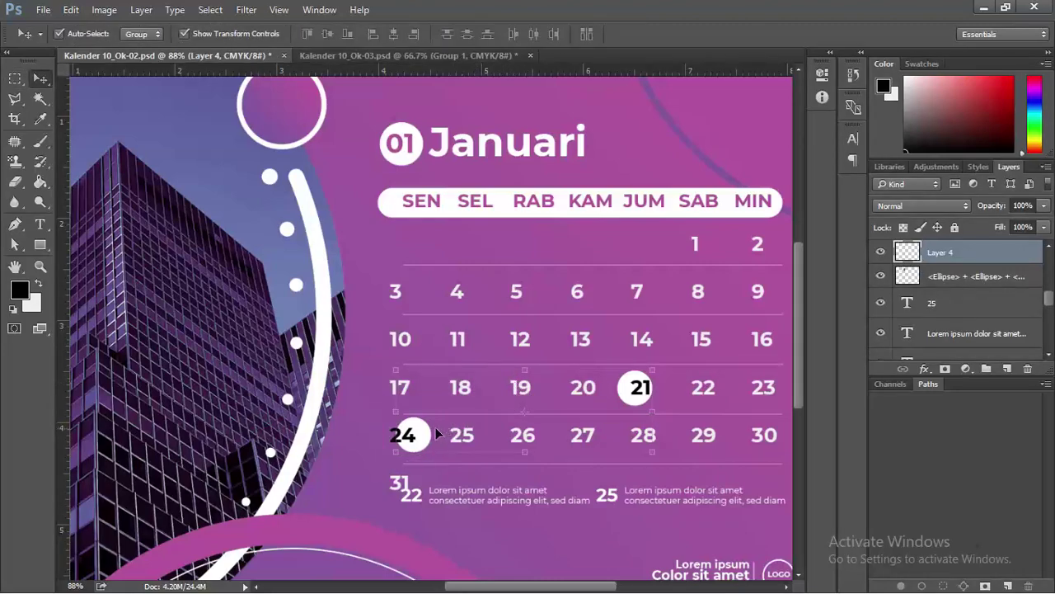
{"action": "left_click_drag", "start_coordinate": [437, 434], "coordinate": [420, 435]}
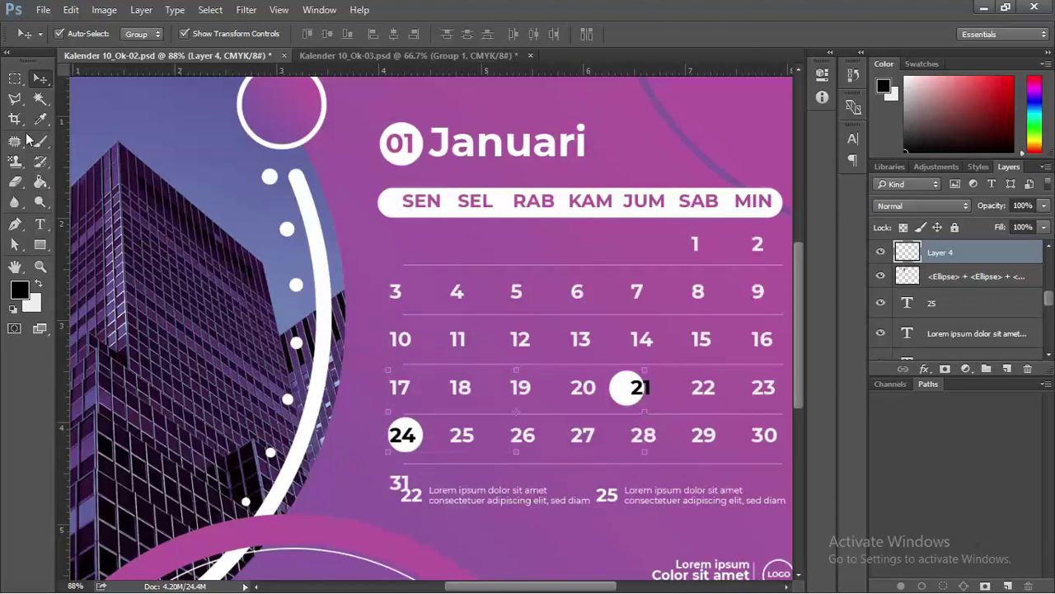
Copy the 21 circle onto its own layer, centre it over 21, and fit the page in view
{"action": "left_click", "coordinate": [15, 78]}
{"action": "mouse_move", "coordinate": [595, 363]}
{"action": "left_mouse_down"}
{"action": "mouse_move", "coordinate": [688, 434]}
{"action": "mouse_move", "coordinate": [663, 422]}
{"action": "left_mouse_up"}
{"action": "key", "text": "ctrl+j"}
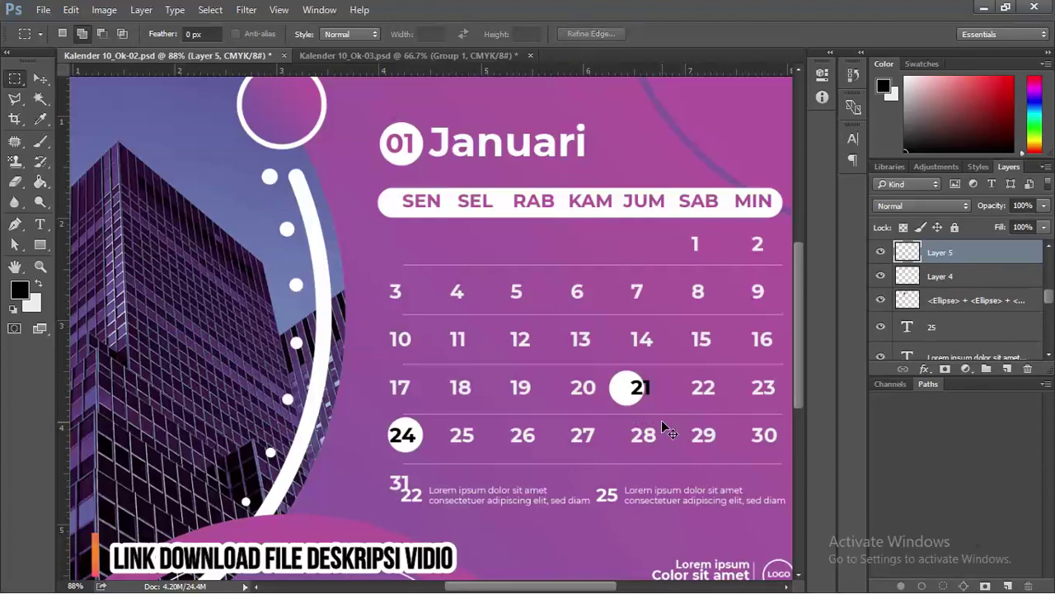
{"action": "key", "text": "v"}
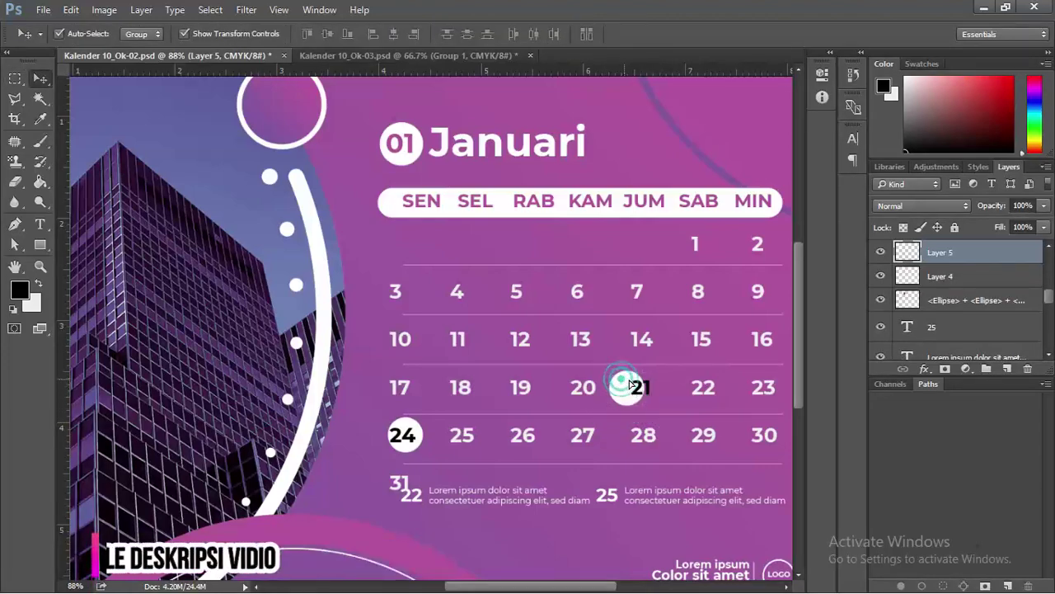
{"action": "left_click_drag", "start_coordinate": [633, 389], "coordinate": [648, 389]}
{"action": "left_click", "coordinate": [670, 347]}
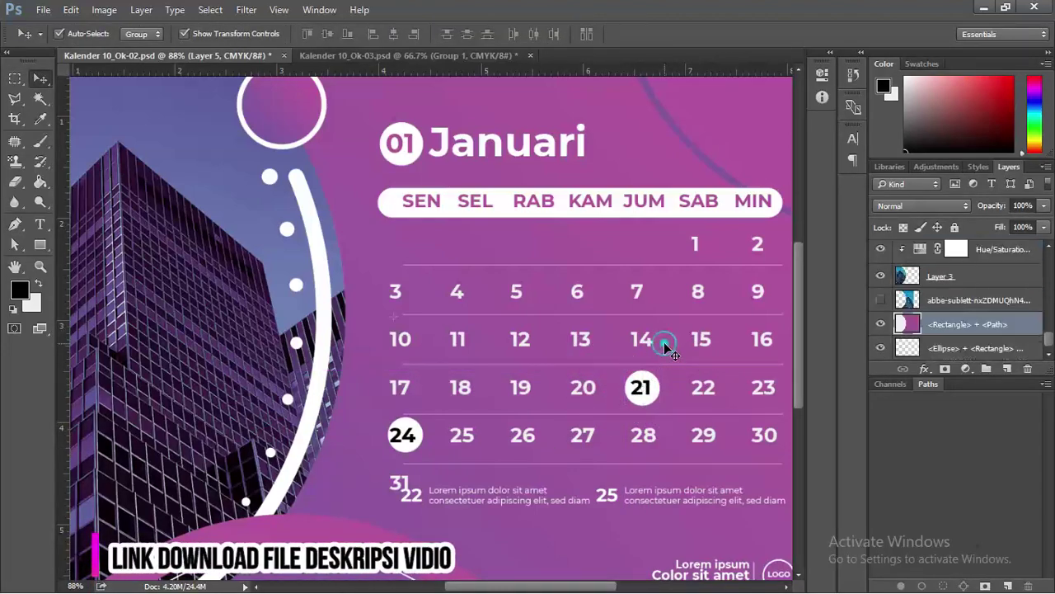
{"action": "key", "text": "ctrl+0"}
{"action": "key", "text": "alt"}
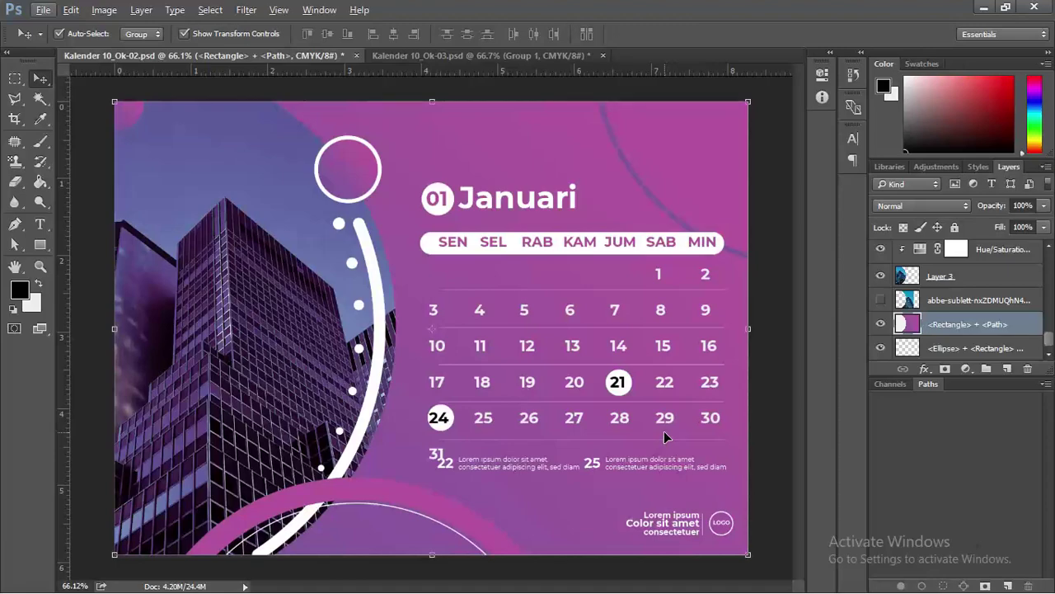
Switch to CorelDRAW and bring up the Kalender 10 CDR - 1.cdr cover document
{"action": "key", "text": "alt+Tab"}
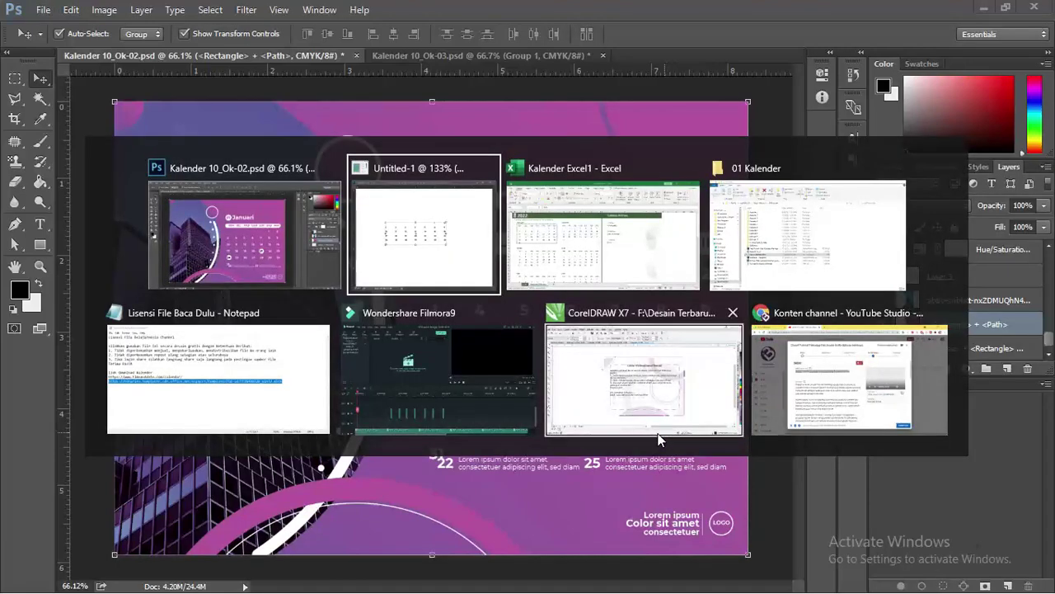
{"action": "key", "text": "alt+Tab"}
{"action": "key", "text": "alt+Tab"}
{"action": "key", "text": "alt+Tab"}
{"action": "key", "text": "alt+Tab"}
{"action": "key", "text": "alt+Tab"}
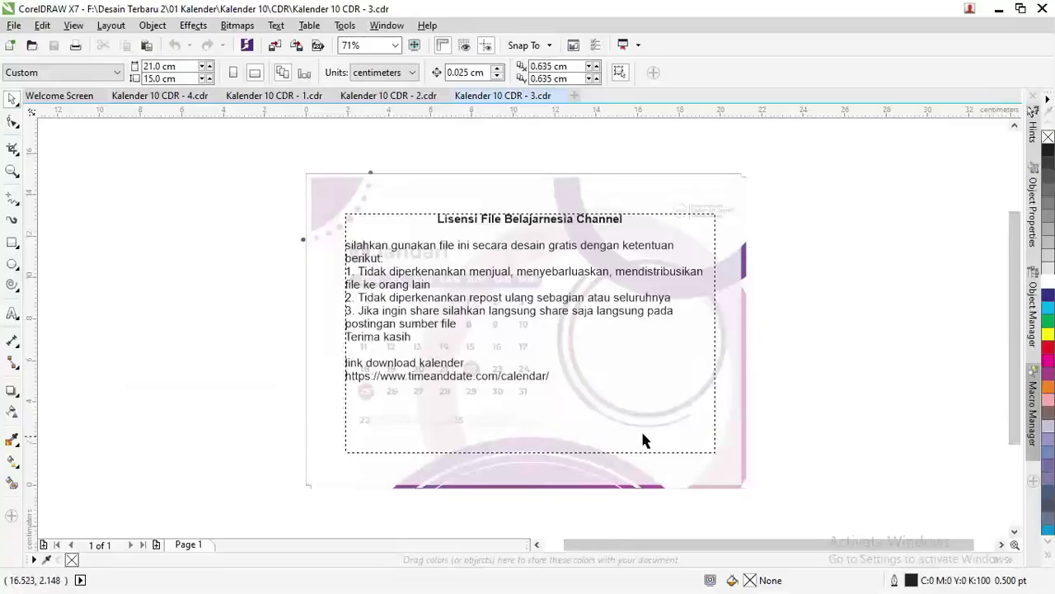
{"action": "left_click", "coordinate": [539, 283]}
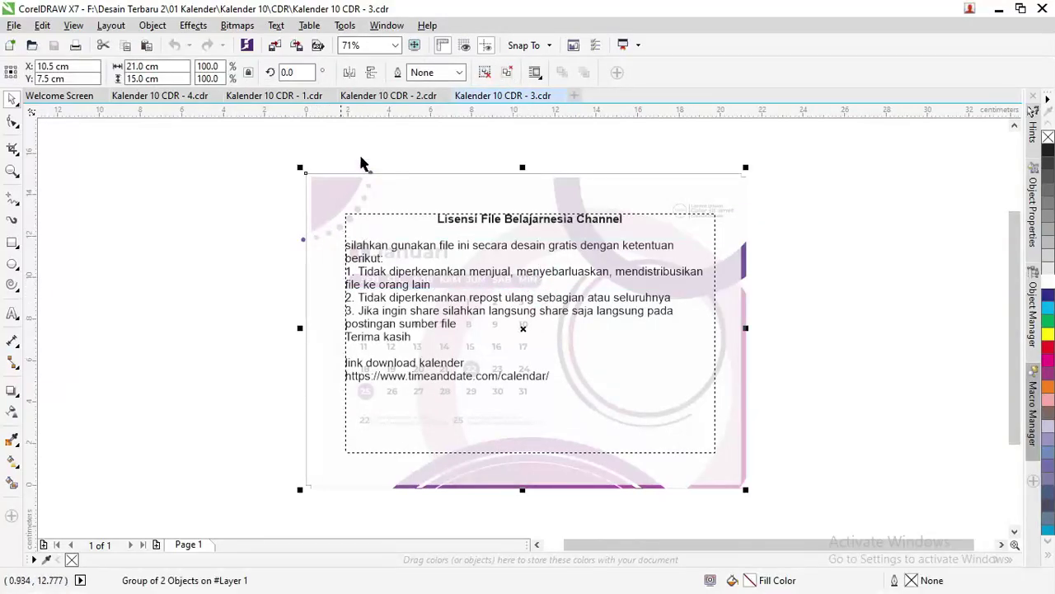
{"action": "left_click", "coordinate": [380, 96]}
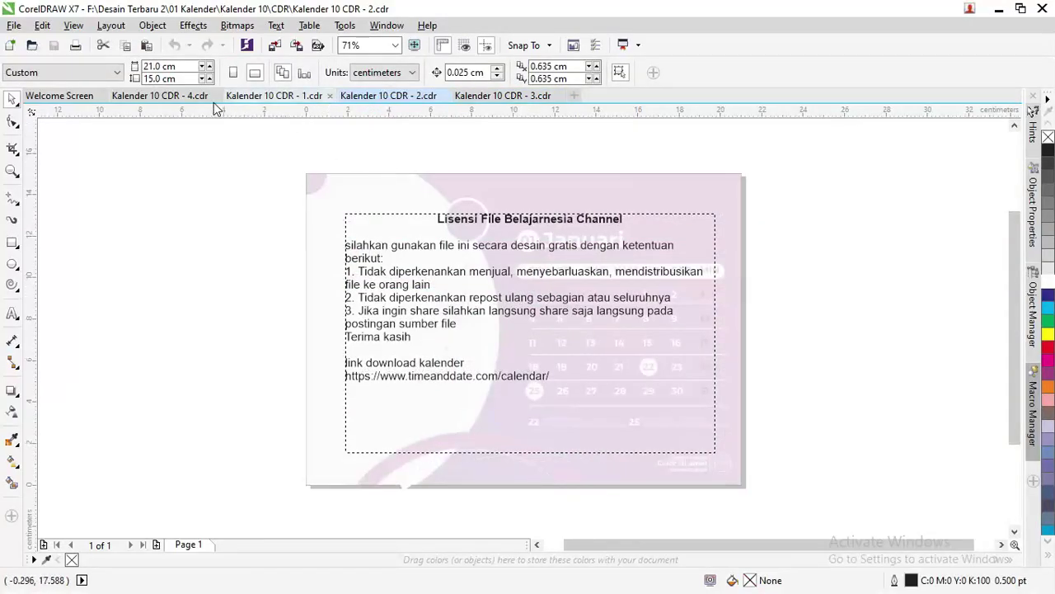
{"action": "left_click", "coordinate": [182, 97]}
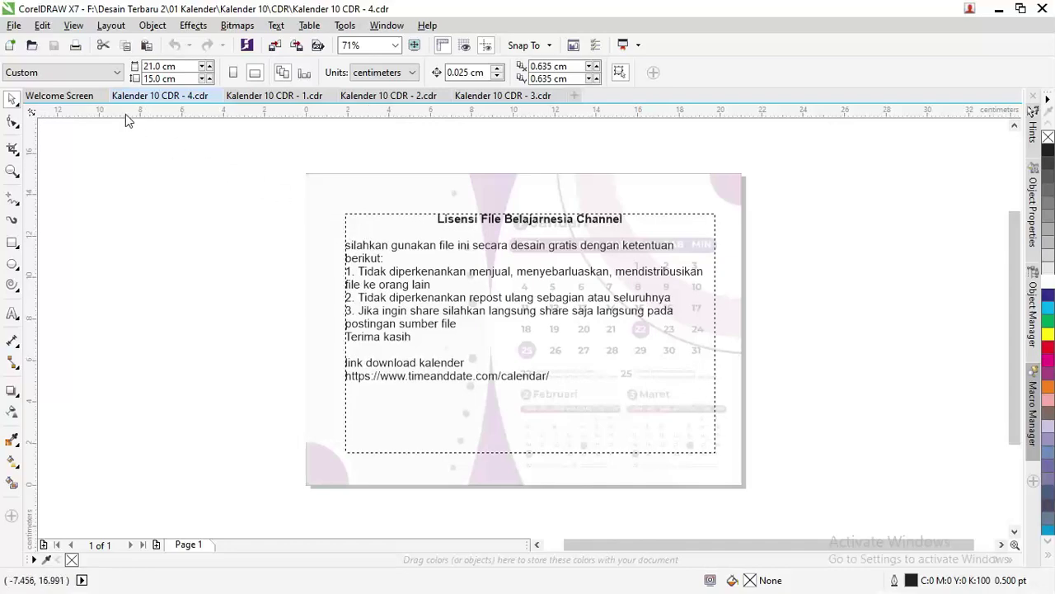
{"action": "mouse_move", "coordinate": [274, 95]}
{"action": "left_click", "coordinate": [298, 100]}
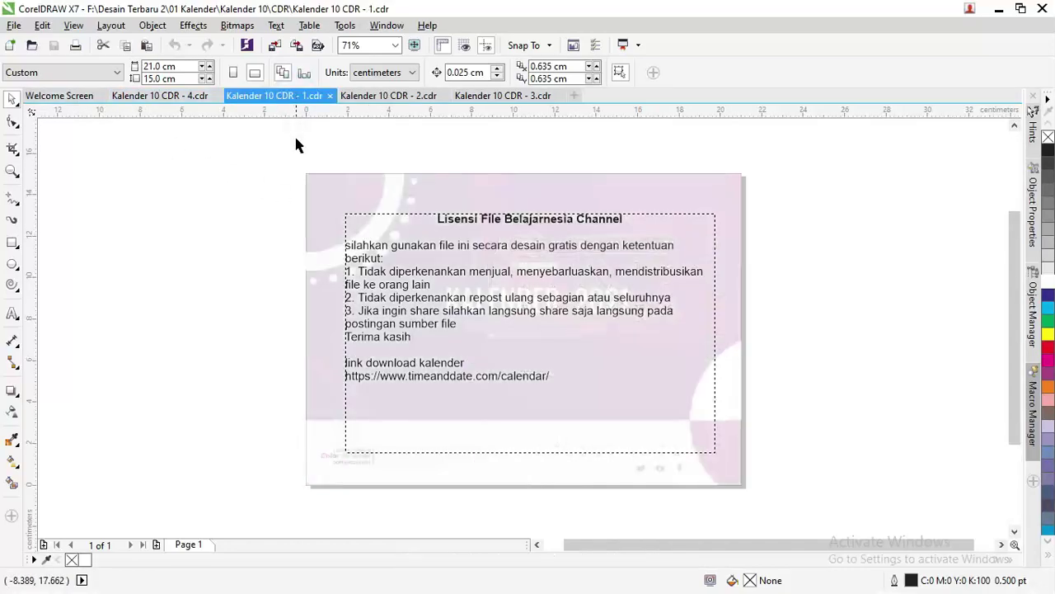
Delete the licence text group from the cover
{"action": "left_click", "coordinate": [477, 279]}
{"action": "mouse_move", "coordinate": [477, 264]}
{"action": "left_mouse_down"}
{"action": "mouse_move", "coordinate": [356, 344]}
{"action": "mouse_move", "coordinate": [354, 404]}
{"action": "left_mouse_up"}
{"action": "scroll", "coordinate": [421, 349], "scroll_direction": "down", "scroll_amount": 2}
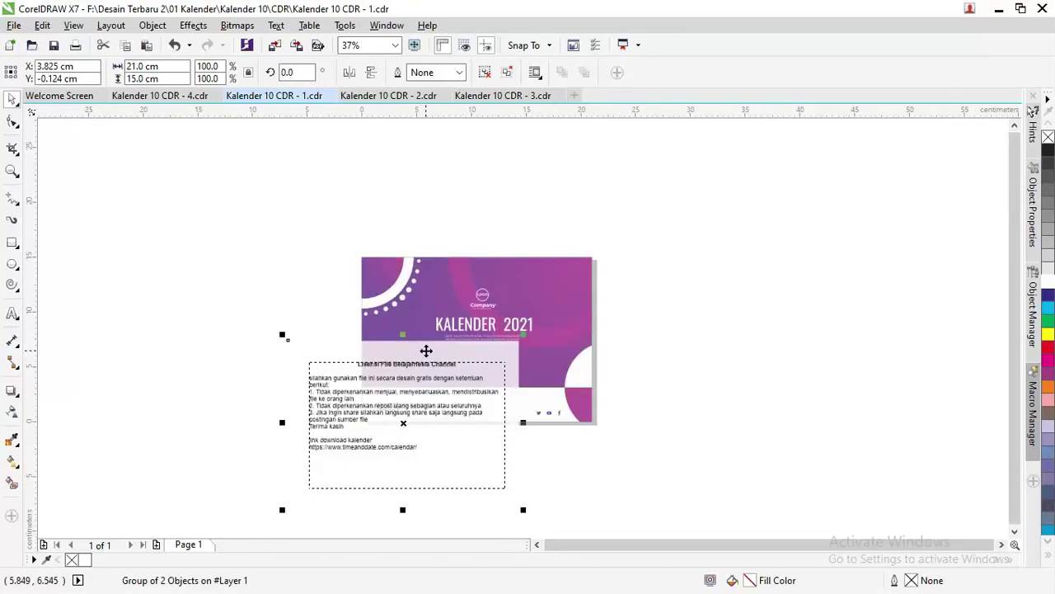
{"action": "key", "text": "Delete"}
{"action": "scroll", "coordinate": [502, 327], "scroll_direction": "up", "scroll_amount": 4}
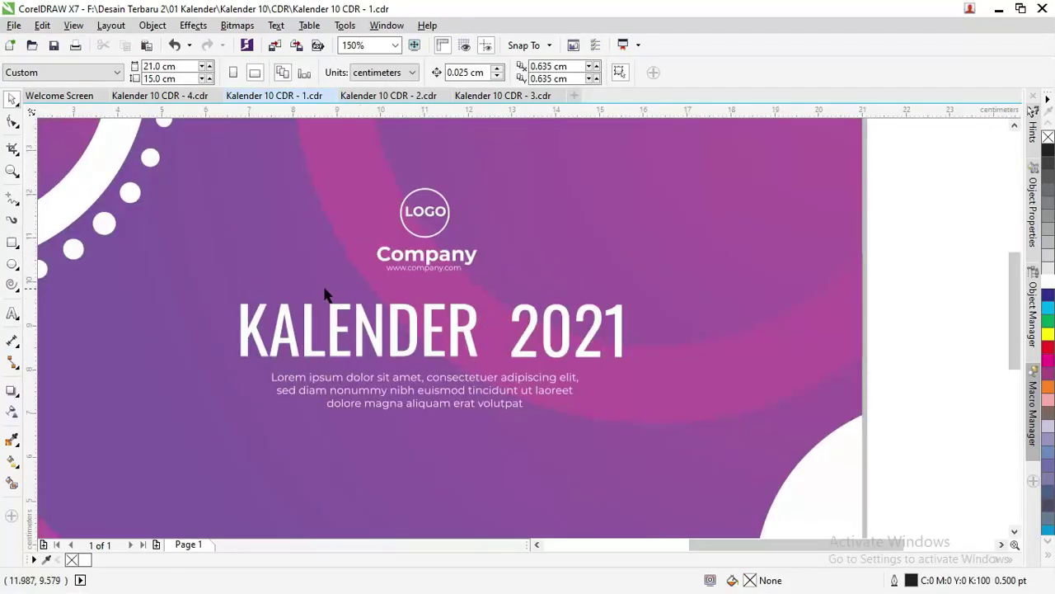
{"action": "scroll", "coordinate": [555, 324], "scroll_direction": "down", "scroll_amount": 2}
Ungroup the cover artwork, then fully ungroup the 2021 digits
{"action": "left_click", "coordinate": [579, 320]}
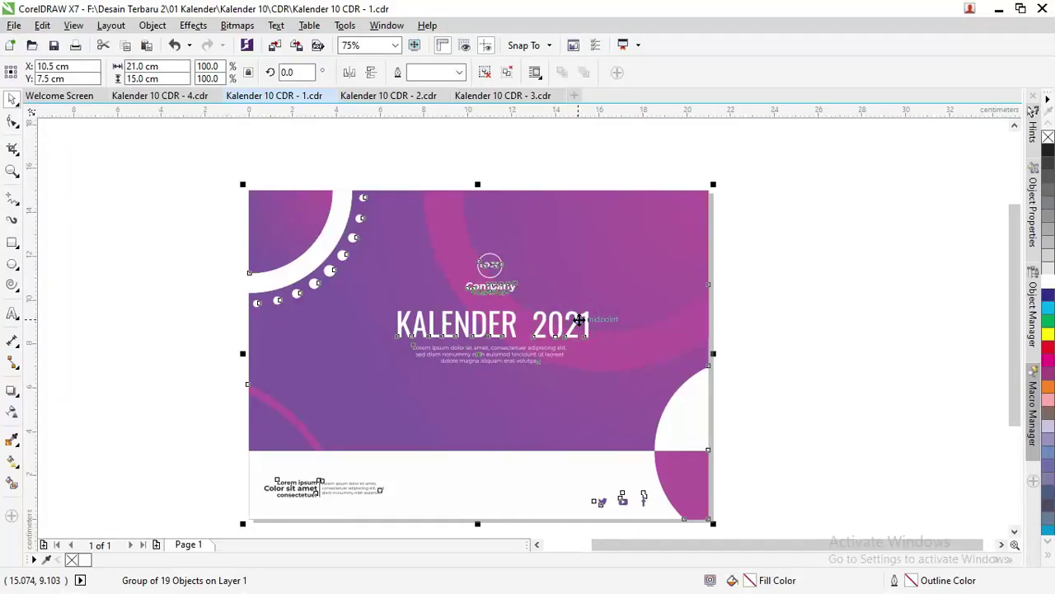
{"action": "right_click", "coordinate": [579, 320]}
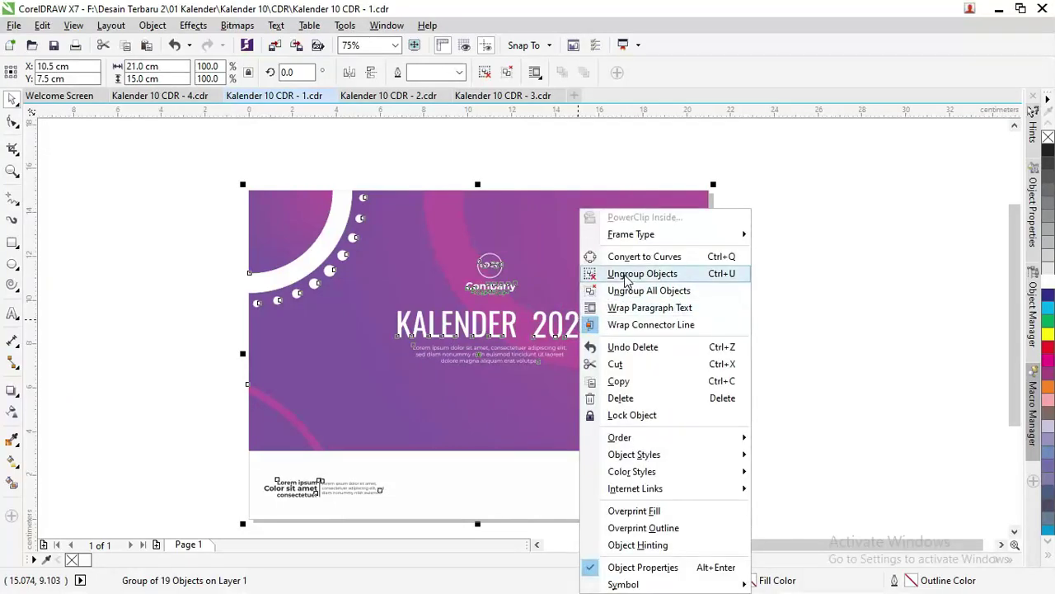
{"action": "left_click", "coordinate": [623, 273]}
{"action": "scroll", "coordinate": [579, 332], "scroll_direction": "up", "scroll_amount": 2}
{"action": "scroll", "coordinate": [627, 304], "scroll_direction": "up", "scroll_amount": 2}
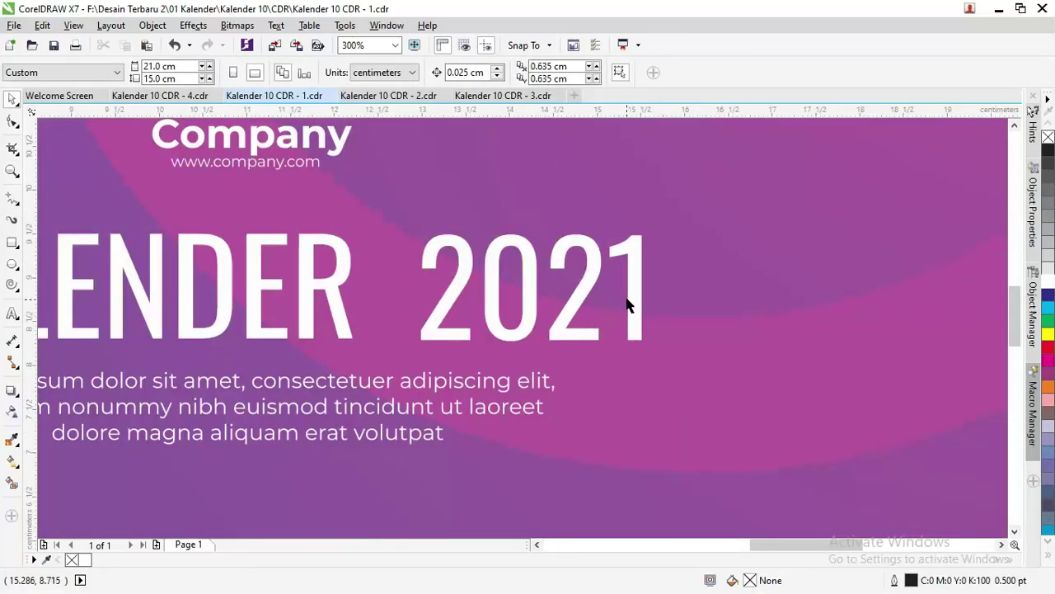
{"action": "left_click", "coordinate": [631, 294]}
{"action": "right_click", "coordinate": [633, 293]}
{"action": "left_click", "coordinate": [679, 288]}
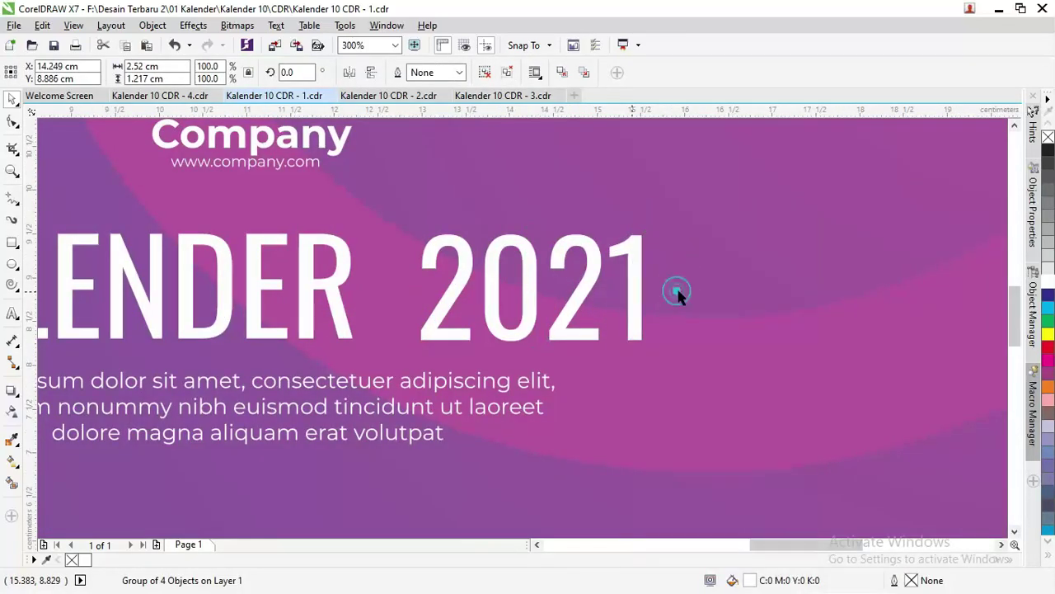
Replace the final 1 with a copy of the 2 so the title reads 2022
{"action": "left_click", "coordinate": [688, 243]}
{"action": "left_click", "coordinate": [641, 245]}
{"action": "key", "text": "Delete"}
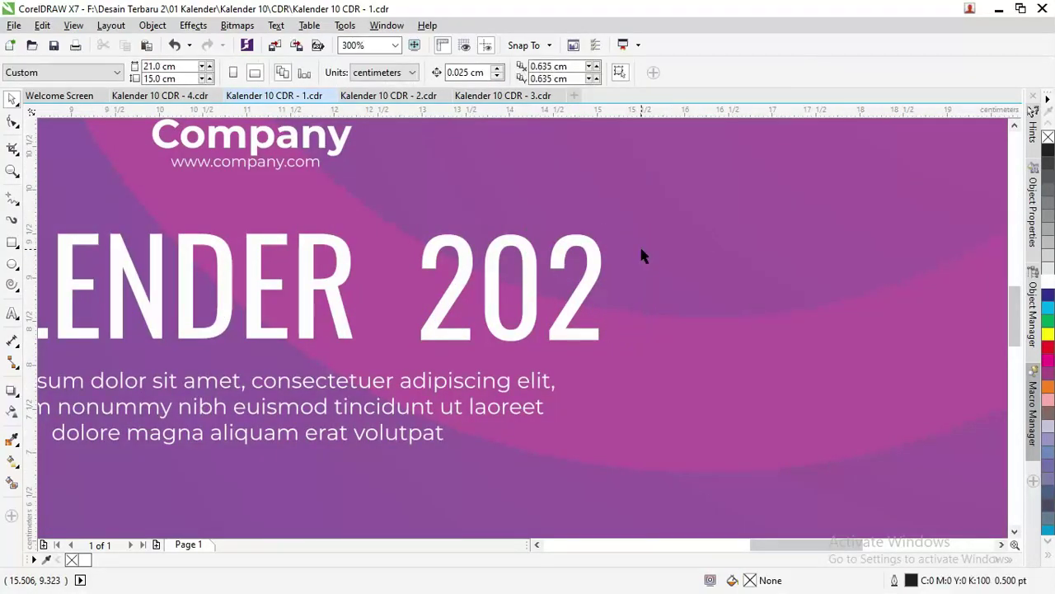
{"action": "left_click_drag", "start_coordinate": [589, 245], "coordinate": [648, 243]}
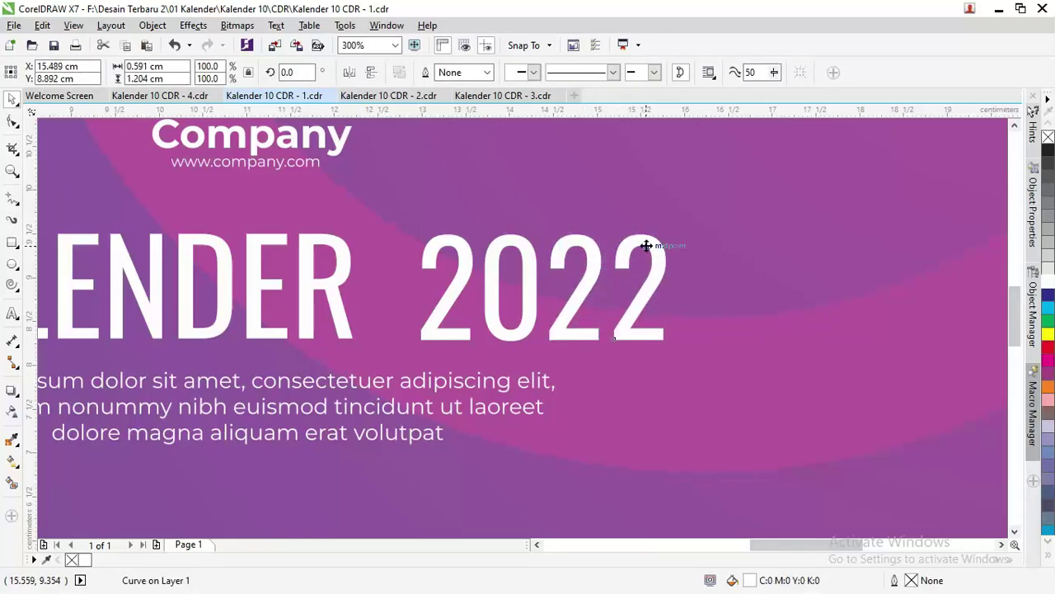
{"action": "scroll", "coordinate": [596, 282], "scroll_direction": "down", "scroll_amount": 1}
{"action": "scroll", "coordinate": [596, 283], "scroll_direction": "down", "scroll_amount": 3}
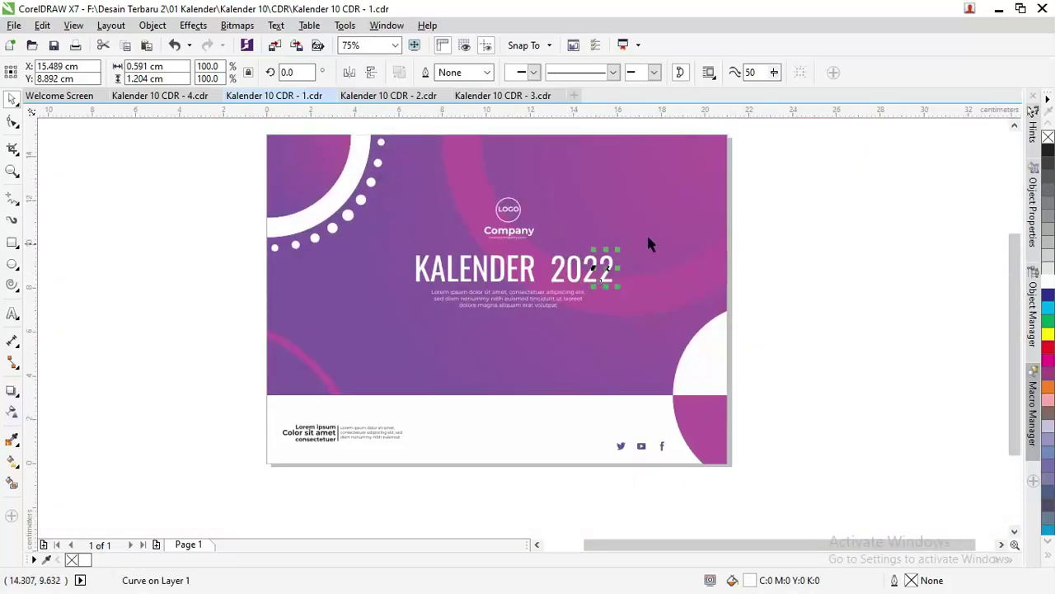
{"action": "left_click", "coordinate": [810, 241]}
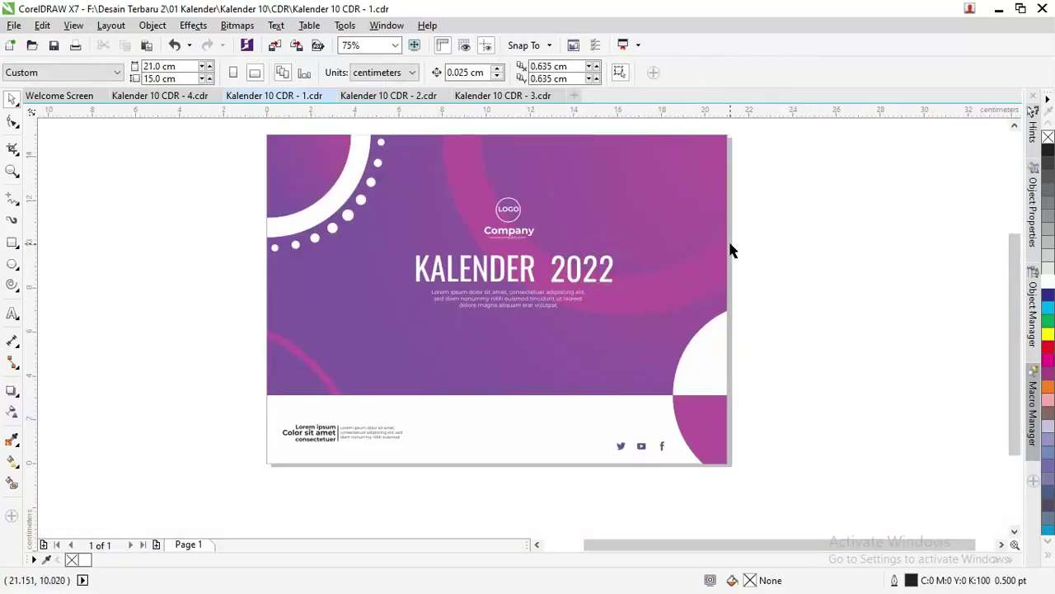
Return to the Kalender 10 CDR - 3.cdr page and select its licence text group
{"action": "left_click", "coordinate": [390, 96]}
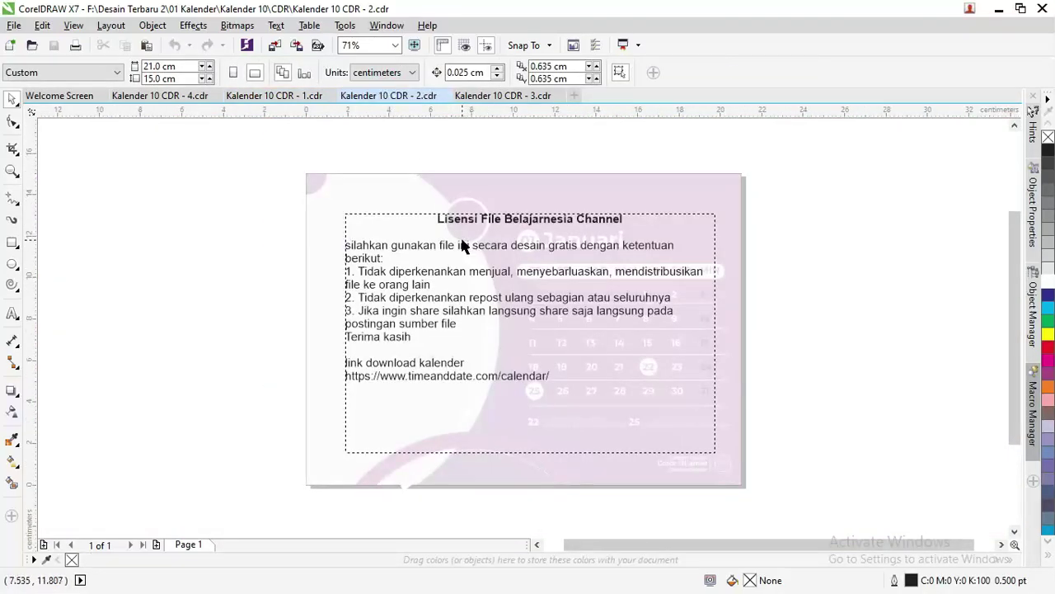
{"action": "left_click", "coordinate": [502, 95]}
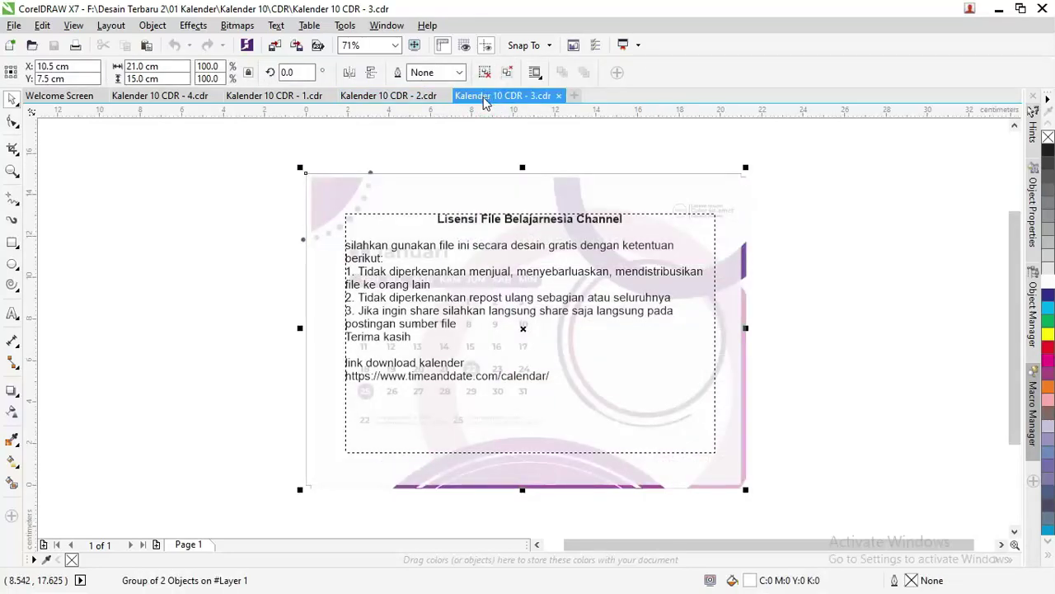
{"action": "left_click", "coordinate": [450, 282]}
Undo the accidental rotation and delete the license text overlay group
{"action": "left_click_drag", "start_coordinate": [299, 167], "coordinate": [320, 310]}
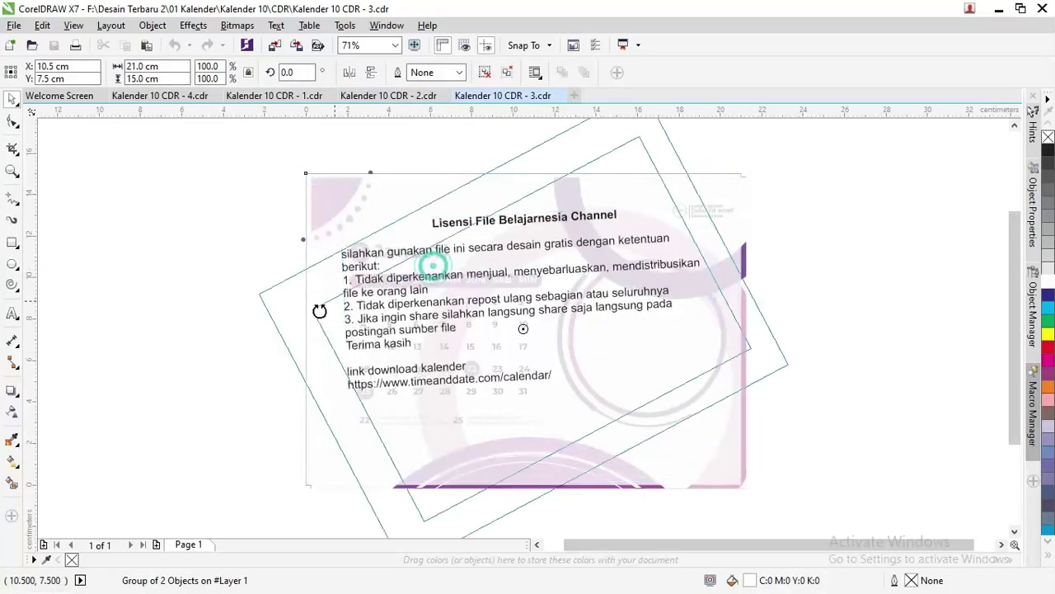
{"action": "key", "text": "ctrl+z"}
{"action": "scroll", "coordinate": [396, 300], "scroll_direction": "down", "scroll_amount": 2}
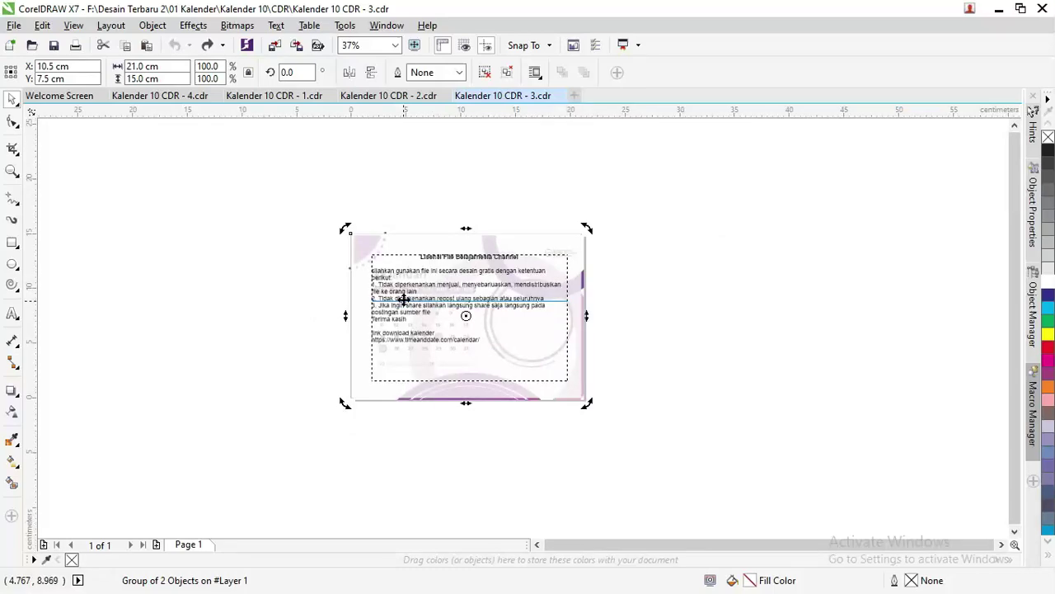
{"action": "key", "text": "Delete"}
{"action": "scroll", "coordinate": [451, 306], "scroll_direction": "up", "scroll_amount": 4}
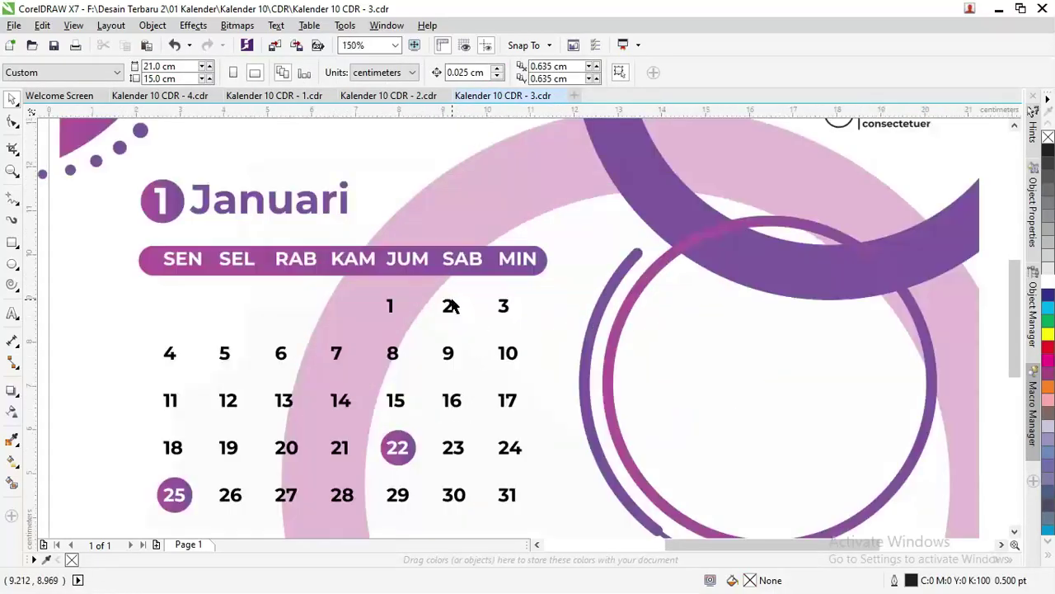
Ungroup the whole calendar design group, then ungroup its date-number group
{"action": "left_click", "coordinate": [449, 313]}
{"action": "scroll", "coordinate": [449, 310], "scroll_direction": "down", "scroll_amount": 2}
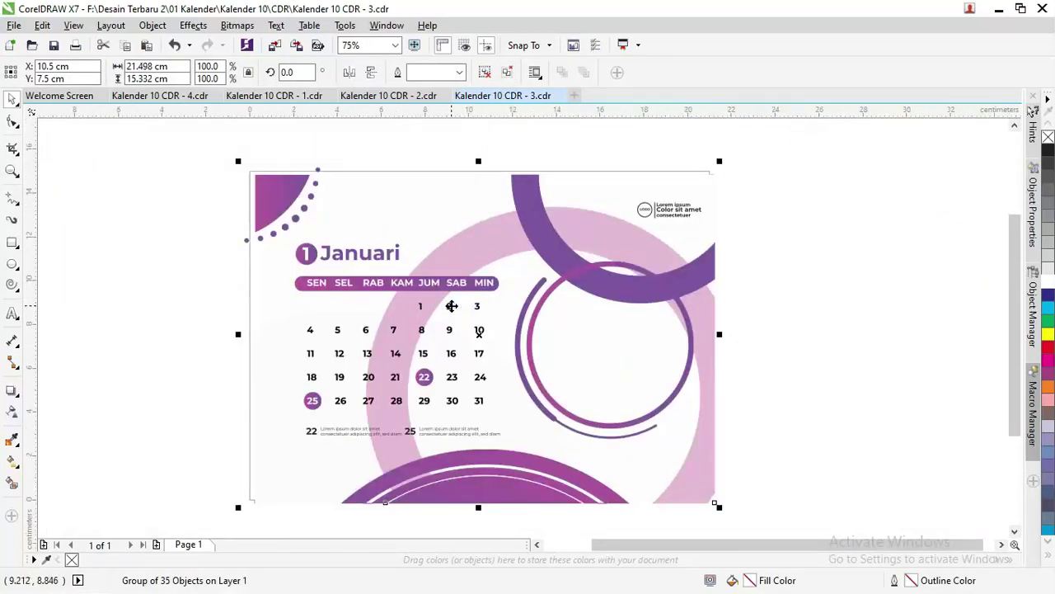
{"action": "right_click", "coordinate": [451, 303]}
{"action": "key", "text": "ctrl+u"}
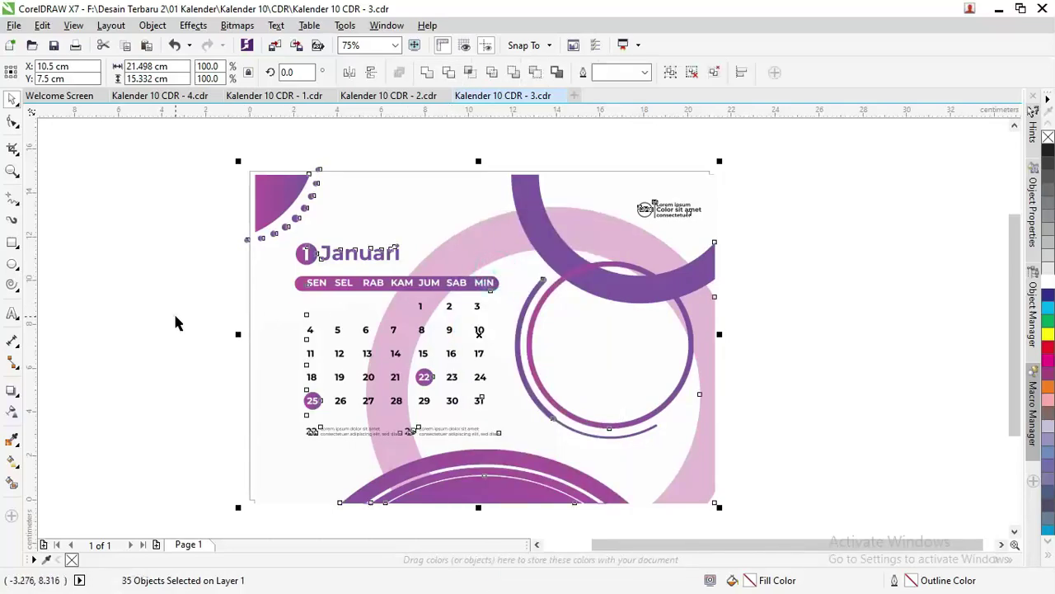
{"action": "left_click", "coordinate": [175, 317]}
{"action": "left_click", "coordinate": [309, 330]}
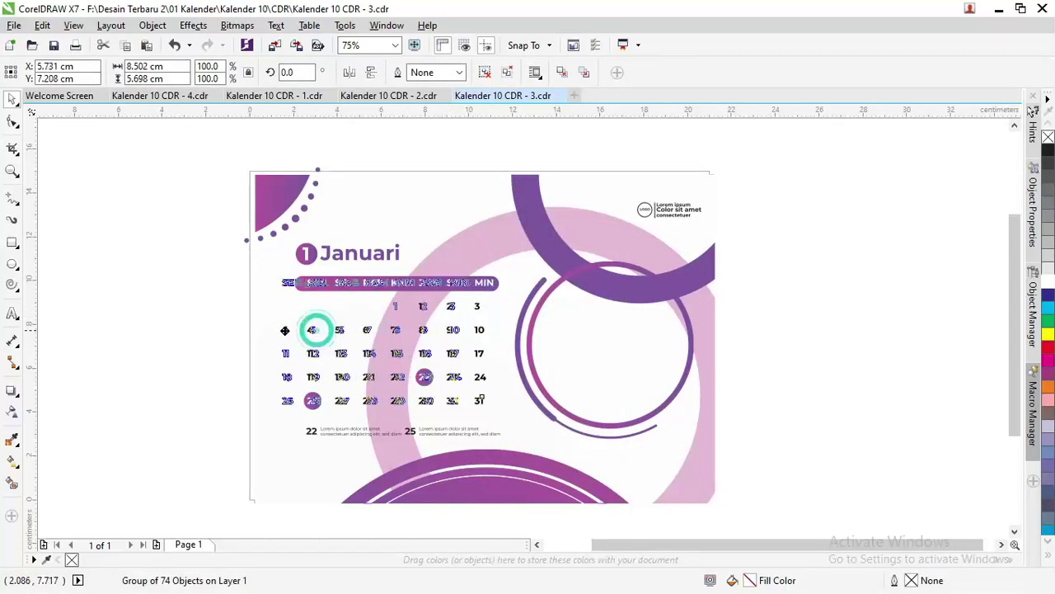
{"action": "right_click", "coordinate": [311, 331]}
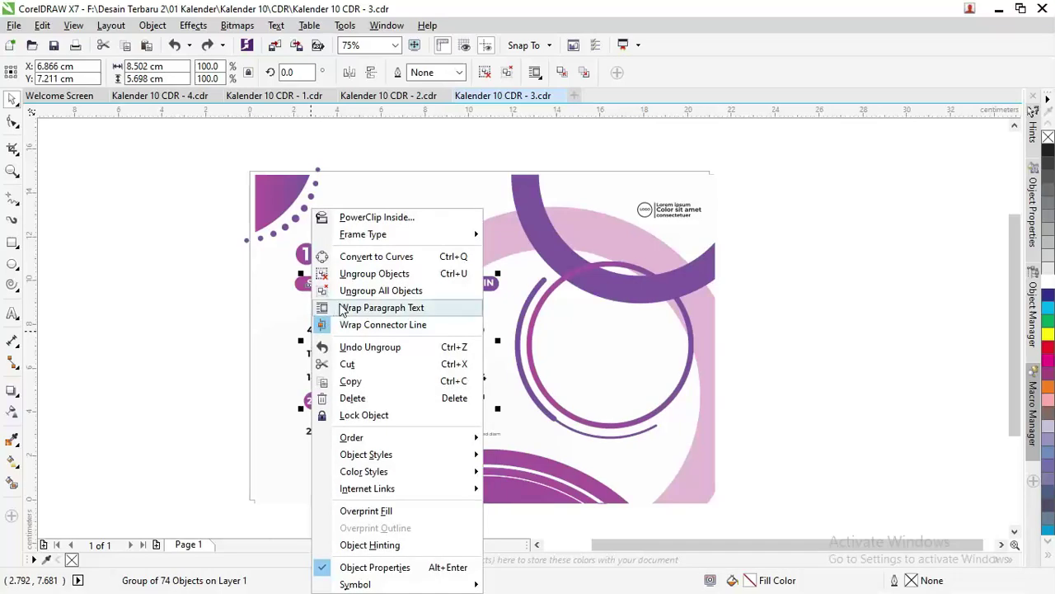
{"action": "left_click", "coordinate": [367, 271]}
{"action": "left_click", "coordinate": [178, 295]}
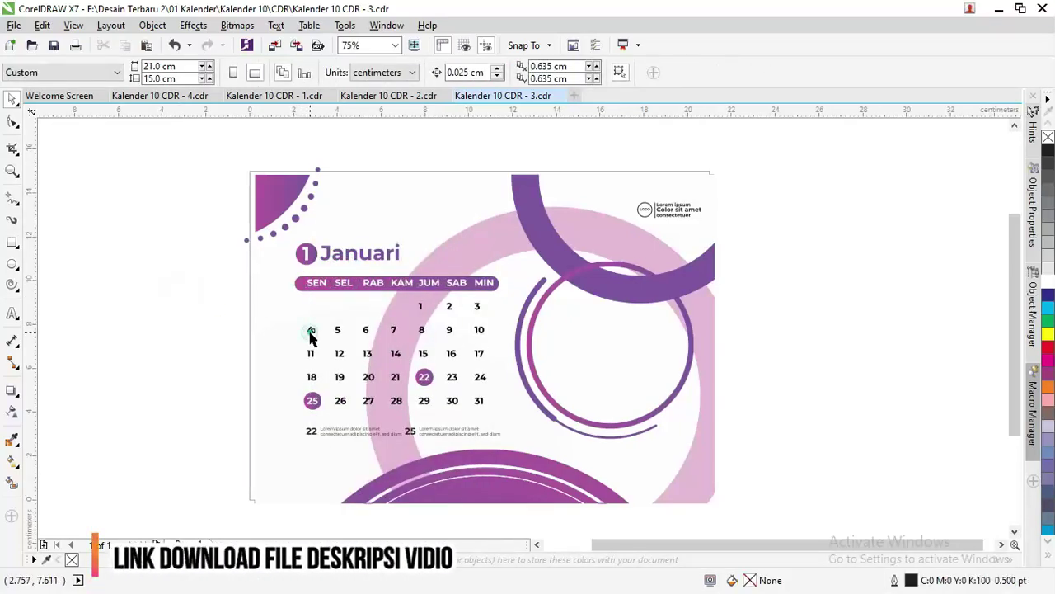
{"action": "left_click", "coordinate": [311, 334]}
Delete the grid's date numbers, keeping the two purple highlight circles
{"action": "left_click_drag", "start_coordinate": [185, 313], "coordinate": [488, 412]}
{"action": "scroll", "coordinate": [452, 398], "scroll_direction": "up", "scroll_amount": 3}
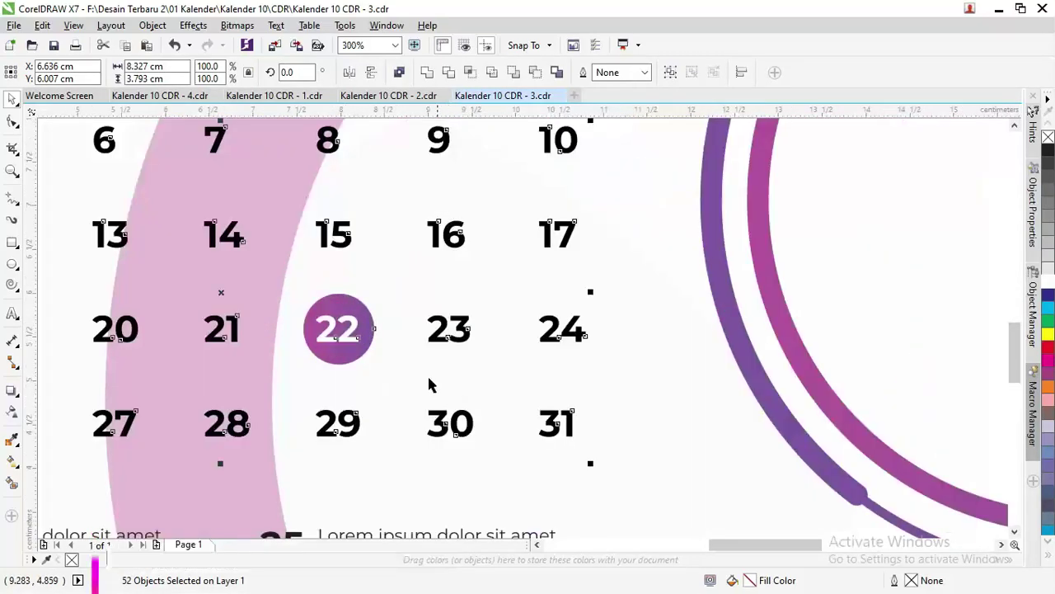
{"action": "left_click", "coordinate": [366, 302], "text": "shift"}
{"action": "scroll", "coordinate": [403, 337], "scroll_direction": "down", "scroll_amount": 3}
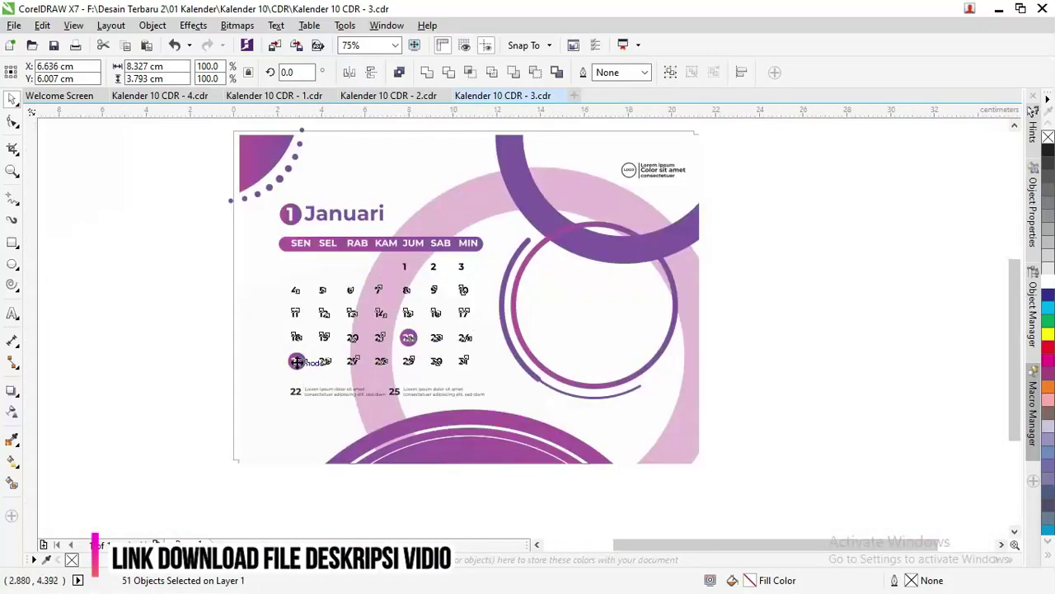
{"action": "scroll", "coordinate": [298, 362], "scroll_direction": "up", "scroll_amount": 1}
{"action": "scroll", "coordinate": [300, 358], "scroll_direction": "up", "scroll_amount": 2}
{"action": "scroll", "coordinate": [300, 358], "scroll_direction": "up", "scroll_amount": 2}
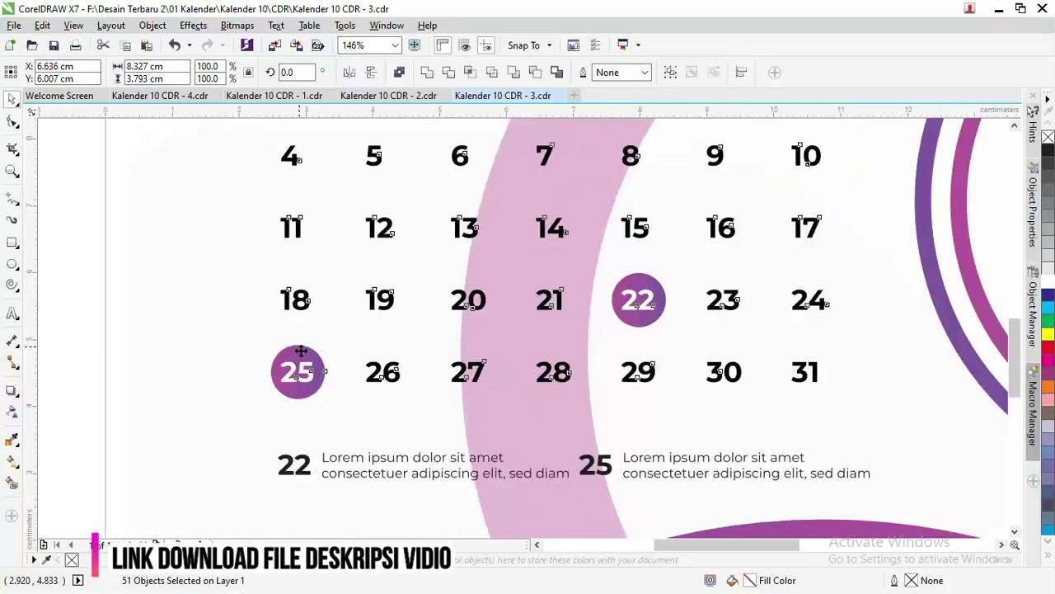
{"action": "scroll", "coordinate": [302, 360], "scroll_direction": "up", "scroll_amount": 2}
{"action": "left_click", "coordinate": [289, 294], "text": "shift"}
{"action": "scroll", "coordinate": [300, 316], "scroll_direction": "down", "scroll_amount": 2}
{"action": "scroll", "coordinate": [301, 316], "scroll_direction": "down", "scroll_amount": 1}
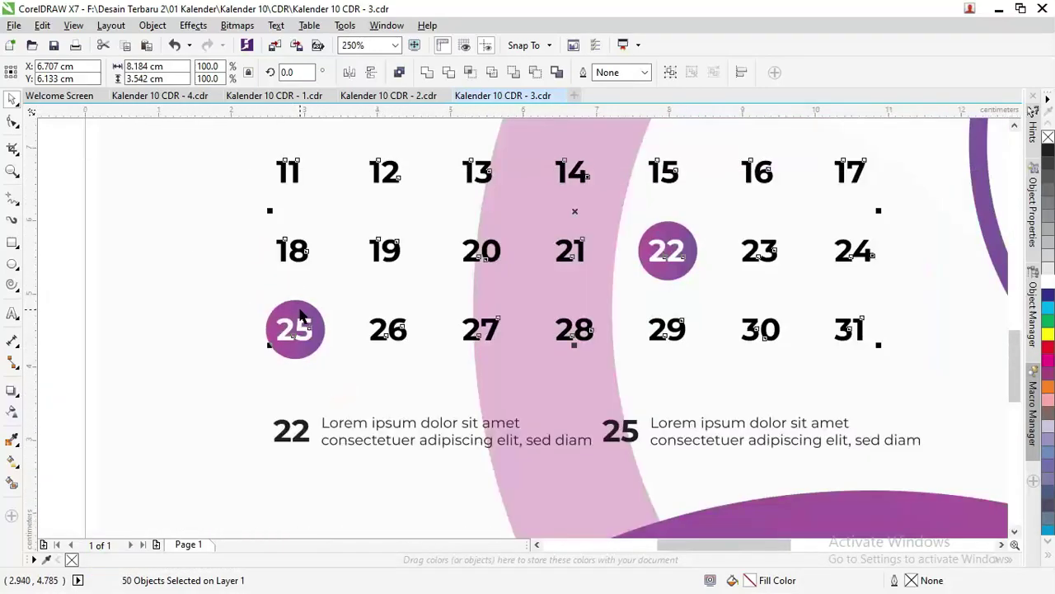
{"action": "key", "text": "Delete"}
Delete the leftover dates 1, 2 and 3 from the top row
{"action": "scroll", "coordinate": [299, 304], "scroll_direction": "down", "scroll_amount": 1}
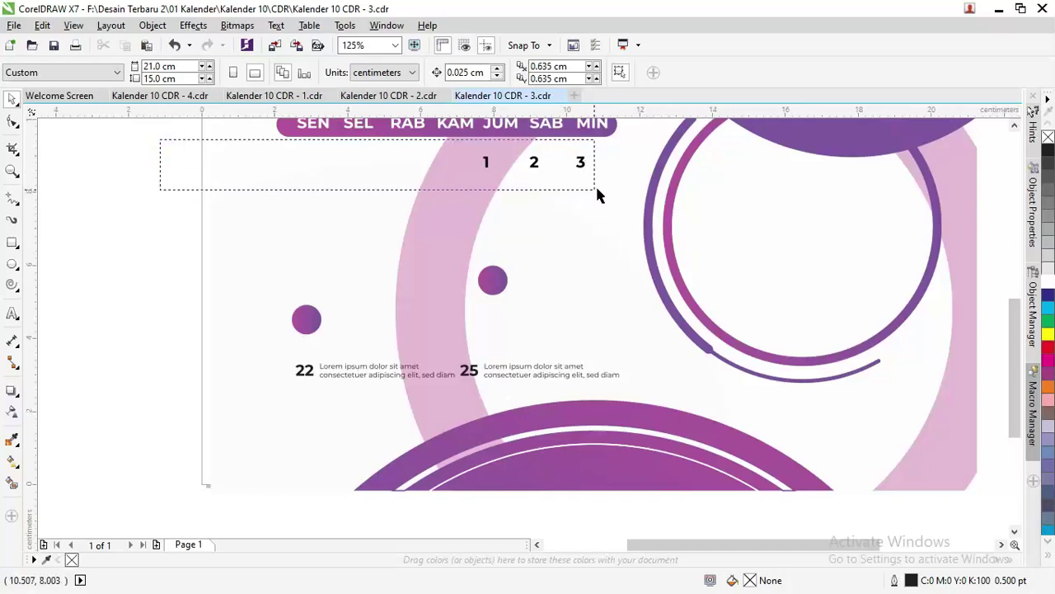
{"action": "left_click_drag", "start_coordinate": [236, 173], "coordinate": [606, 186]}
{"action": "key", "text": "Delete"}
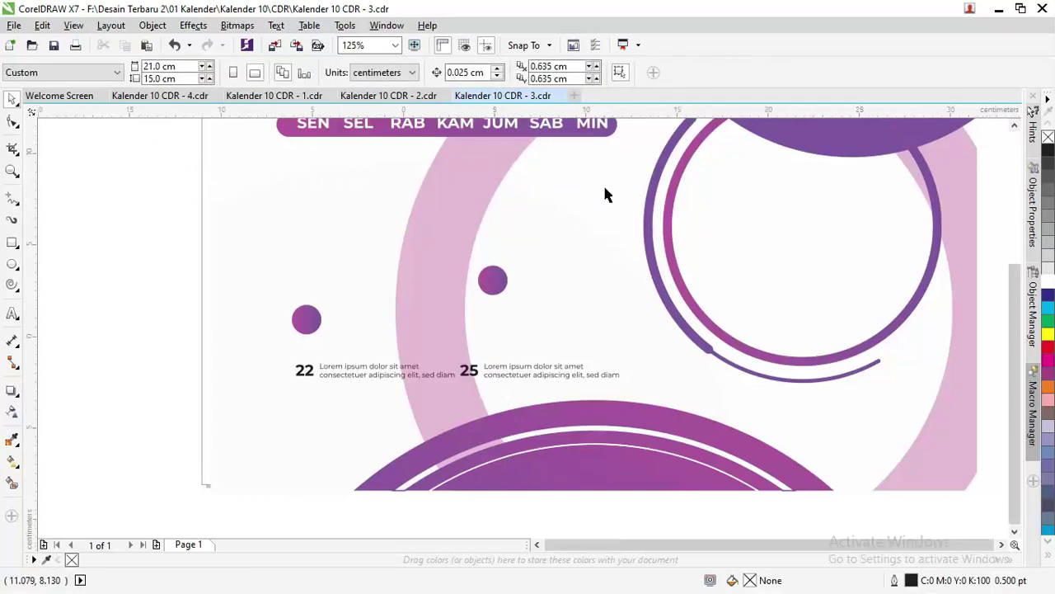
{"action": "scroll", "coordinate": [606, 193], "scroll_direction": "down", "scroll_amount": 1}
{"action": "left_click_drag", "start_coordinate": [1016, 330], "coordinate": [1017, 298]}
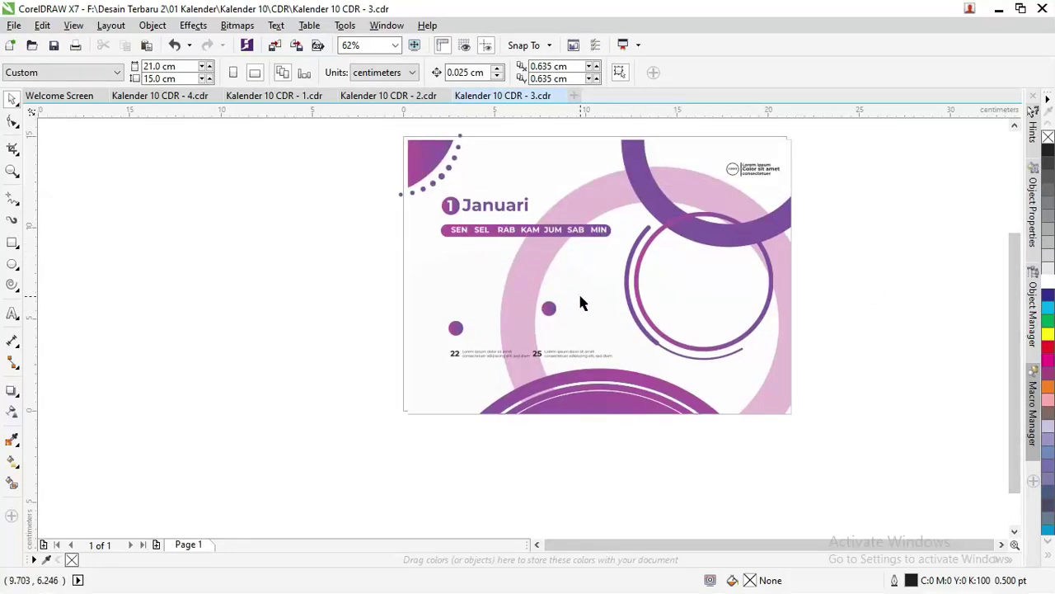
{"action": "key", "text": "alt+Tab"}
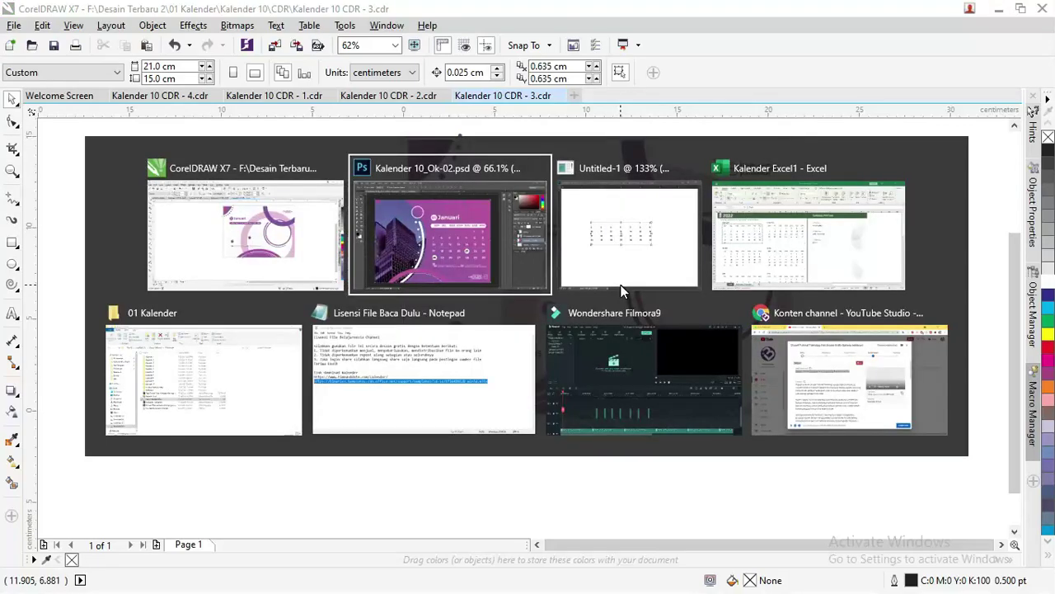
Open the Wallpaper folder and carry its first building photo over to CorelDRAW
{"action": "key", "text": "Tab"}
{"action": "key", "text": "Tab"}
{"action": "key", "text": "Tab"}
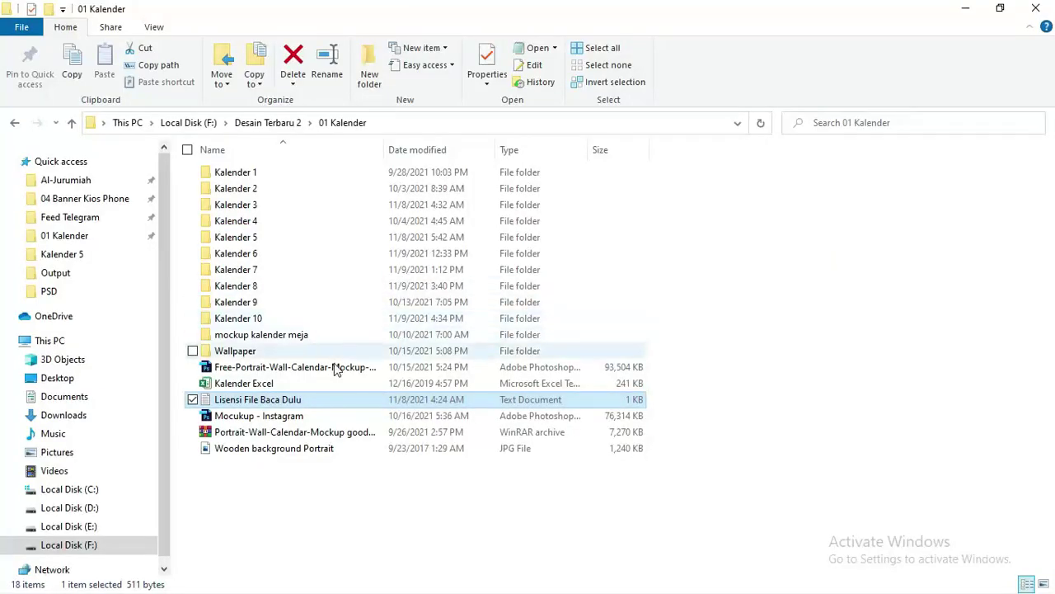
{"action": "left_click", "coordinate": [245, 353]}
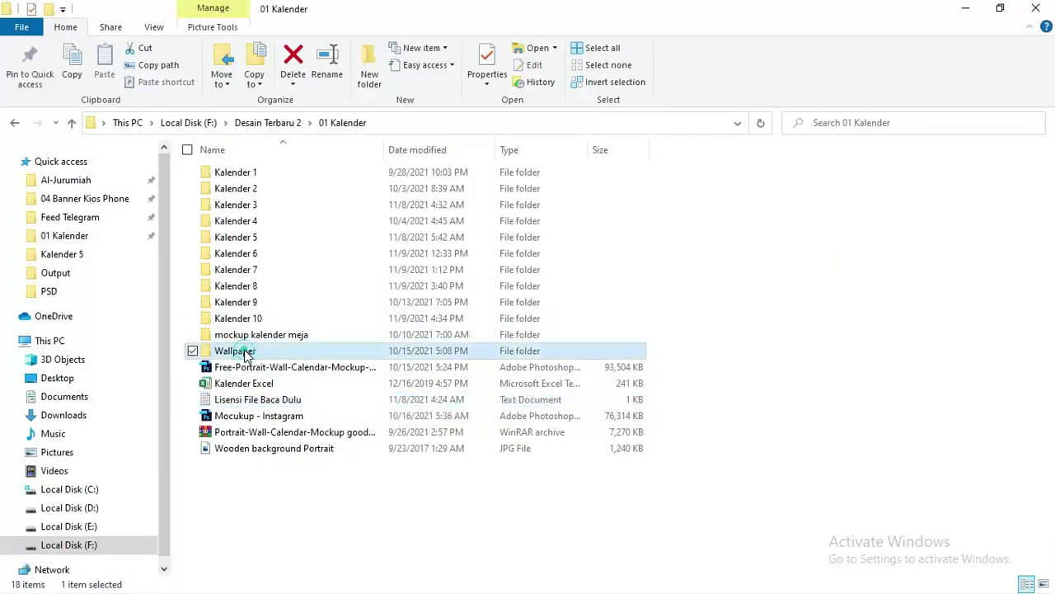
{"action": "double_click", "coordinate": [244, 353]}
{"action": "left_click_drag", "start_coordinate": [223, 231], "coordinate": [305, 373]}
{"action": "key", "text": "alt+Tab"}
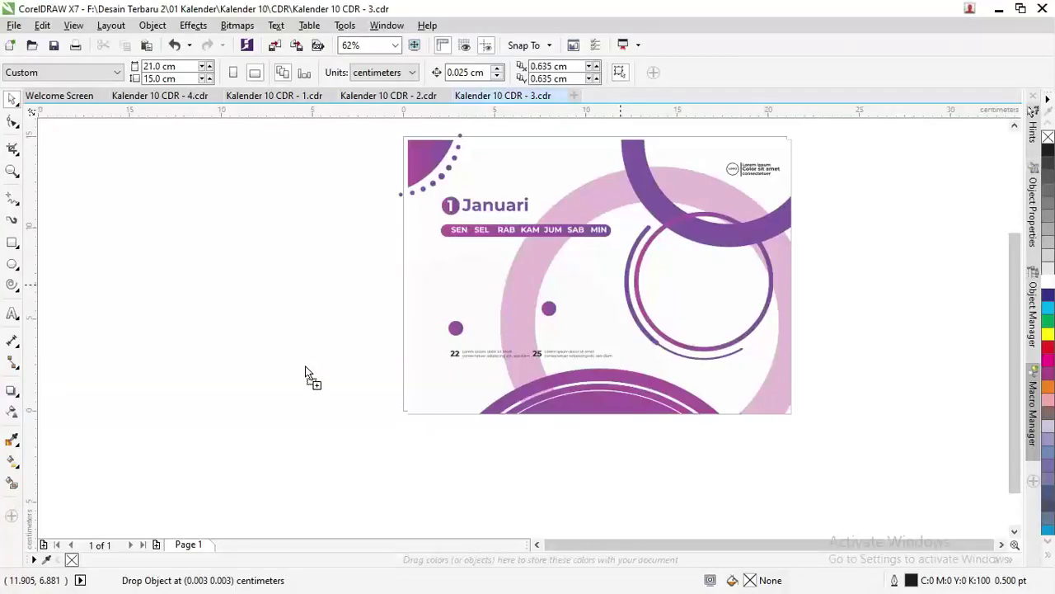
Drop the building photo into the calendar document and scale it to 10%
{"action": "left_click_drag", "start_coordinate": [331, 306], "coordinate": [331, 306]}
{"action": "scroll", "coordinate": [330, 305], "scroll_direction": "down", "scroll_amount": 2}
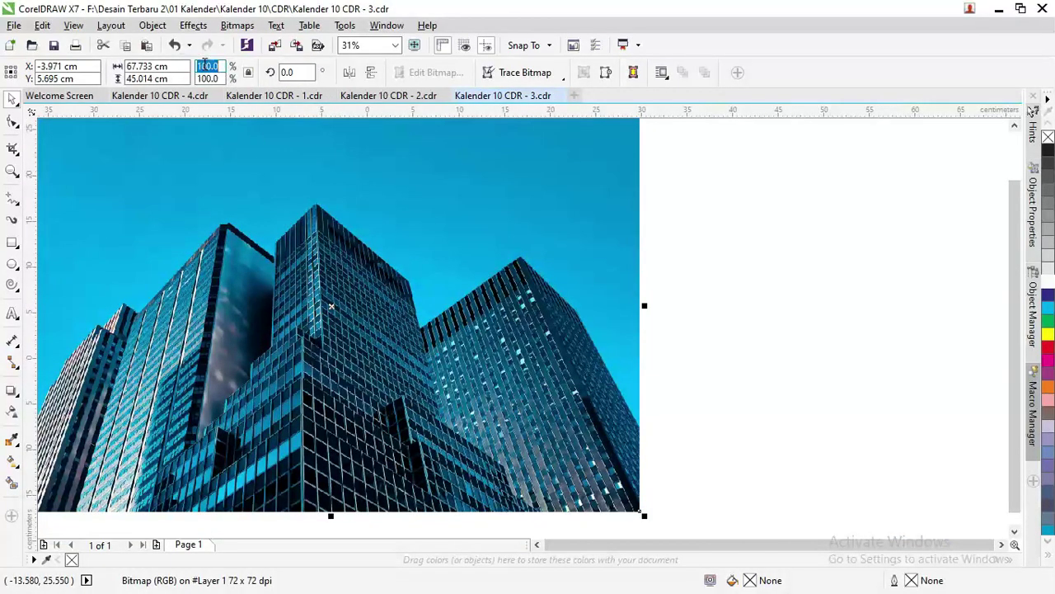
{"action": "type", "text": "10"}
{"action": "key", "text": "Return"}
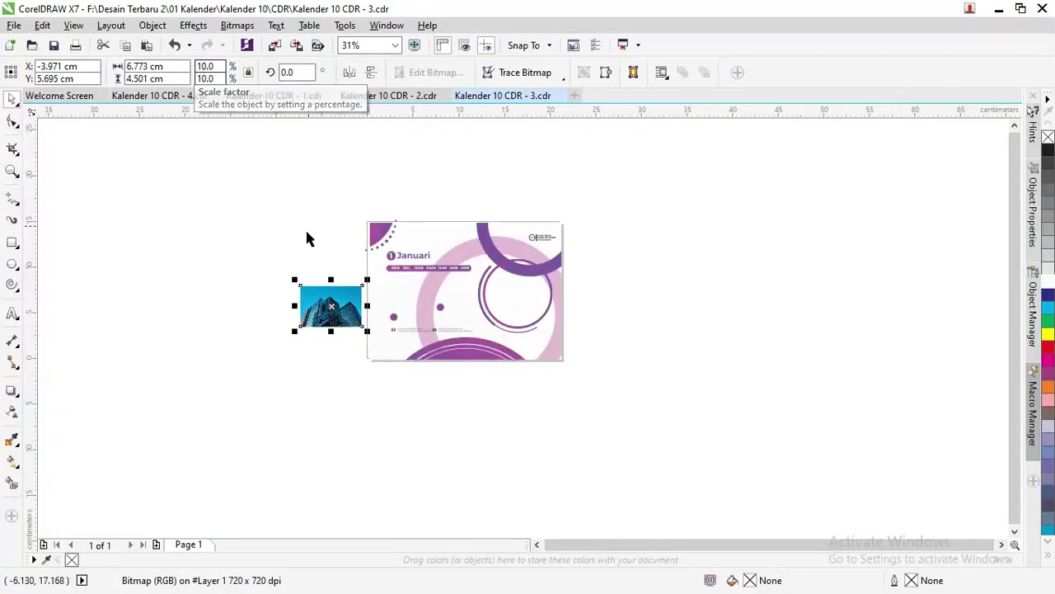
Park the photo right of the calendar page and select the purple ring curve
{"action": "left_click_drag", "start_coordinate": [649, 301], "coordinate": [650, 304]}
{"action": "scroll", "coordinate": [568, 297], "scroll_direction": "up", "scroll_amount": 2}
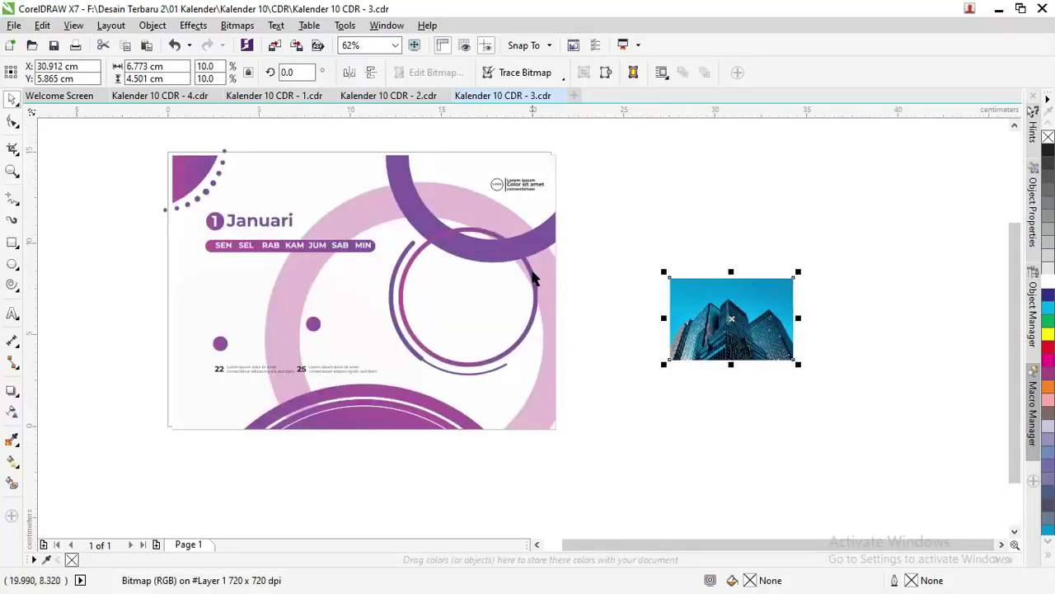
{"action": "left_click", "coordinate": [533, 279]}
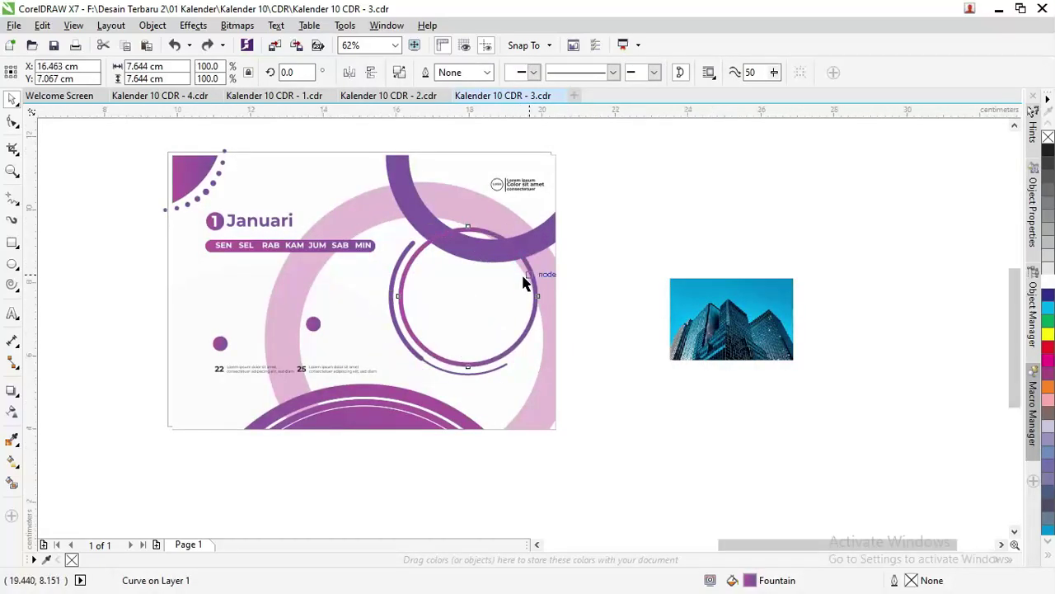
{"action": "scroll", "coordinate": [522, 283], "scroll_direction": "up", "scroll_amount": 2}
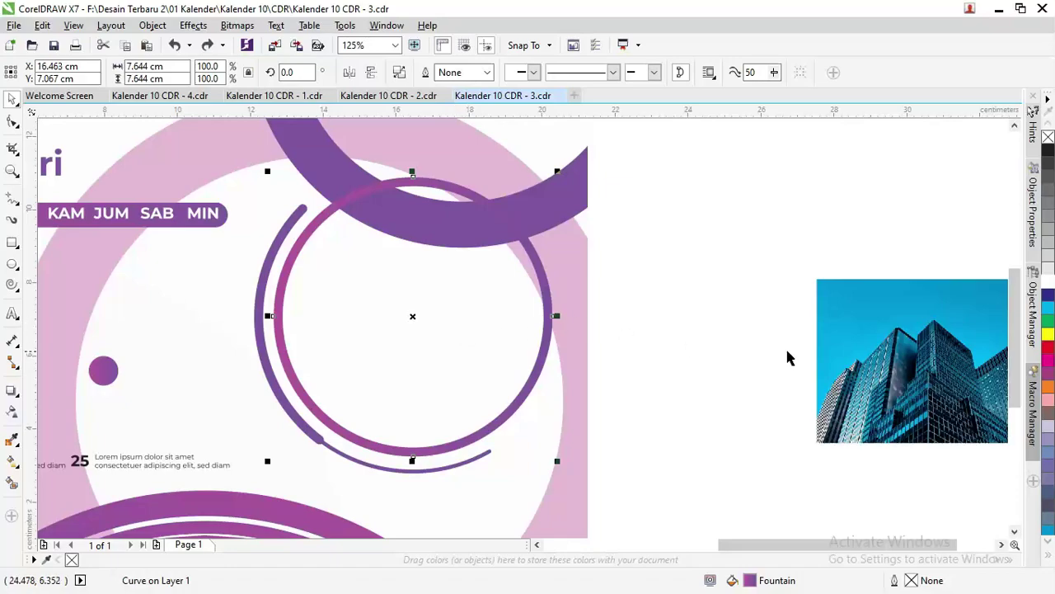
{"action": "left_click_drag", "start_coordinate": [863, 336], "coordinate": [666, 328]}
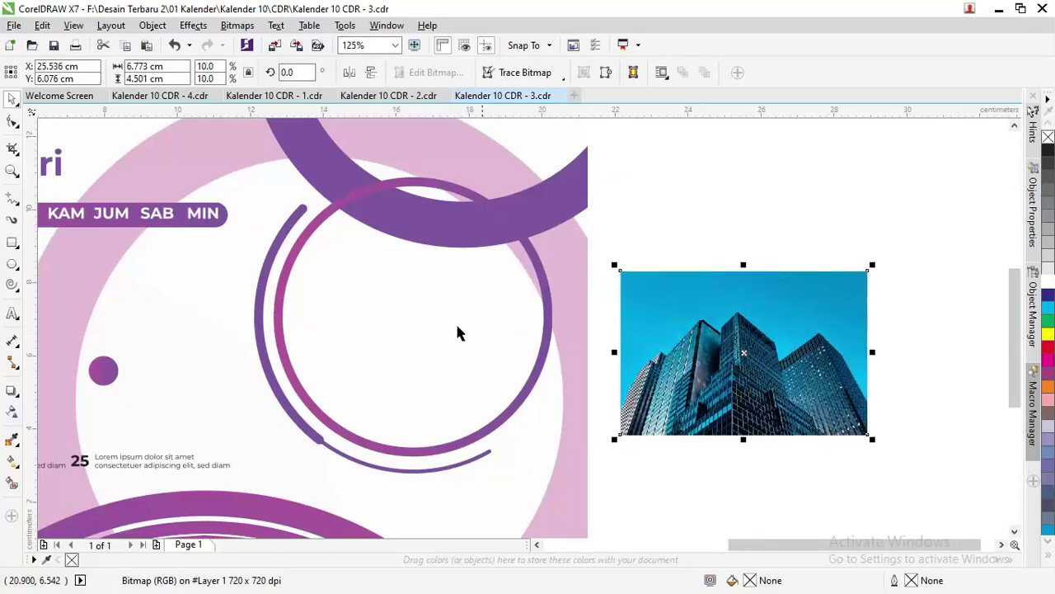
{"action": "left_click", "coordinate": [416, 320]}
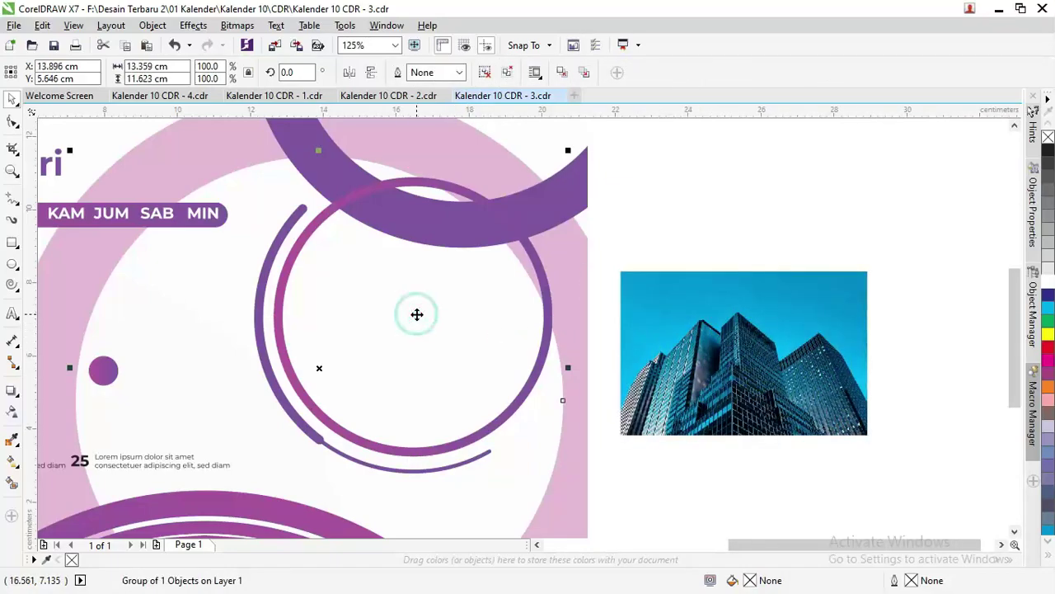
{"action": "left_click", "coordinate": [543, 272]}
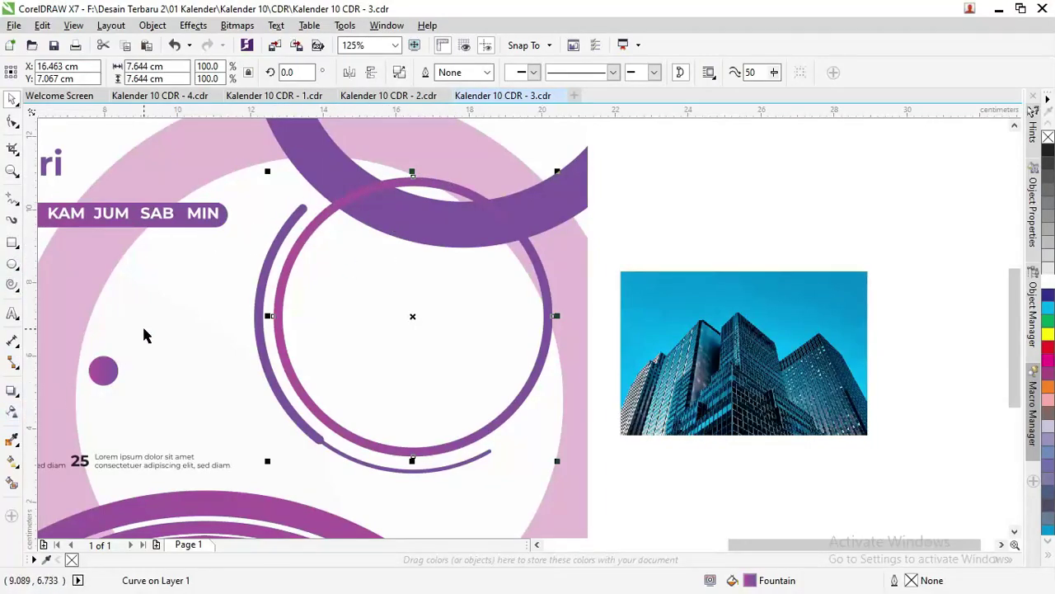
Try shifting the ring curve left, then undo it back into place
{"action": "key", "text": "F10"}
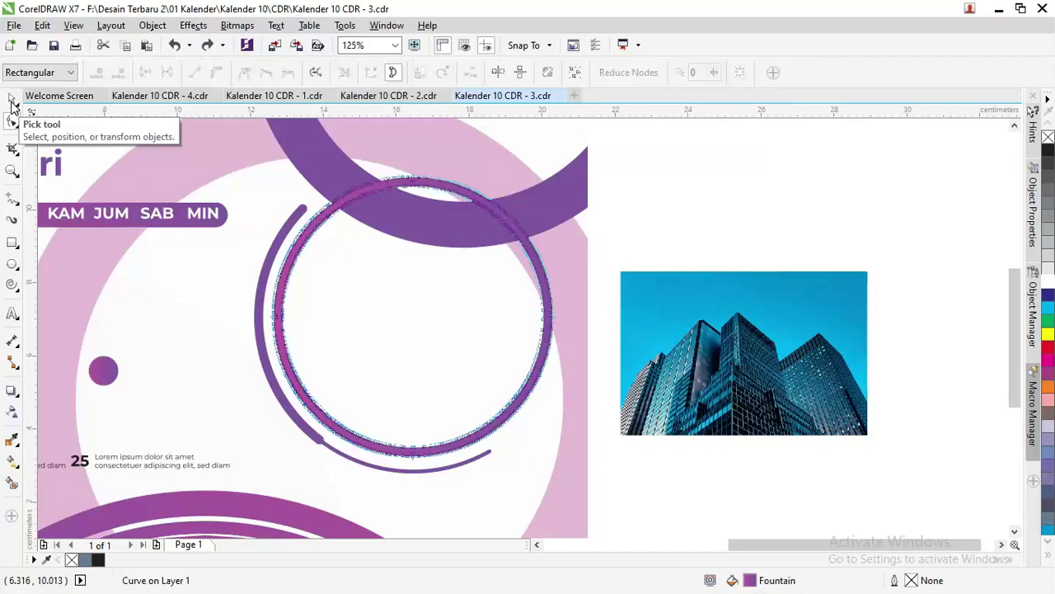
{"action": "left_click", "coordinate": [12, 264]}
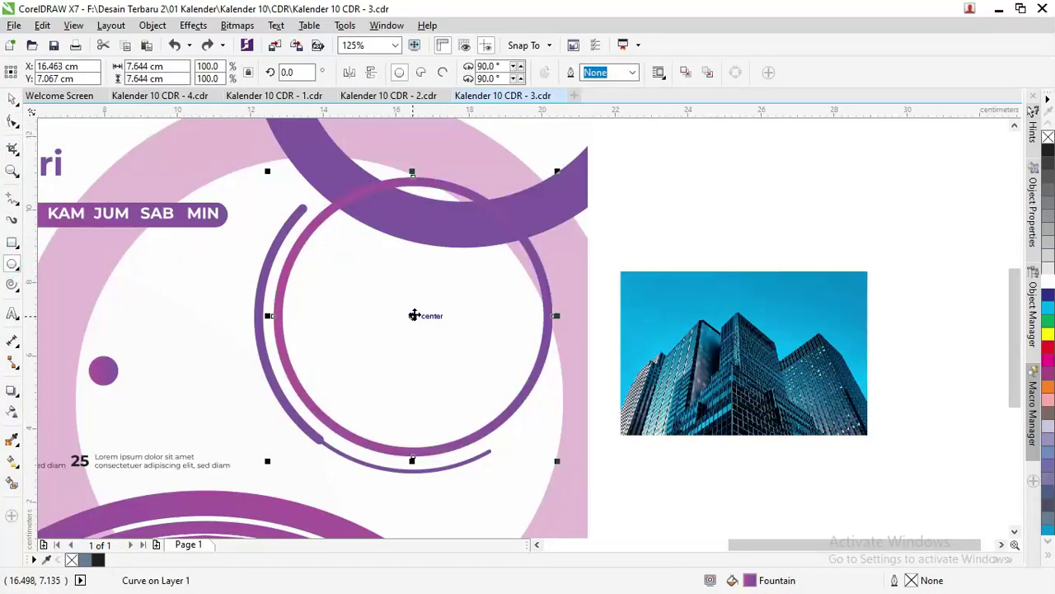
{"action": "left_click_drag", "start_coordinate": [415, 314], "coordinate": [377, 315]}
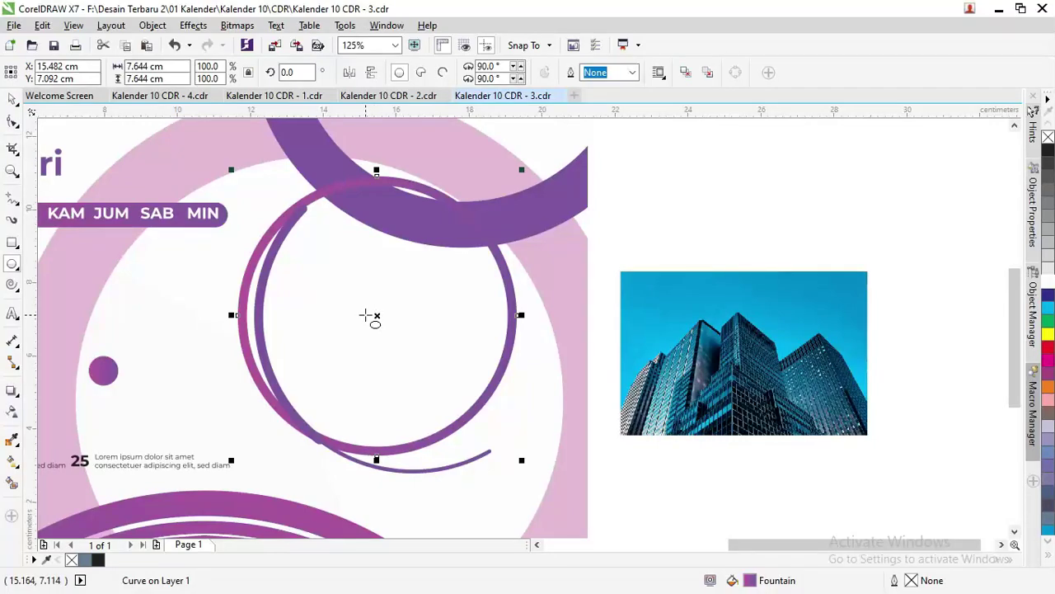
{"action": "key", "text": "ctrl+z"}
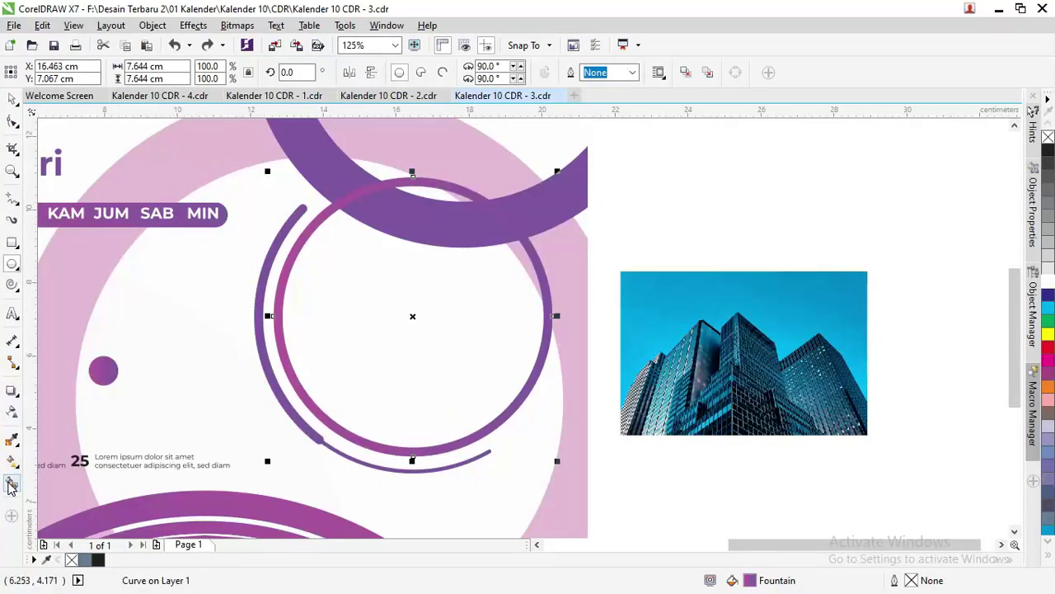
Smart Fill the area inside the purple ring and the small slivers at its top
{"action": "left_click", "coordinate": [11, 485]}
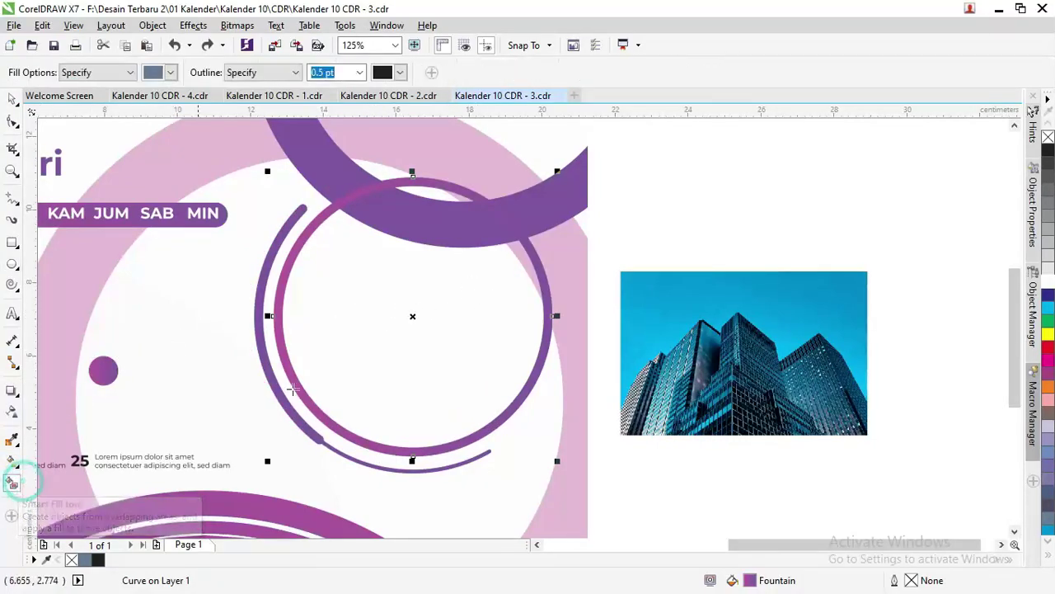
{"action": "left_click", "coordinate": [404, 298]}
{"action": "scroll", "coordinate": [483, 278], "scroll_direction": "up", "scroll_amount": 3}
{"action": "left_click", "coordinate": [555, 201]}
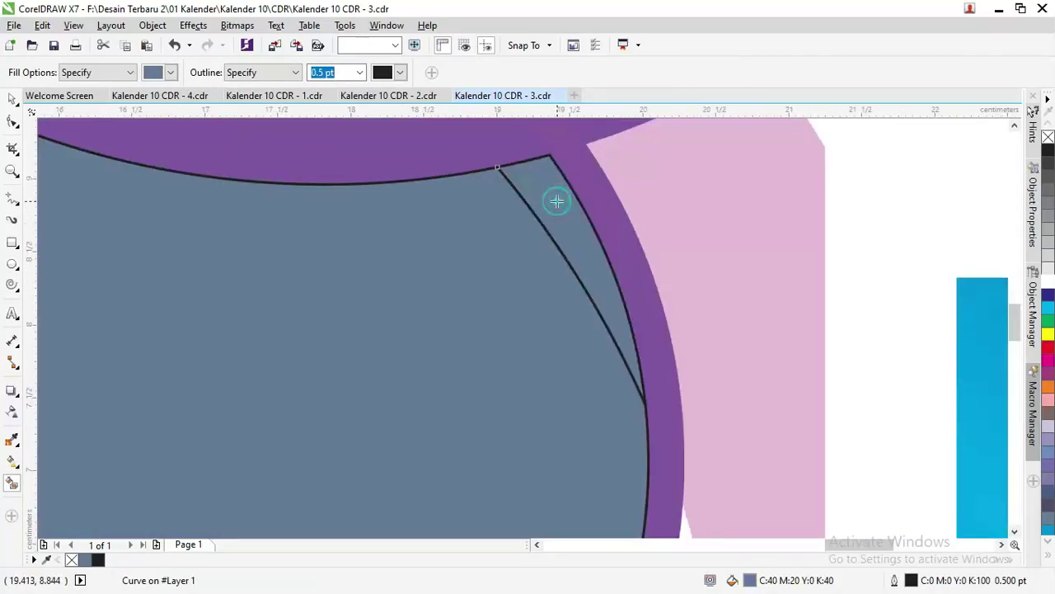
{"action": "scroll", "coordinate": [528, 209], "scroll_direction": "down", "scroll_amount": 1}
{"action": "left_click", "coordinate": [470, 177]}
{"action": "scroll", "coordinate": [471, 176], "scroll_direction": "down", "scroll_amount": 2}
{"action": "left_click", "coordinate": [443, 137]}
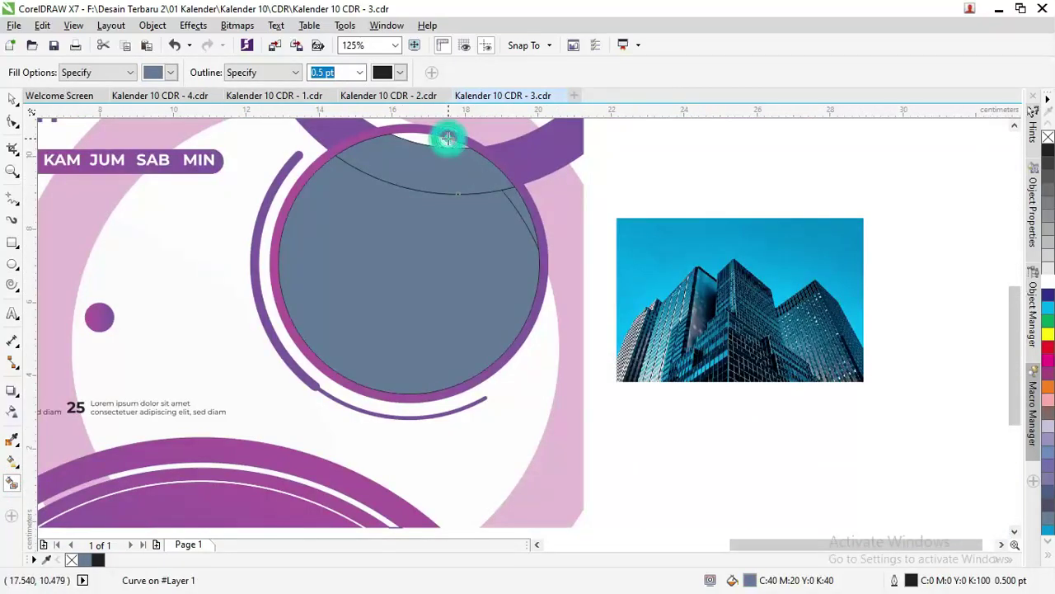
{"action": "left_click", "coordinate": [435, 141]}
{"action": "scroll", "coordinate": [436, 140], "scroll_direction": "up", "scroll_amount": 2}
{"action": "left_click", "coordinate": [455, 146]}
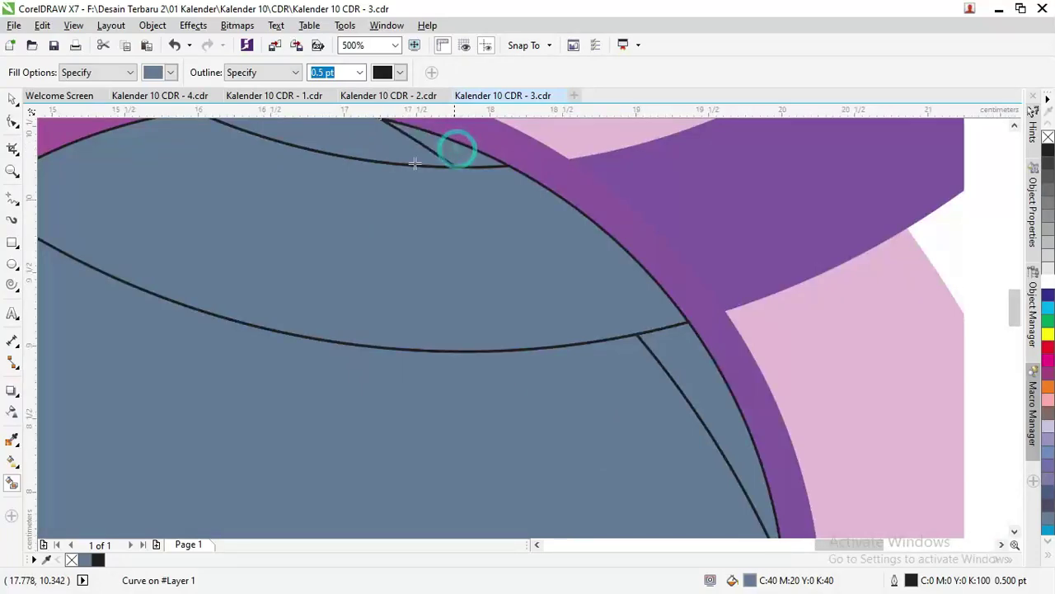
Select all the filled pieces and weld them into one grey-blue circle
{"action": "left_click", "coordinate": [11, 99]}
{"action": "left_click", "coordinate": [345, 146], "text": "shift"}
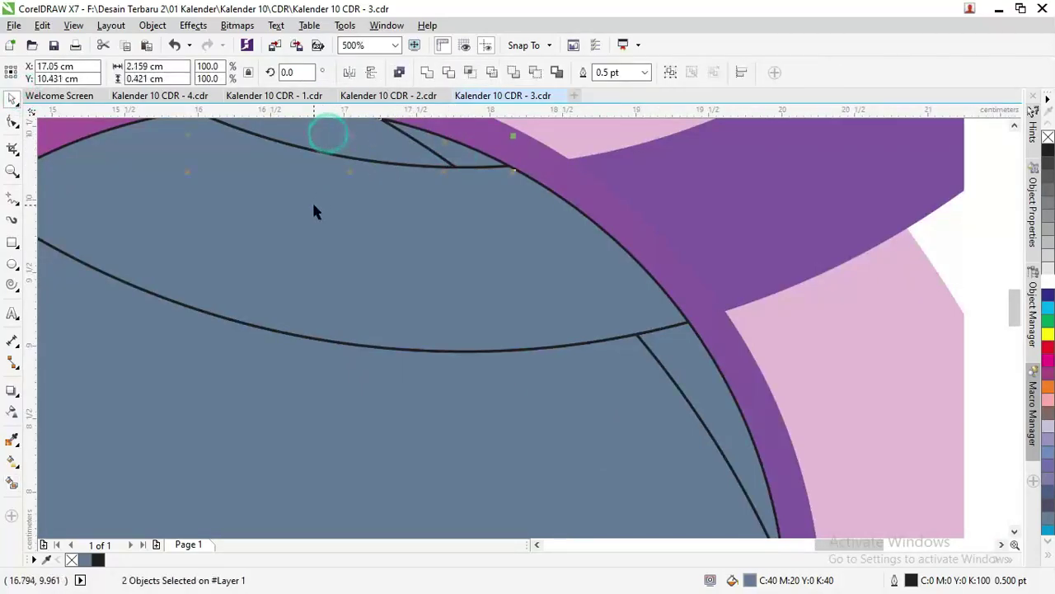
{"action": "left_click", "coordinate": [315, 209], "text": "shift"}
{"action": "left_click", "coordinate": [692, 388], "text": "shift"}
{"action": "left_click", "coordinate": [618, 431], "text": "shift"}
{"action": "scroll", "coordinate": [618, 431], "scroll_direction": "down", "scroll_amount": 2}
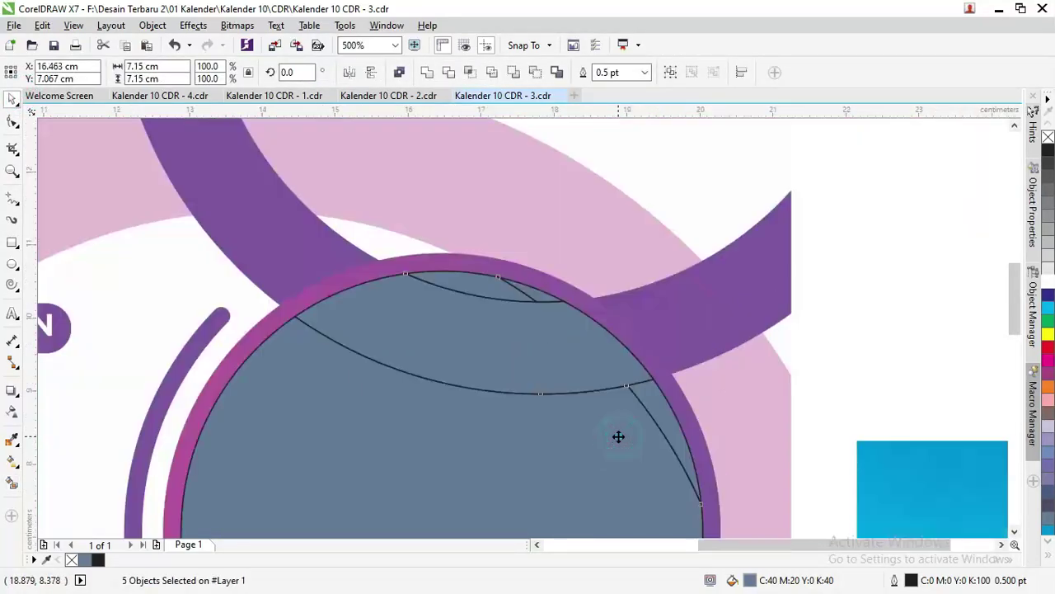
{"action": "scroll", "coordinate": [618, 437], "scroll_direction": "down", "scroll_amount": 2}
{"action": "scroll", "coordinate": [604, 453], "scroll_direction": "up", "scroll_amount": 2}
{"action": "left_click", "coordinate": [604, 454]}
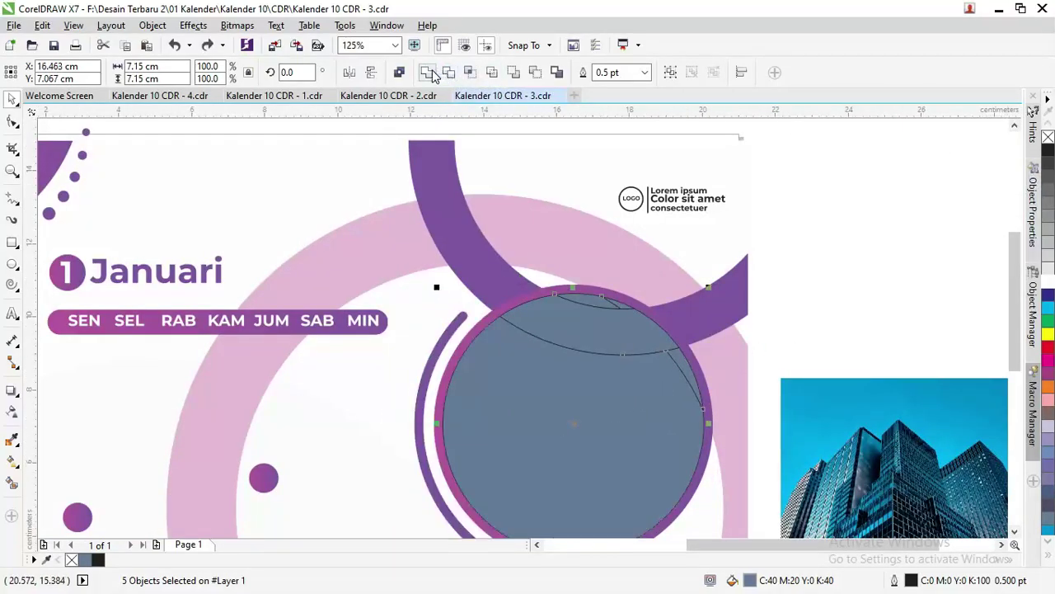
{"action": "scroll", "coordinate": [555, 275], "scroll_direction": "down", "scroll_amount": 2}
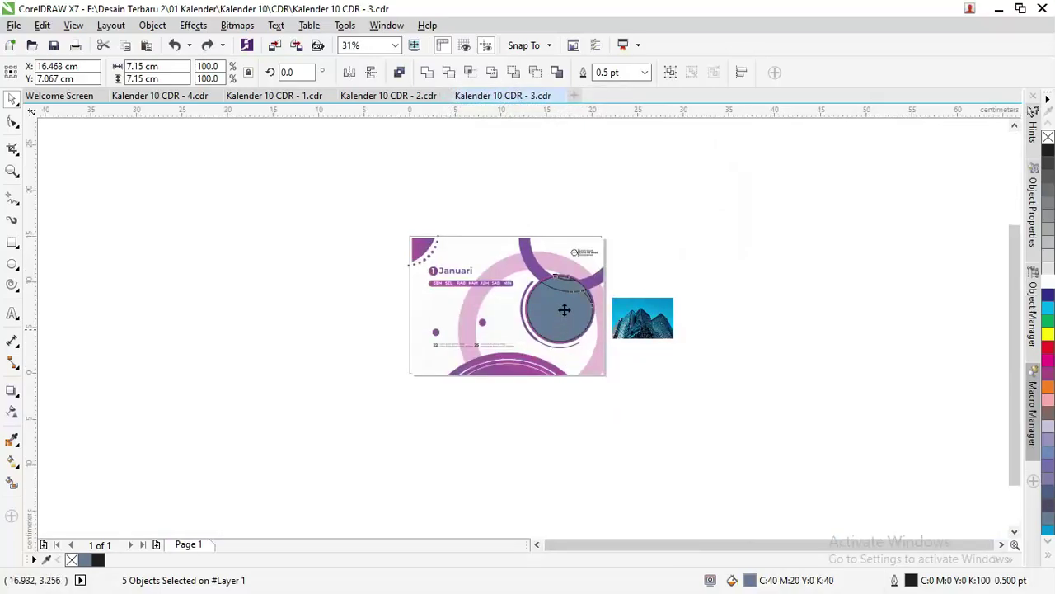
{"action": "scroll", "coordinate": [566, 308], "scroll_direction": "up", "scroll_amount": 2}
{"action": "left_click", "coordinate": [428, 73]}
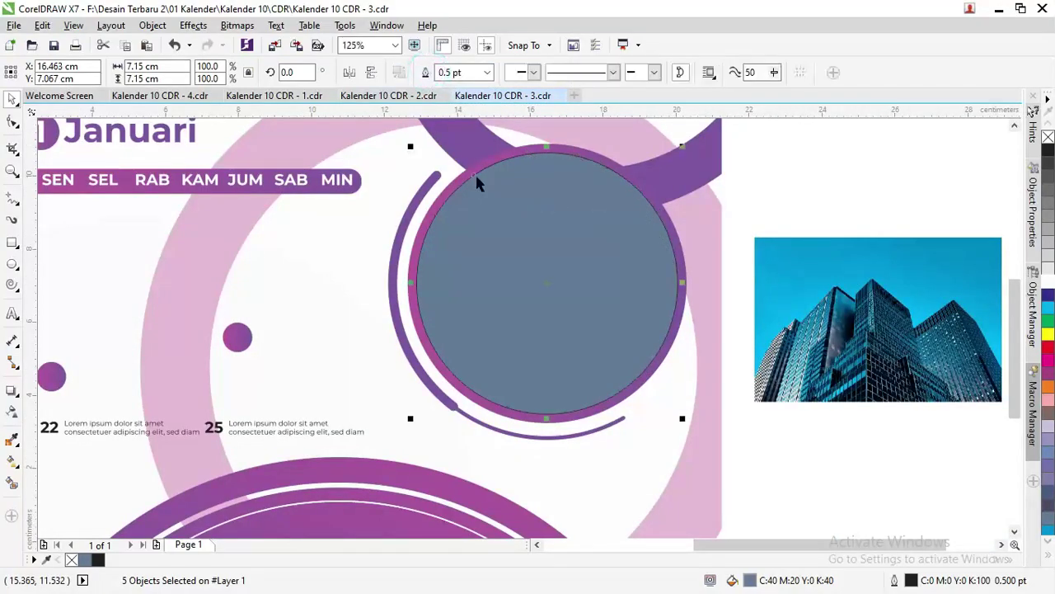
PowerClip the building photo into the grey circle and fill the frame proportionally
{"action": "right_click", "coordinate": [814, 269]}
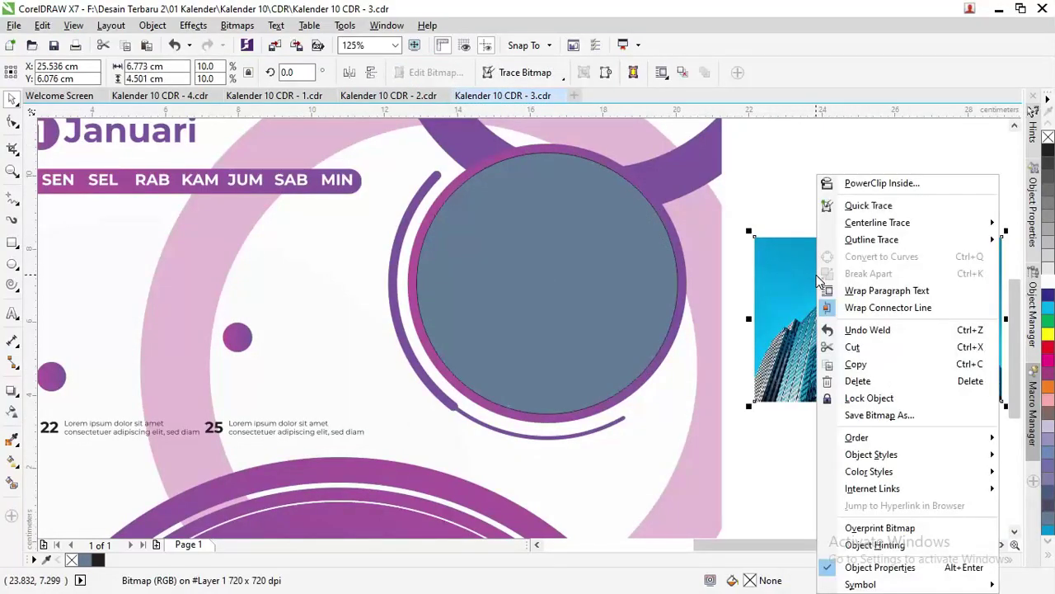
{"action": "left_click", "coordinate": [858, 183]}
{"action": "left_click", "coordinate": [565, 242]}
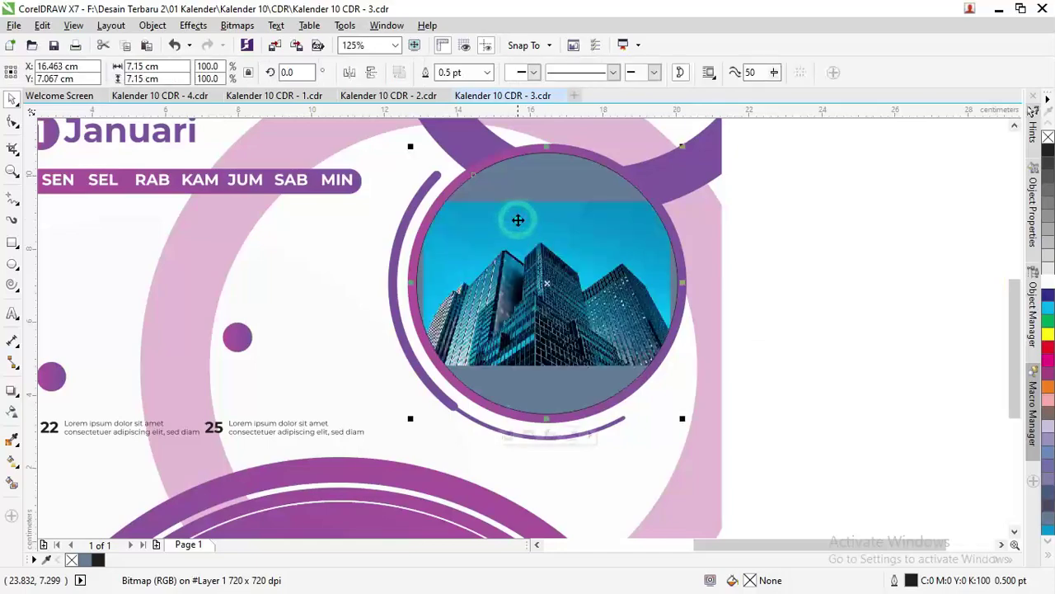
{"action": "right_click", "coordinate": [565, 230]}
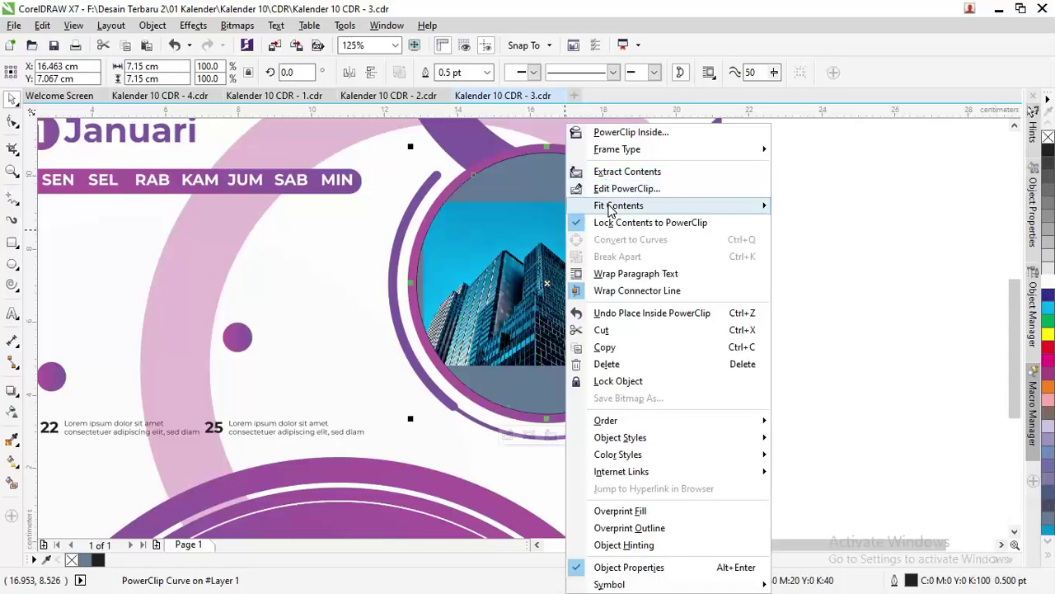
{"action": "mouse_move", "coordinate": [618, 205]}
{"action": "left_click", "coordinate": [896, 240]}
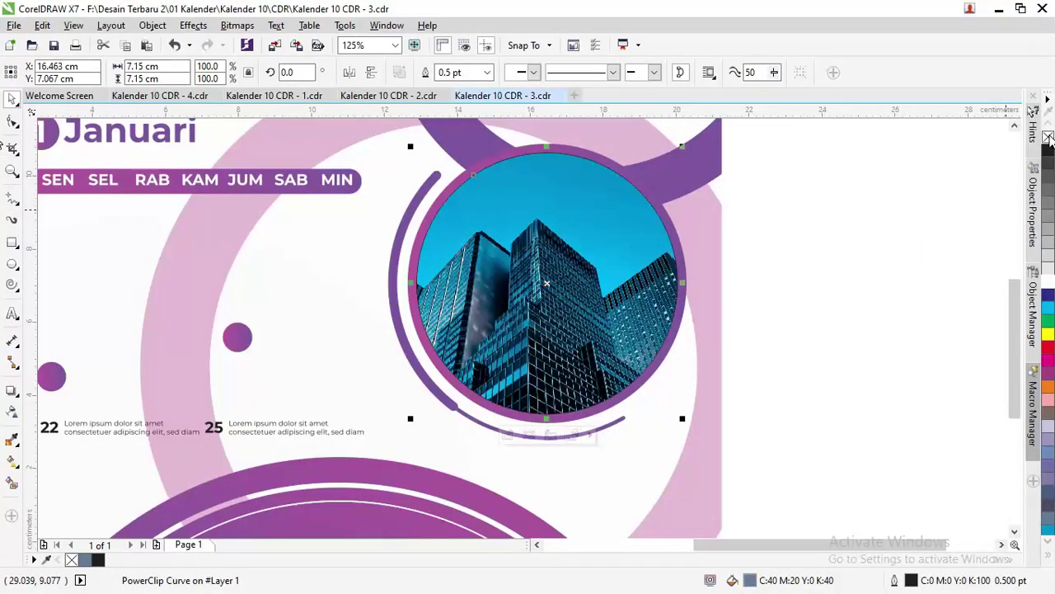
{"action": "left_click", "coordinate": [867, 196]}
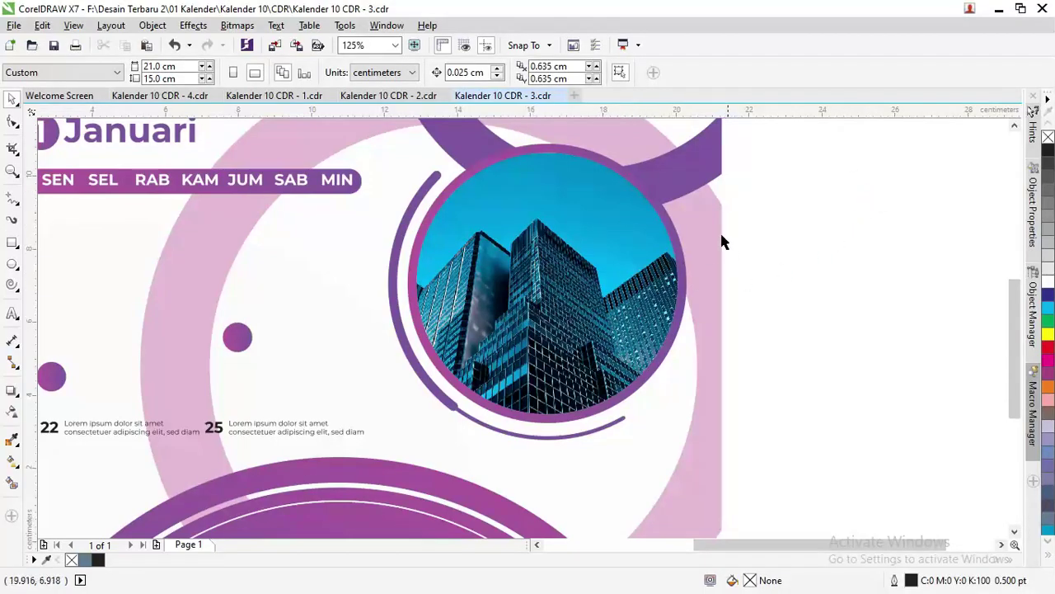
{"action": "scroll", "coordinate": [636, 289], "scroll_direction": "down", "scroll_amount": 2}
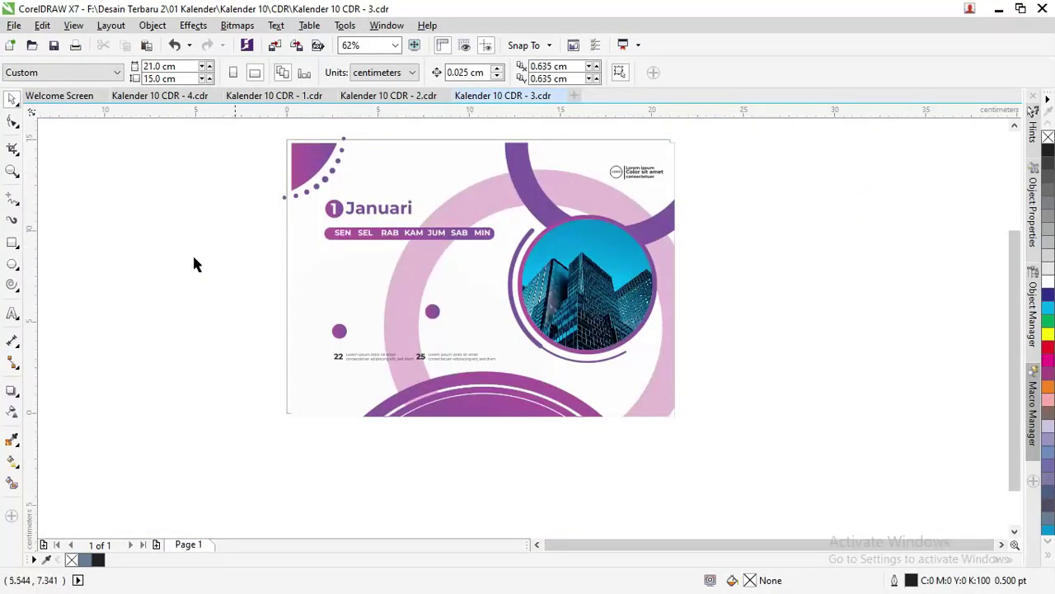
Copy the January 2022 date range with weekday headings from Excel, then return to CorelDRAW
{"action": "key", "text": "alt+Tab"}
{"action": "key", "text": "Tab"}
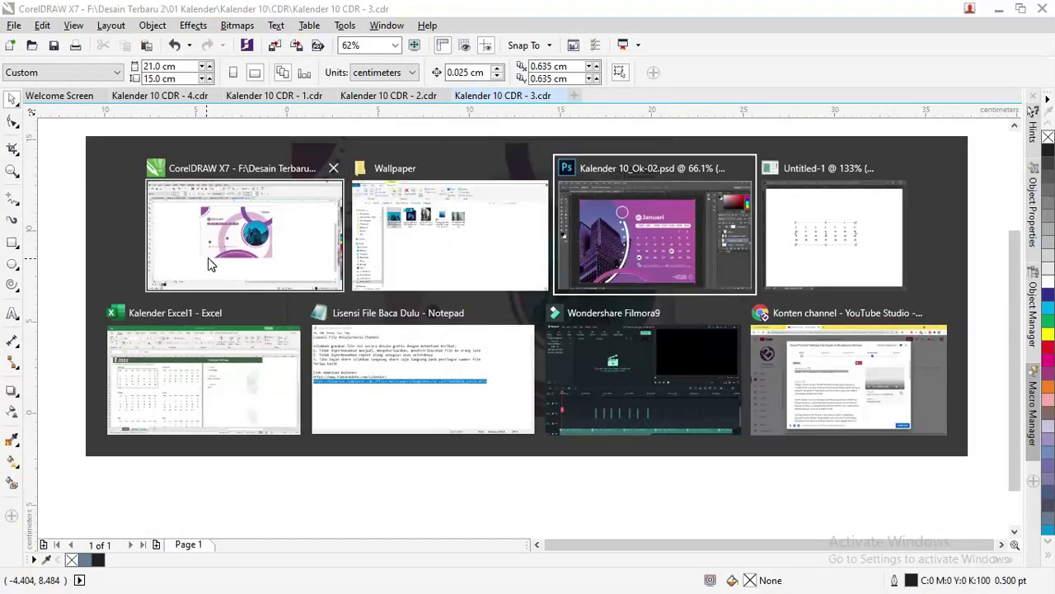
{"action": "key", "text": "Tab"}
{"action": "key", "text": "Tab"}
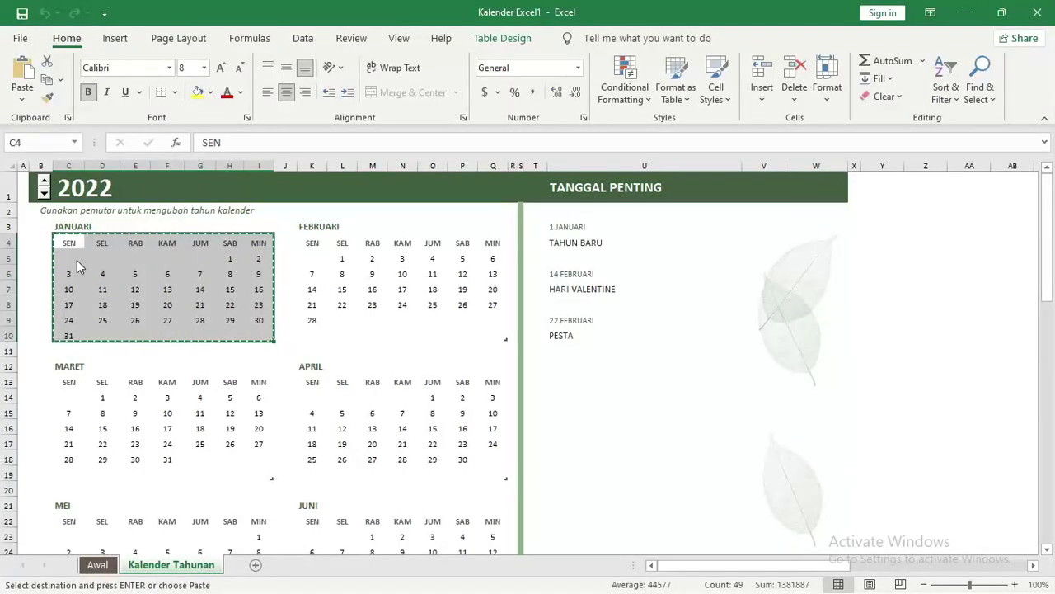
{"action": "key", "text": "alt+Tab"}
{"action": "key", "text": "alt+Tab"}
{"action": "right_click", "coordinate": [174, 251]}
{"action": "left_click", "coordinate": [212, 191]}
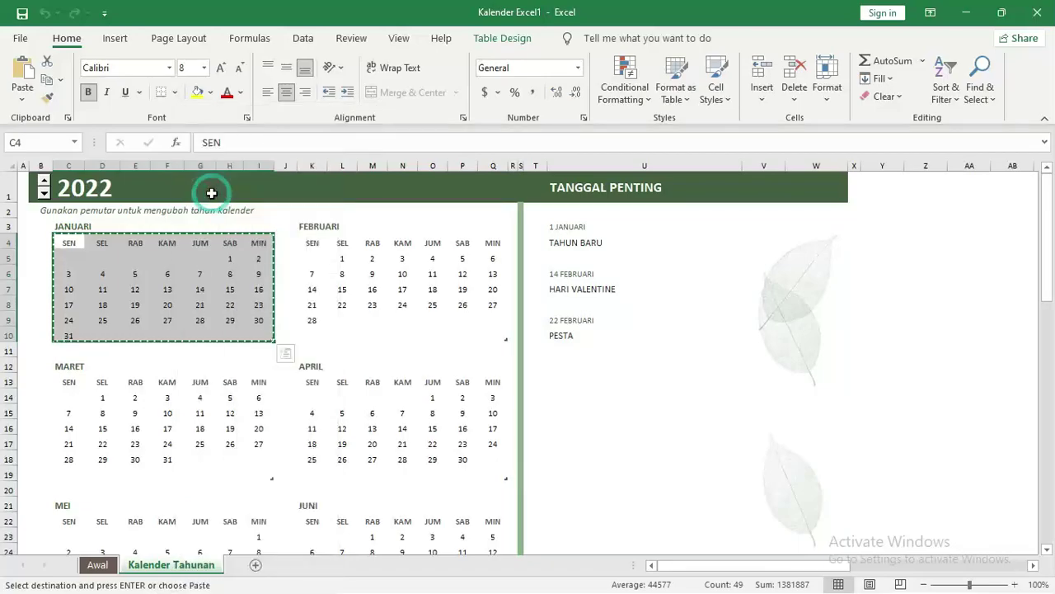
{"action": "key", "text": "alt+Tab"}
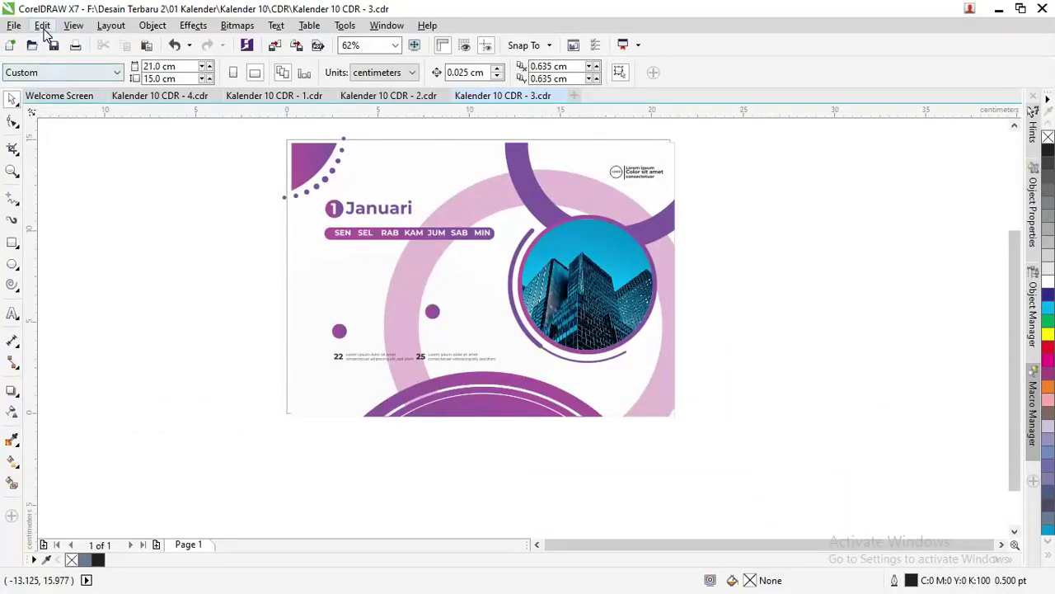
Paste the Excel dates via Edit > Paste Special as Text, after one cancelled attempt
{"action": "left_click", "coordinate": [42, 25]}
{"action": "left_click", "coordinate": [74, 168]}
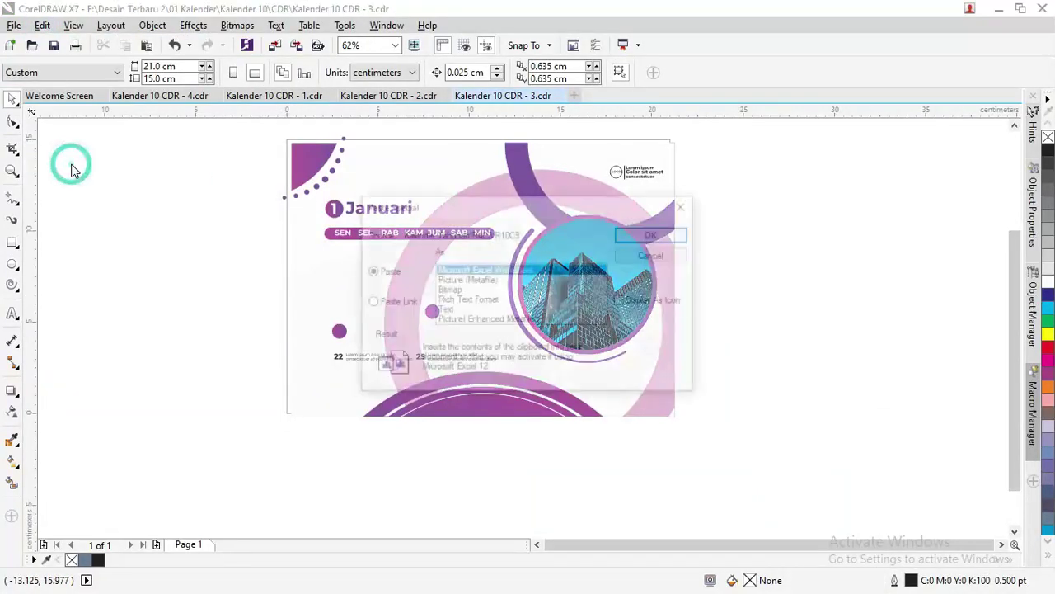
{"action": "left_click_drag", "start_coordinate": [480, 209], "coordinate": [171, 169]}
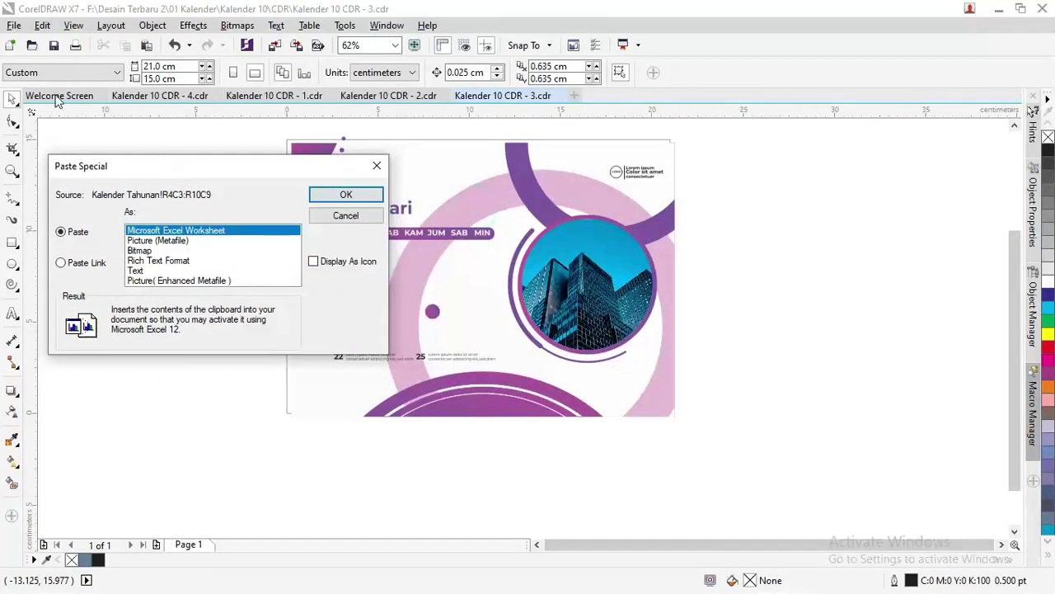
{"action": "left_click", "coordinate": [336, 218]}
{"action": "left_click", "coordinate": [42, 25]}
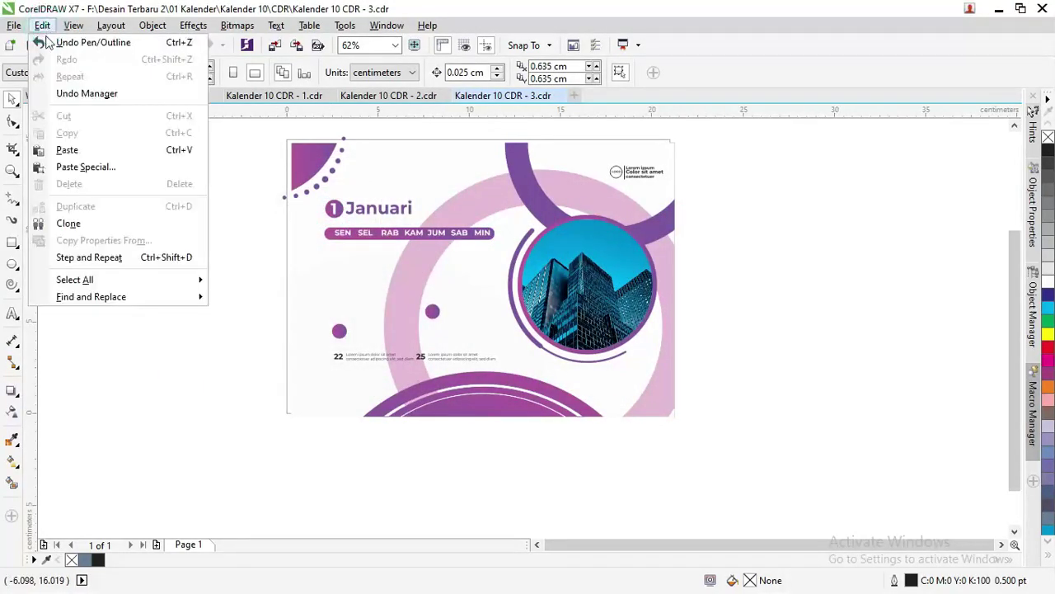
{"action": "left_click", "coordinate": [74, 168]}
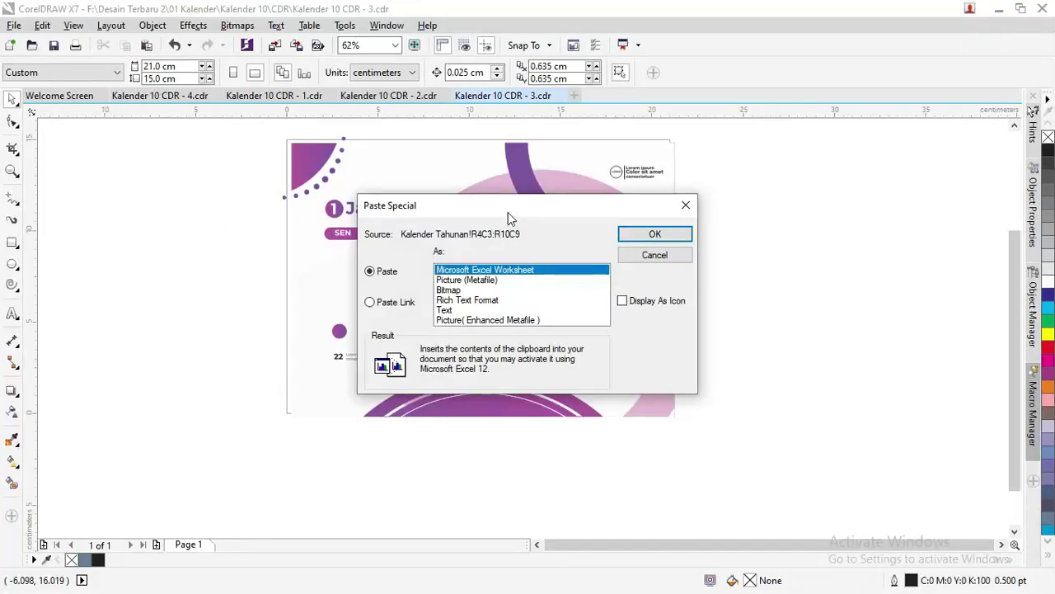
{"action": "left_click_drag", "start_coordinate": [508, 212], "coordinate": [186, 224]}
{"action": "left_click", "coordinate": [123, 321]}
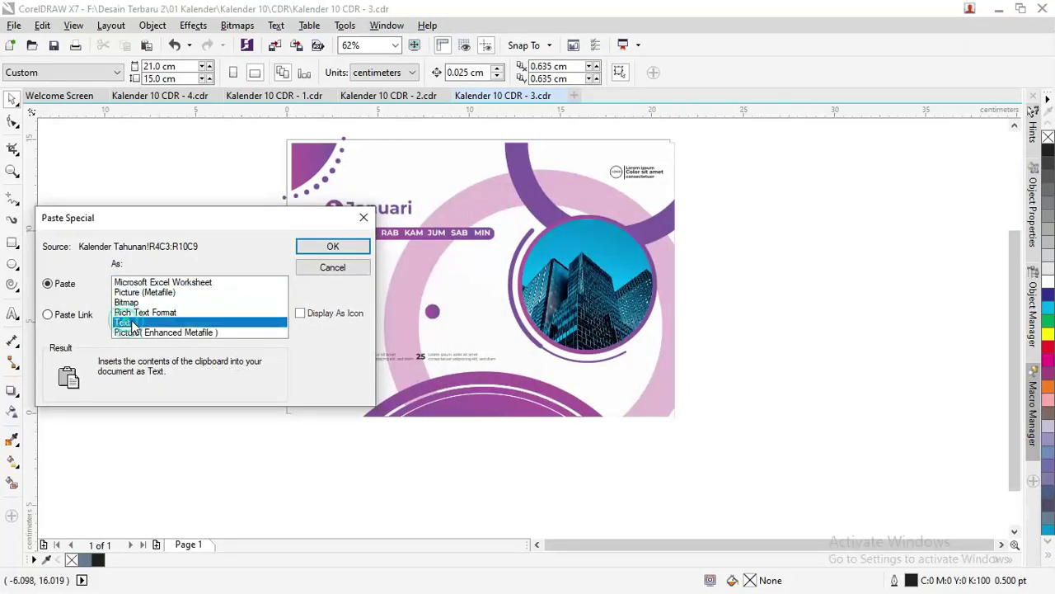
{"action": "left_click", "coordinate": [366, 254]}
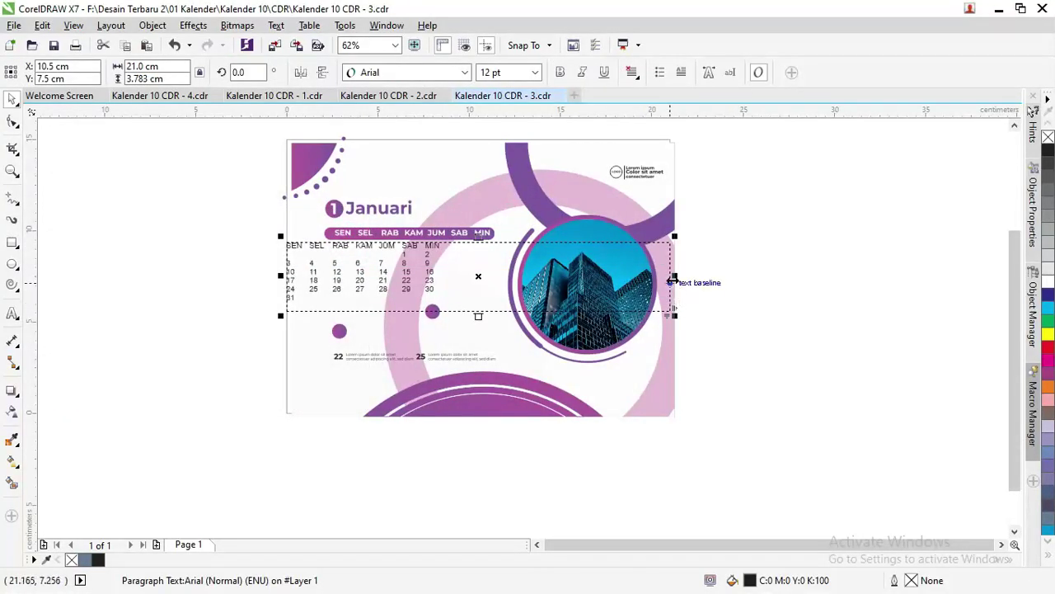
Narrow the date text block to the weekday bar and delete its duplicate heading row
{"action": "mouse_move", "coordinate": [672, 280]}
{"action": "left_mouse_down"}
{"action": "mouse_move", "coordinate": [439, 276]}
{"action": "mouse_move", "coordinate": [522, 275]}
{"action": "left_mouse_up"}
{"action": "scroll", "coordinate": [437, 275], "scroll_direction": "up", "scroll_amount": 2}
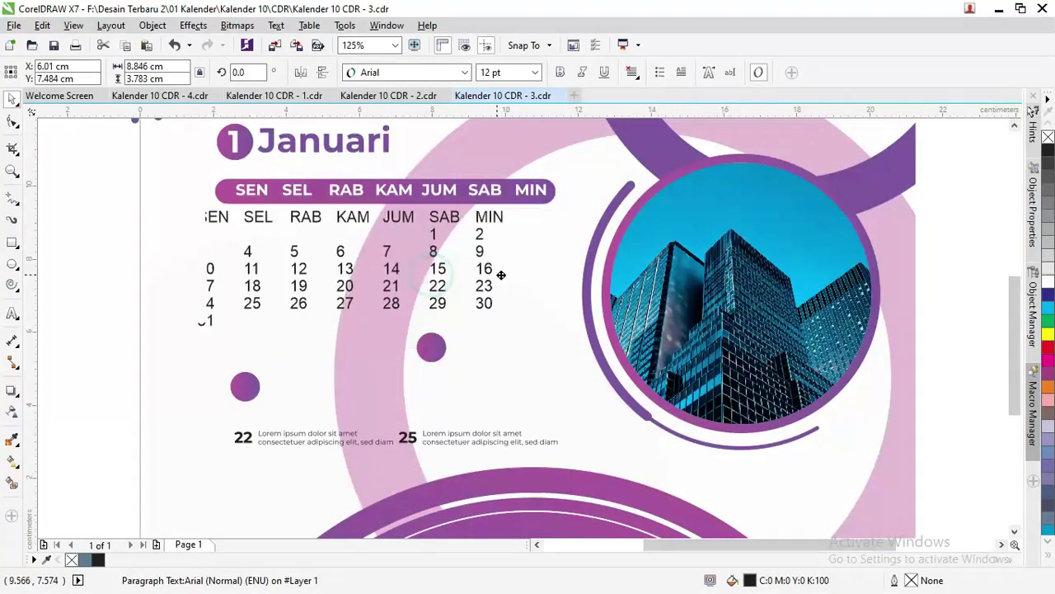
{"action": "double_click", "coordinate": [245, 224]}
{"action": "mouse_move", "coordinate": [233, 216]}
{"action": "left_mouse_down"}
{"action": "mouse_move", "coordinate": [608, 233]}
{"action": "mouse_move", "coordinate": [599, 216]}
{"action": "left_mouse_up"}
{"action": "key", "text": "Delete"}
{"action": "key", "text": "Delete"}
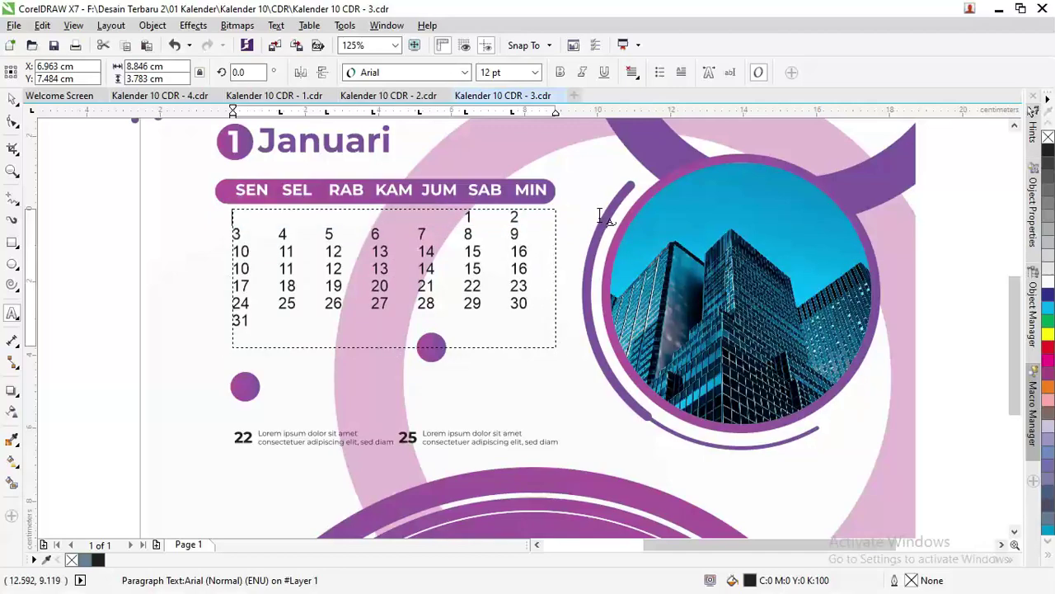
{"action": "left_click", "coordinate": [7, 105]}
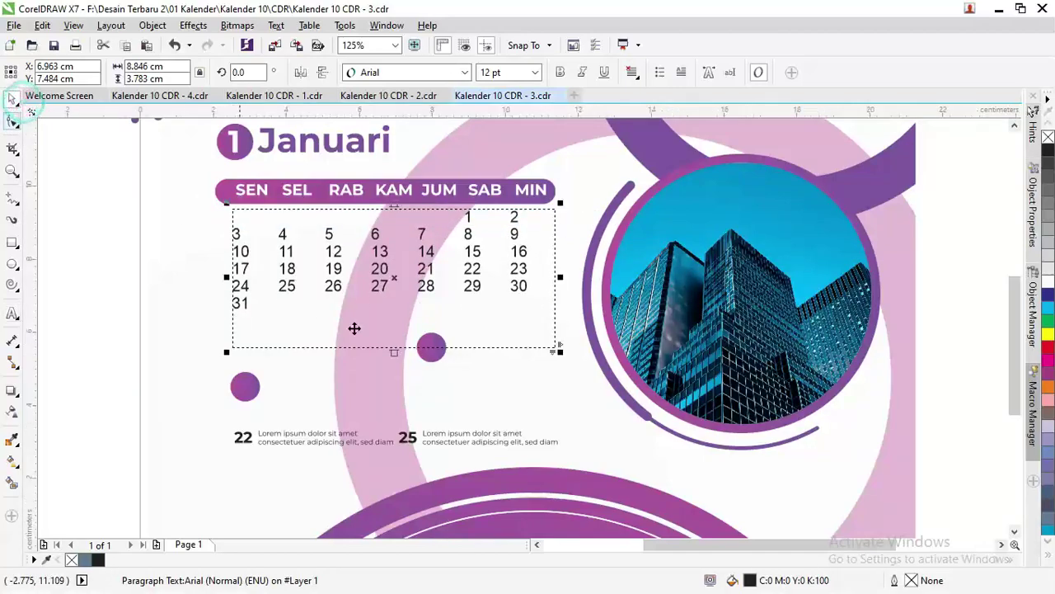
Shorten the text frame and drag the Shape tool spacing handle to spread the rows
{"action": "left_click_drag", "start_coordinate": [396, 344], "coordinate": [396, 328]}
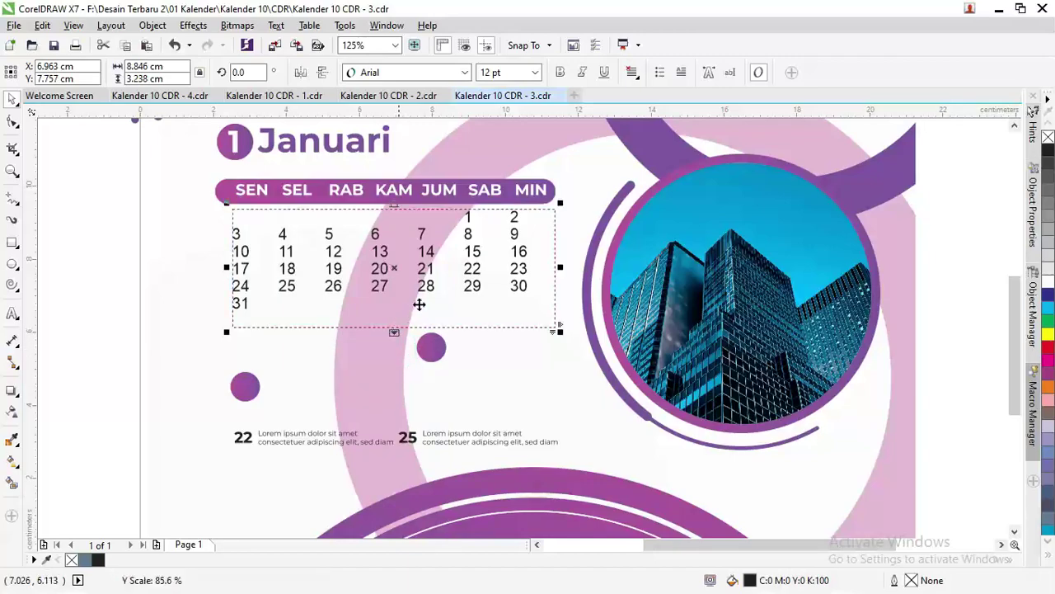
{"action": "left_click", "coordinate": [12, 121]}
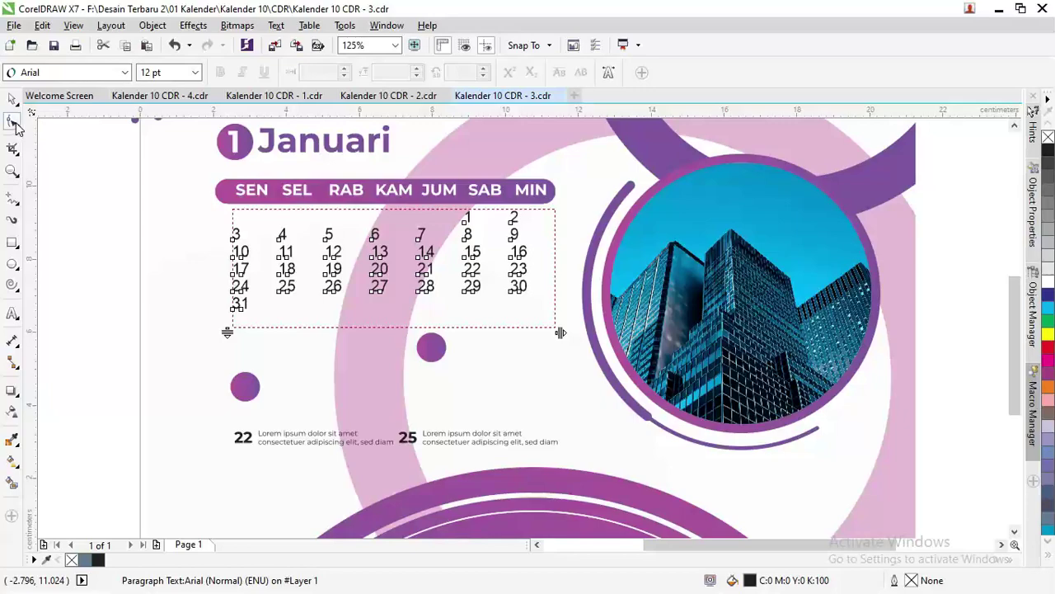
{"action": "left_click_drag", "start_coordinate": [228, 332], "coordinate": [220, 441]}
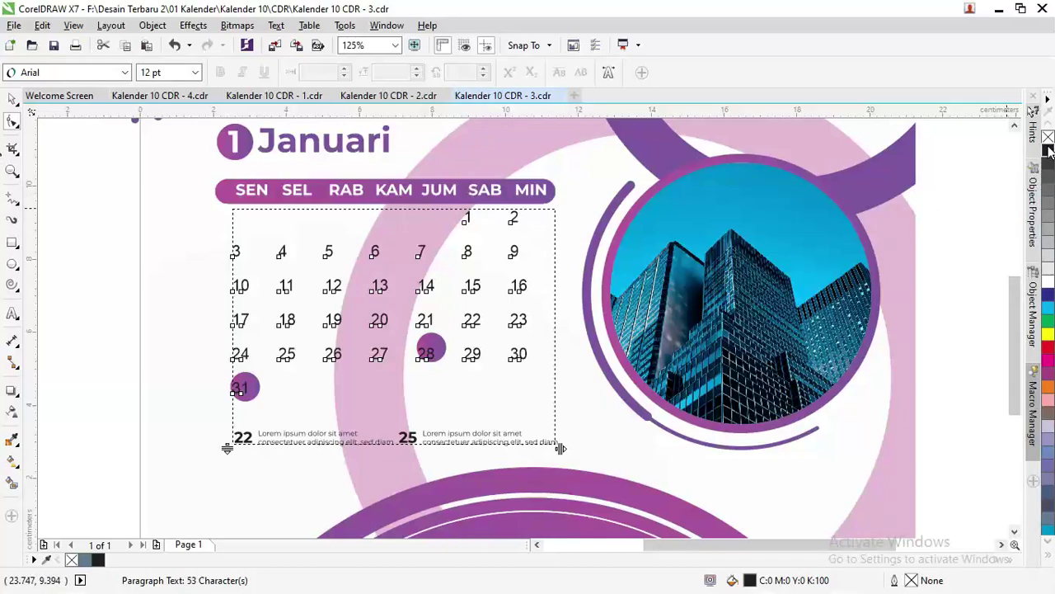
{"action": "left_click", "coordinate": [13, 99]}
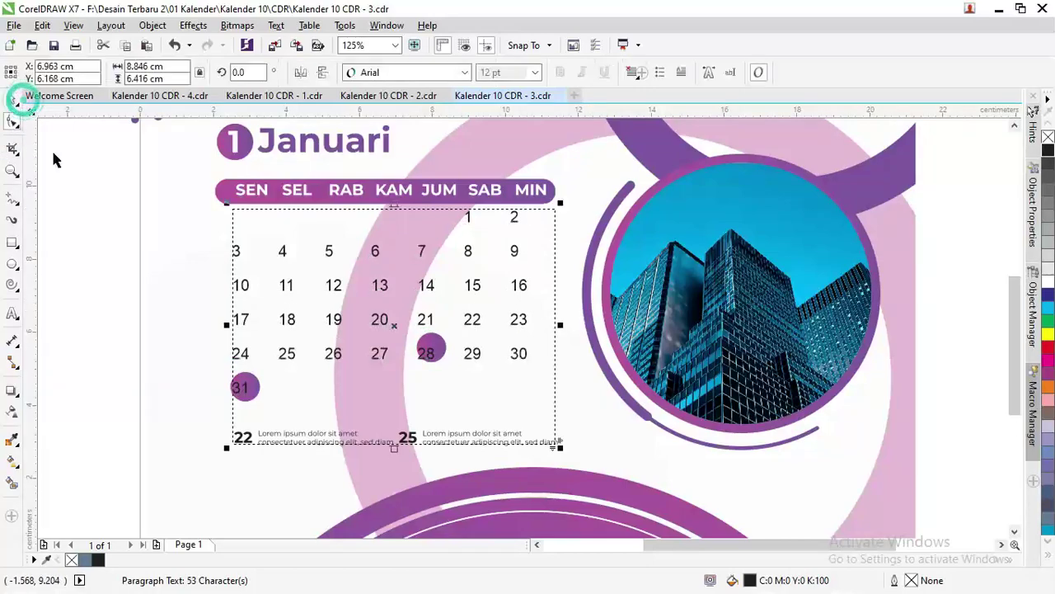
Give the date text a black hairline outline and nudge it under the weekday bar
{"action": "right_click", "coordinate": [1047, 157]}
{"action": "scroll", "coordinate": [440, 267], "scroll_direction": "up", "scroll_amount": 2}
{"action": "scroll", "coordinate": [440, 268], "scroll_direction": "down", "scroll_amount": 2}
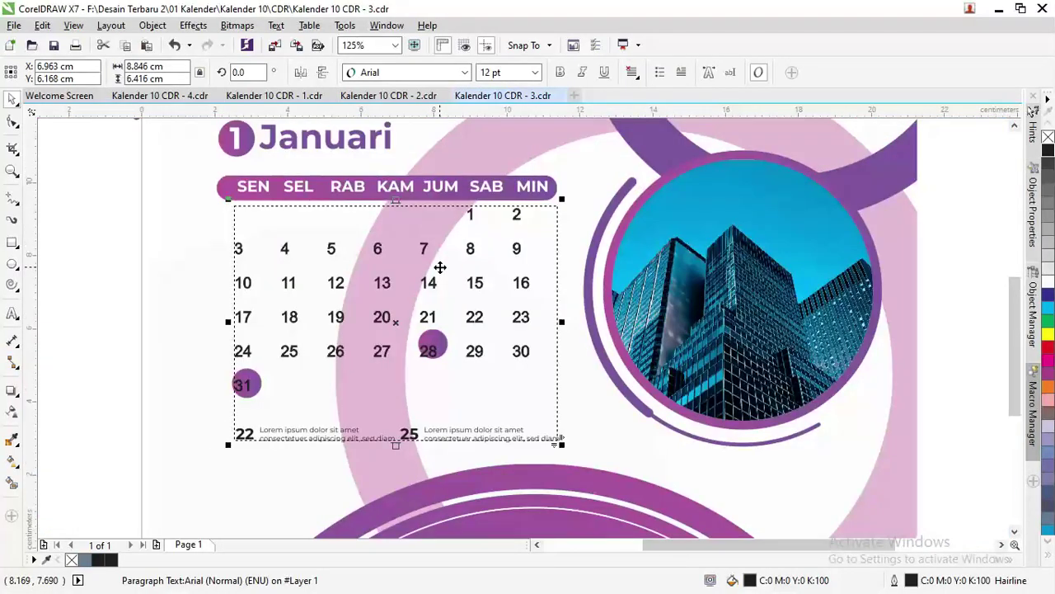
{"action": "left_click_drag", "start_coordinate": [428, 249], "coordinate": [435, 245]}
Convert the date text to curves and deselect it
{"action": "right_click", "coordinate": [435, 244]}
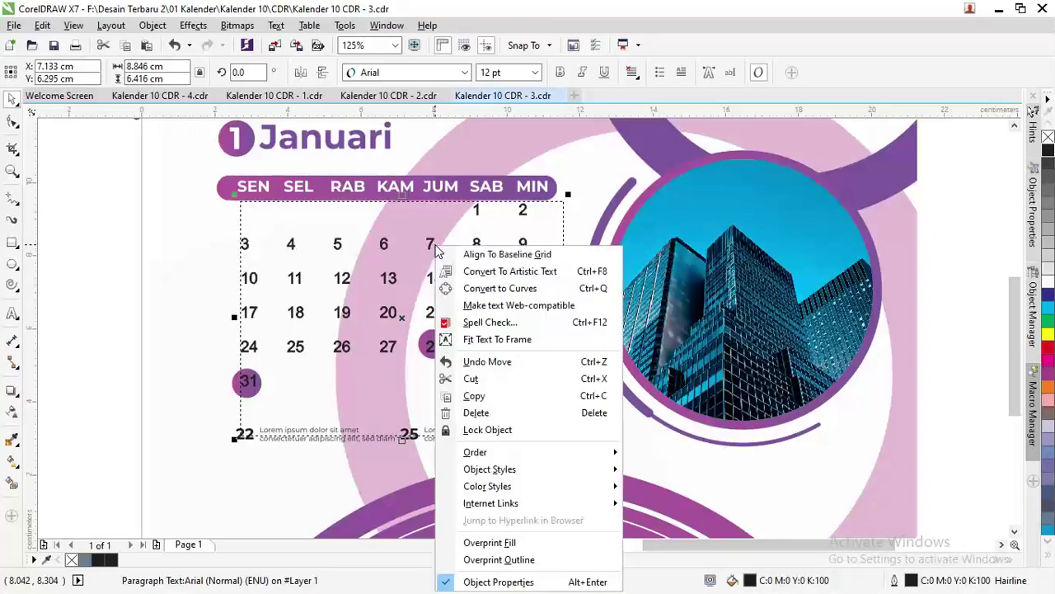
{"action": "left_click", "coordinate": [493, 290]}
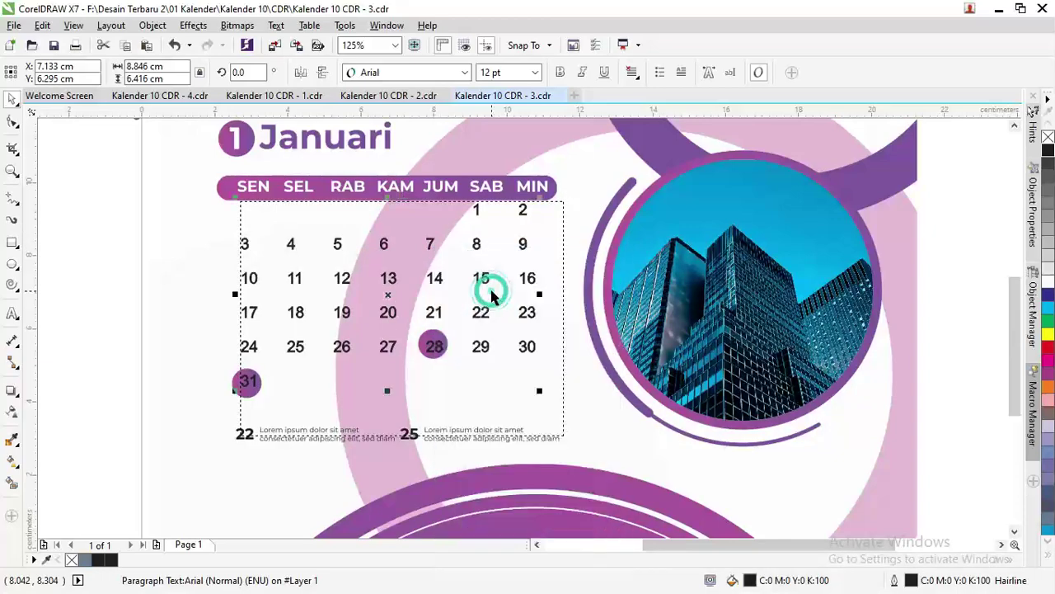
{"action": "scroll", "coordinate": [542, 238], "scroll_direction": "up", "scroll_amount": 1}
{"action": "scroll", "coordinate": [528, 244], "scroll_direction": "down", "scroll_amount": 3}
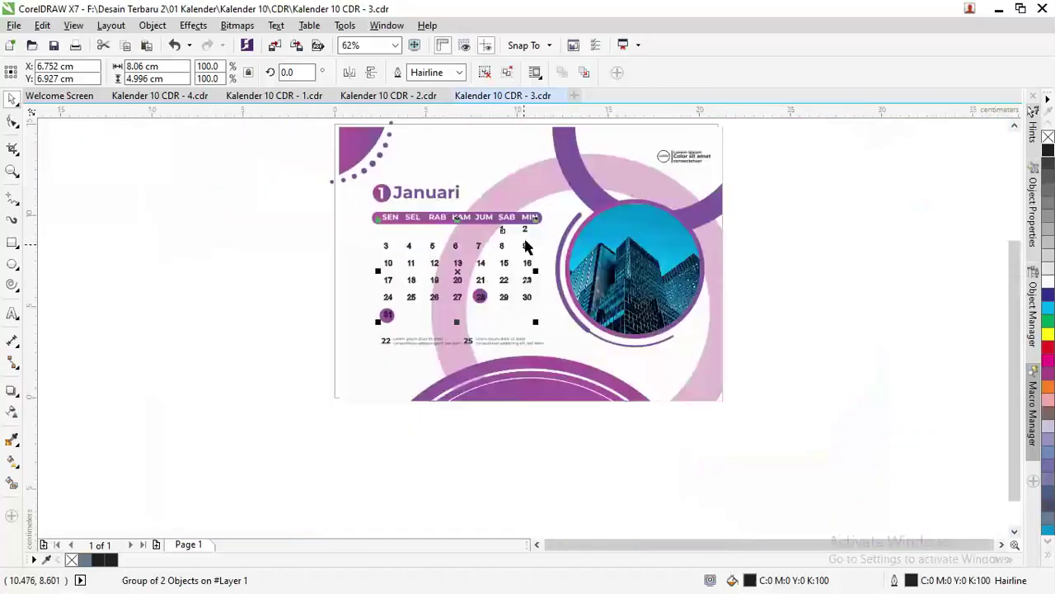
{"action": "left_click", "coordinate": [813, 241]}
{"action": "scroll", "coordinate": [494, 219], "scroll_direction": "up", "scroll_amount": 2}
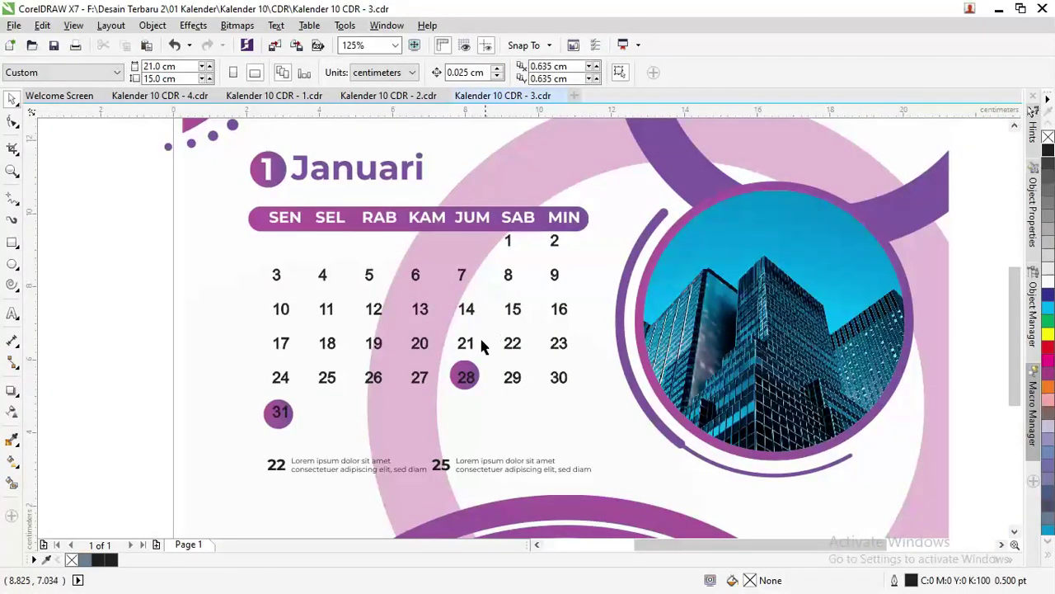
Ungroup all the calendar objects and break the converted date-number curves apart
{"action": "left_click", "coordinate": [461, 377]}
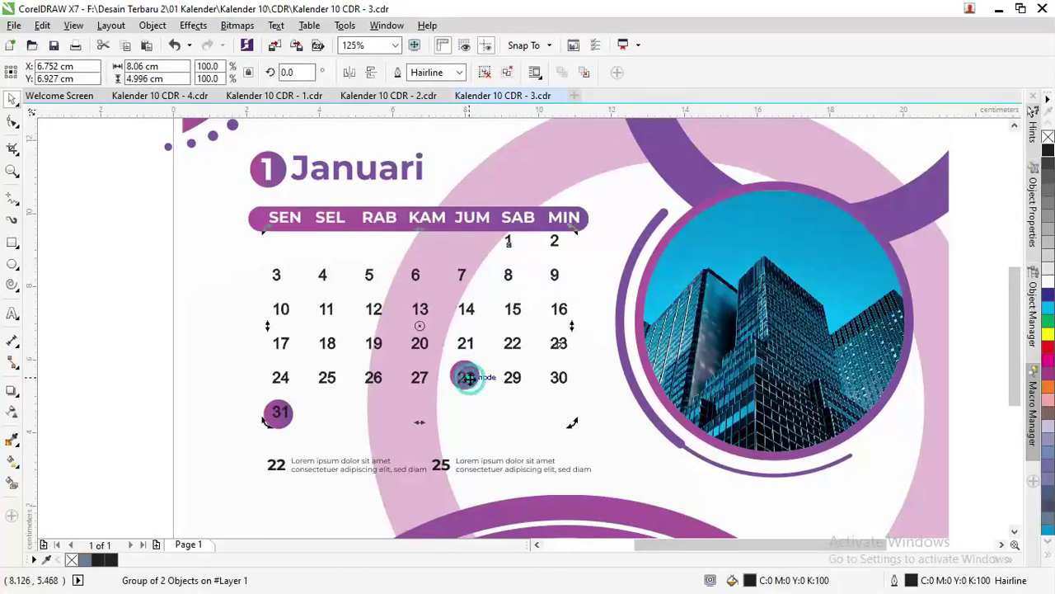
{"action": "right_click", "coordinate": [470, 380]}
{"action": "left_click", "coordinate": [531, 290]}
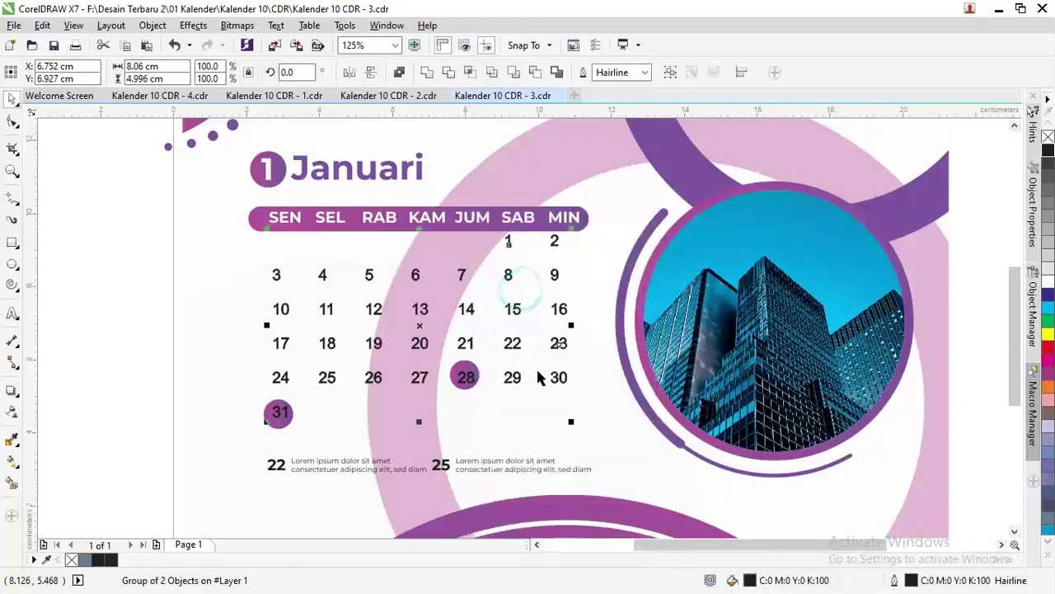
{"action": "scroll", "coordinate": [467, 392], "scroll_direction": "up", "scroll_amount": 2}
{"action": "left_click", "coordinate": [461, 360]}
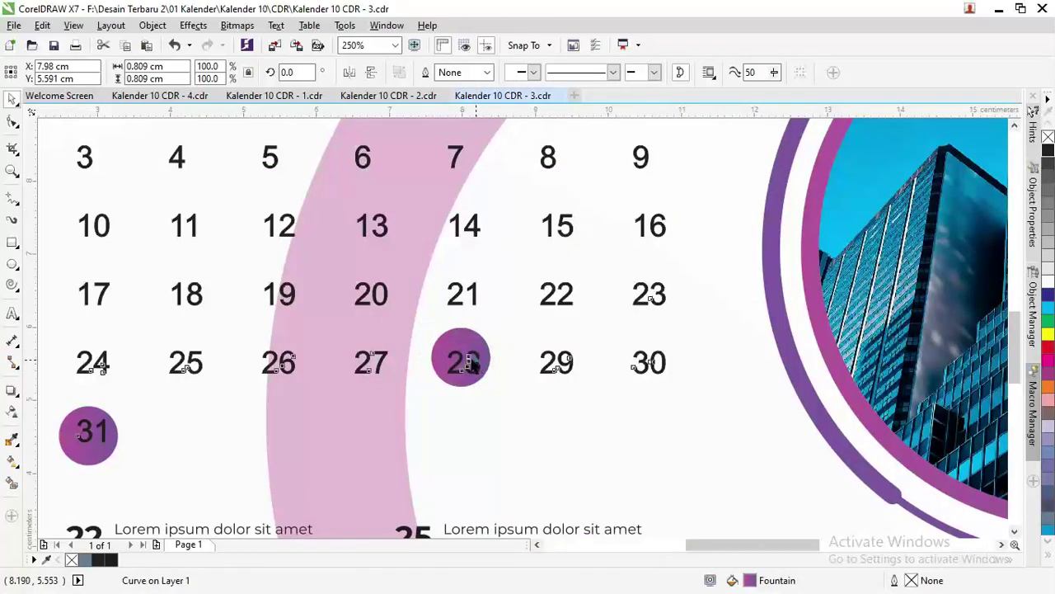
{"action": "left_click", "coordinate": [579, 368]}
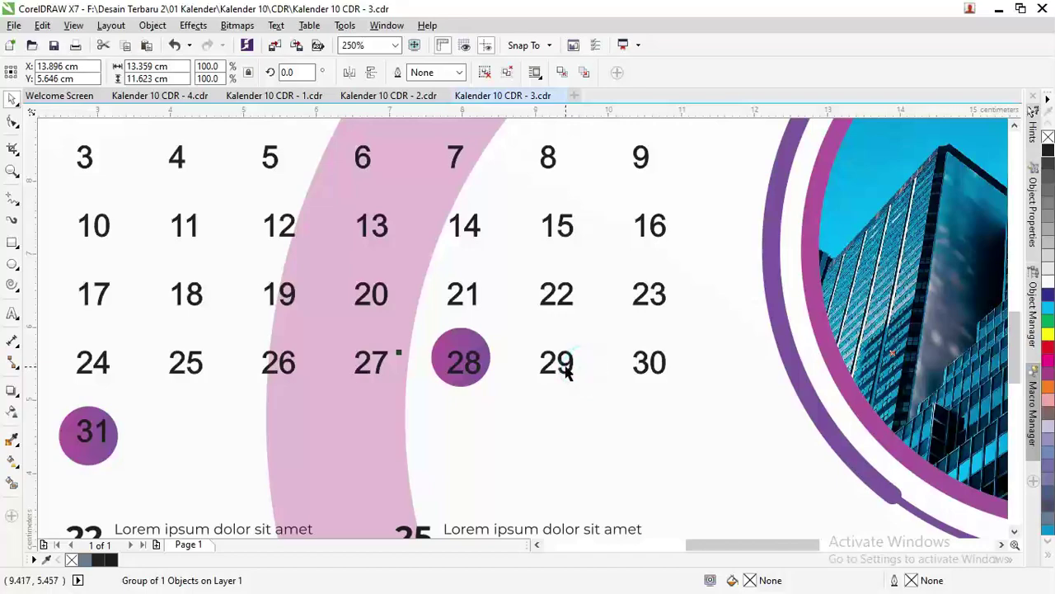
{"action": "left_click", "coordinate": [565, 365]}
{"action": "right_click", "coordinate": [565, 364]}
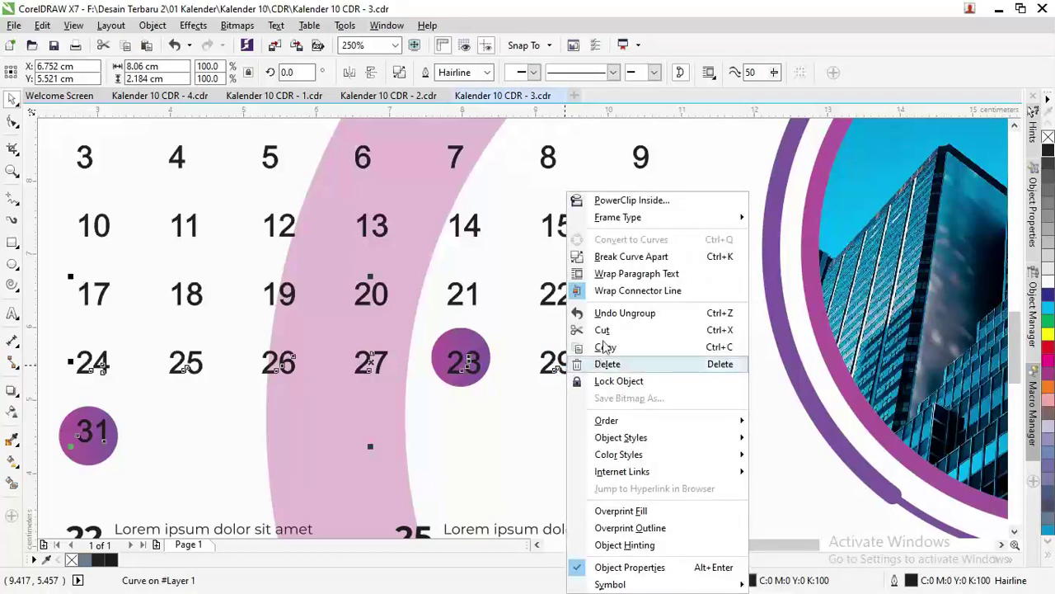
{"action": "left_click", "coordinate": [609, 258]}
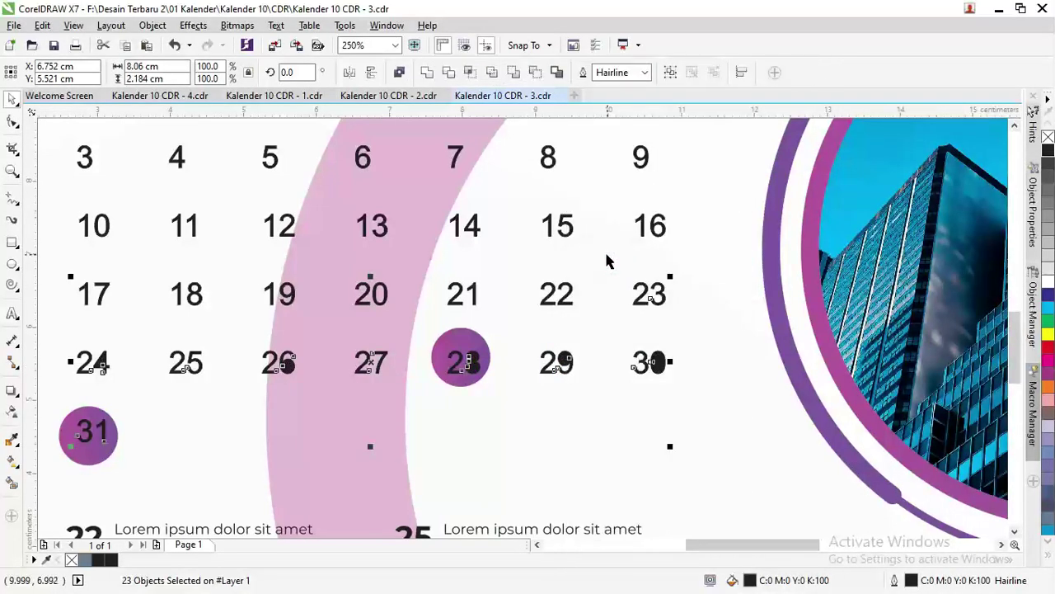
Undo the break-apart and the ungrouping of the date numbers
{"action": "scroll", "coordinate": [478, 363], "scroll_direction": "up", "scroll_amount": 1}
{"action": "scroll", "coordinate": [478, 363], "scroll_direction": "up", "scroll_amount": 1}
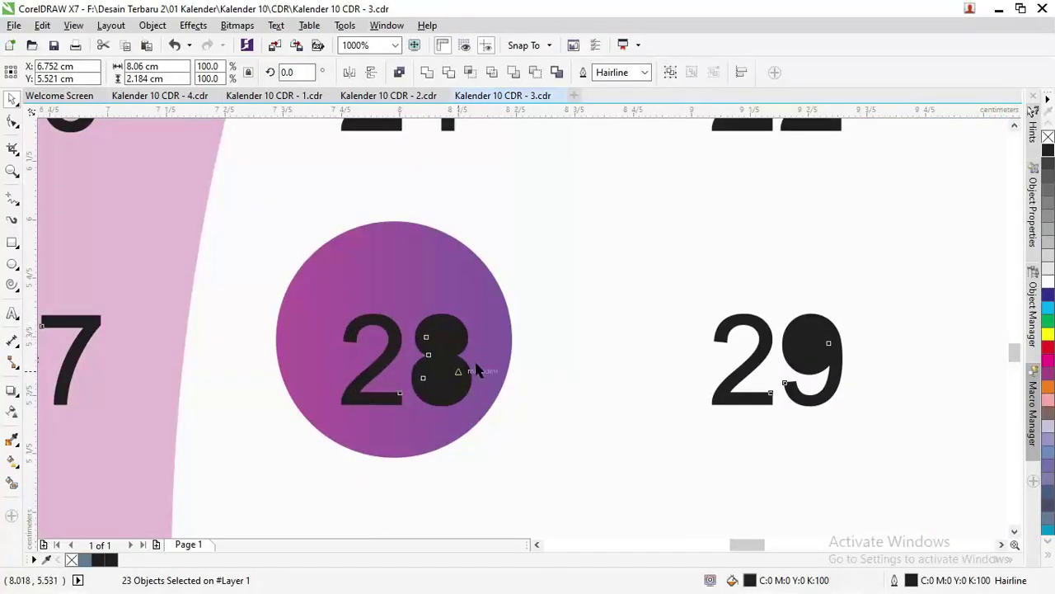
{"action": "left_click", "coordinate": [822, 349]}
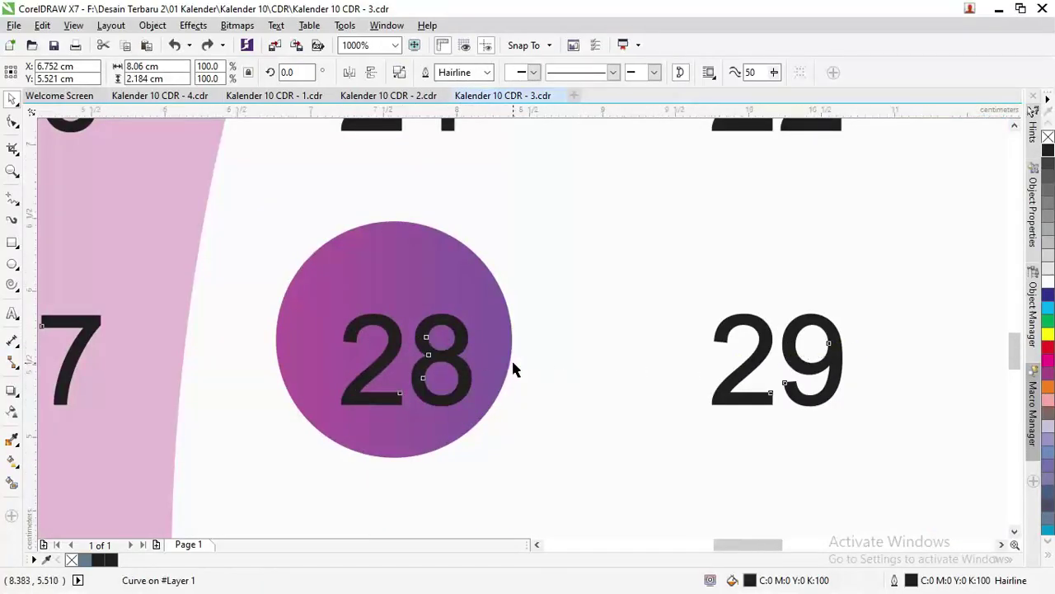
{"action": "scroll", "coordinate": [519, 367], "scroll_direction": "down", "scroll_amount": 3}
{"action": "left_click", "coordinate": [536, 331]}
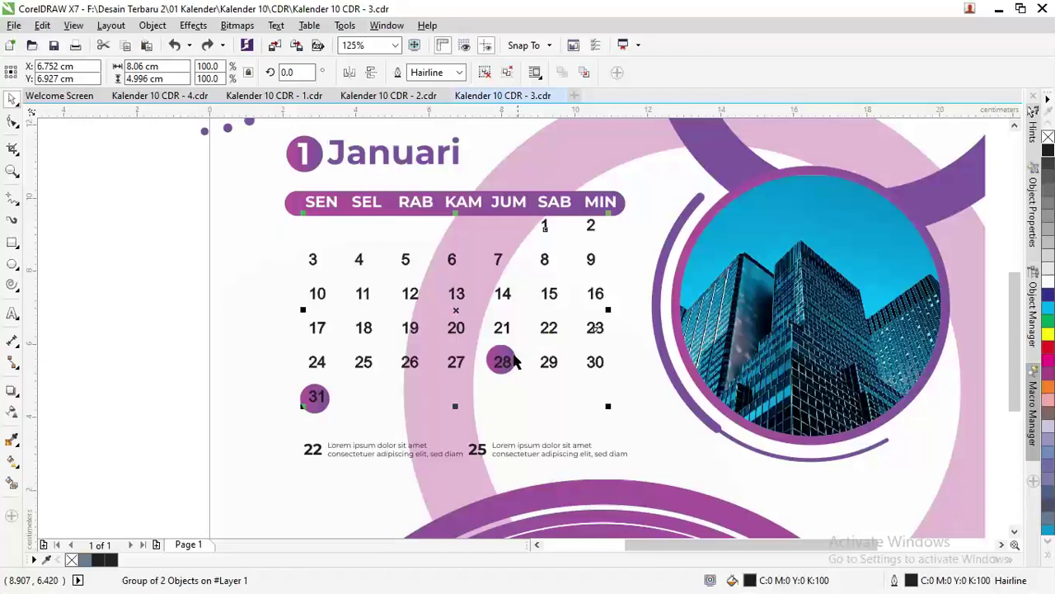
{"action": "scroll", "coordinate": [515, 363], "scroll_direction": "up", "scroll_amount": 1}
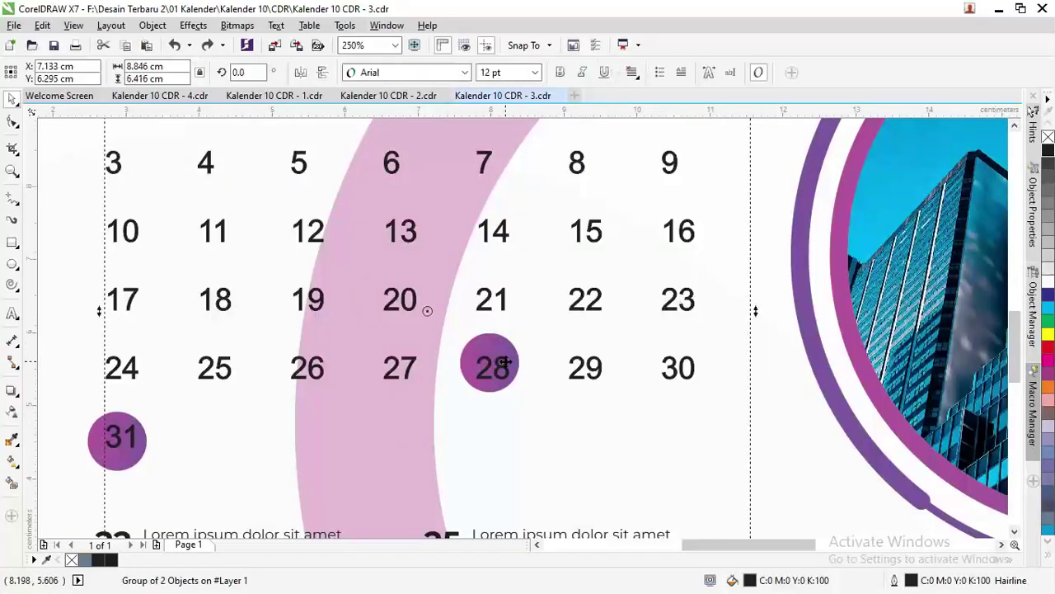
Undo the conversion to curves so the date grid is editable paragraph text again
{"action": "left_click", "coordinate": [495, 361]}
{"action": "scroll", "coordinate": [503, 368], "scroll_direction": "down", "scroll_amount": 1}
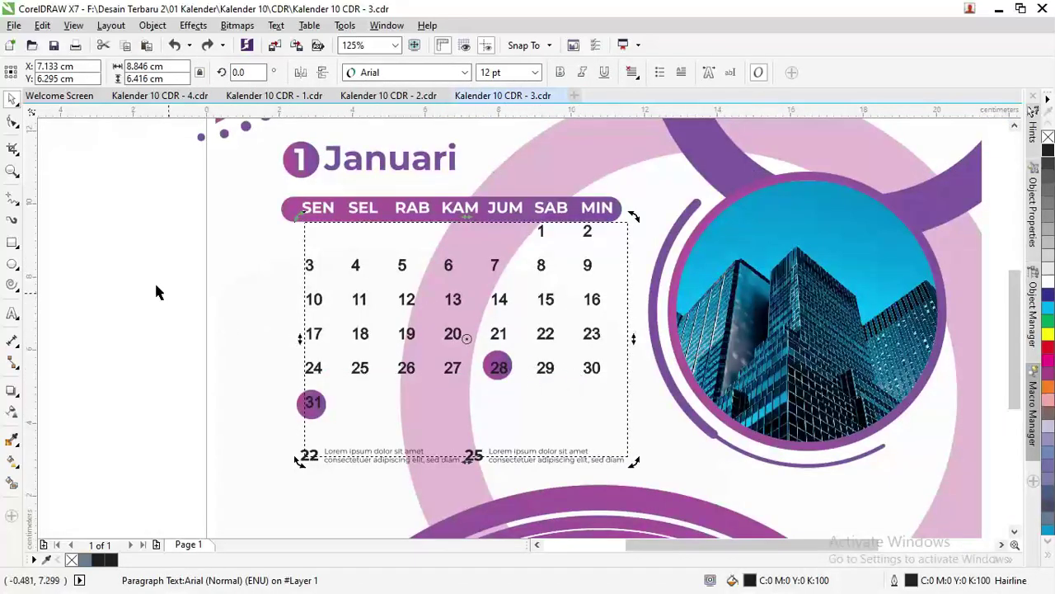
{"action": "left_click", "coordinate": [130, 264]}
Colour the dates 28 and 31 white within the paragraph text
{"action": "double_click", "coordinate": [497, 366]}
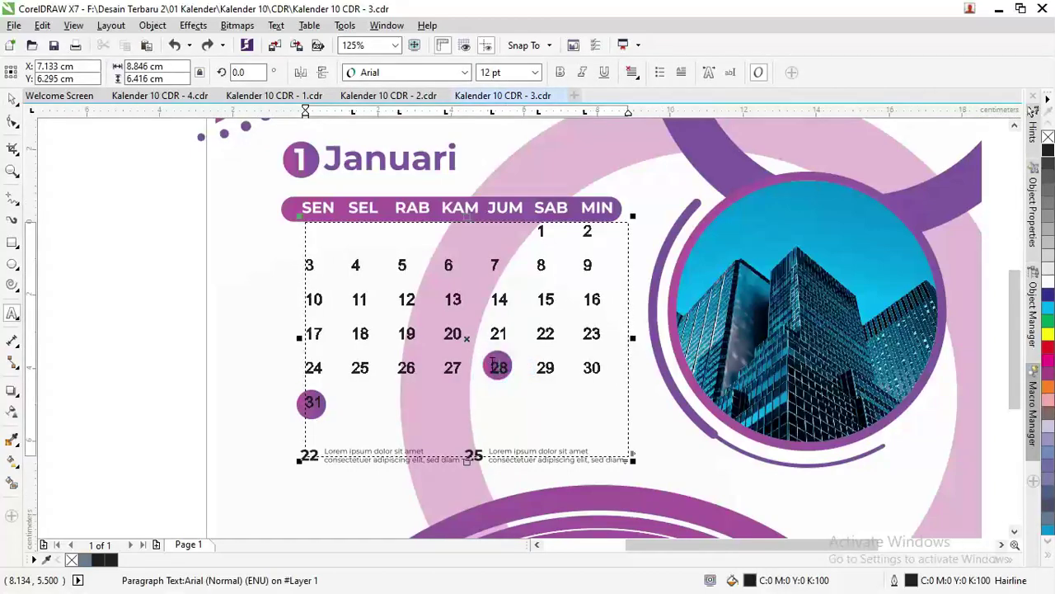
{"action": "double_click", "coordinate": [495, 366]}
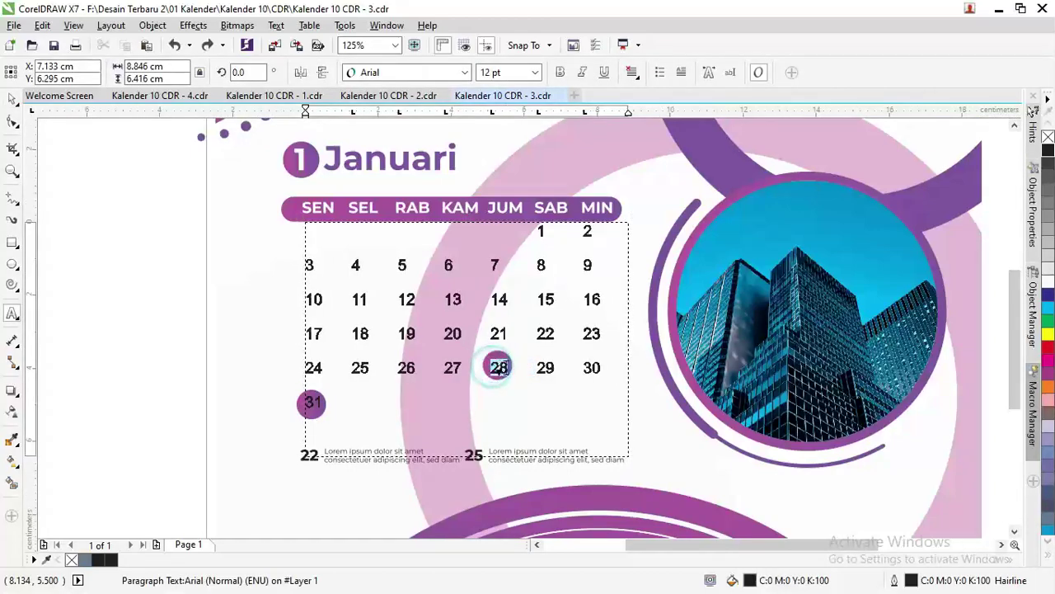
{"action": "left_click", "coordinate": [1046, 283]}
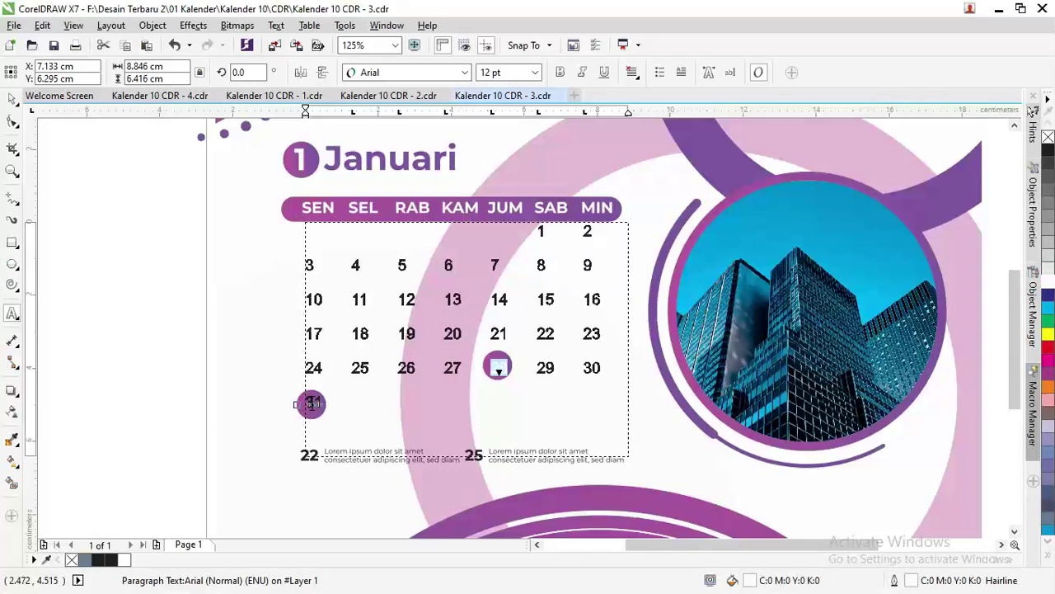
{"action": "double_click", "coordinate": [318, 401]}
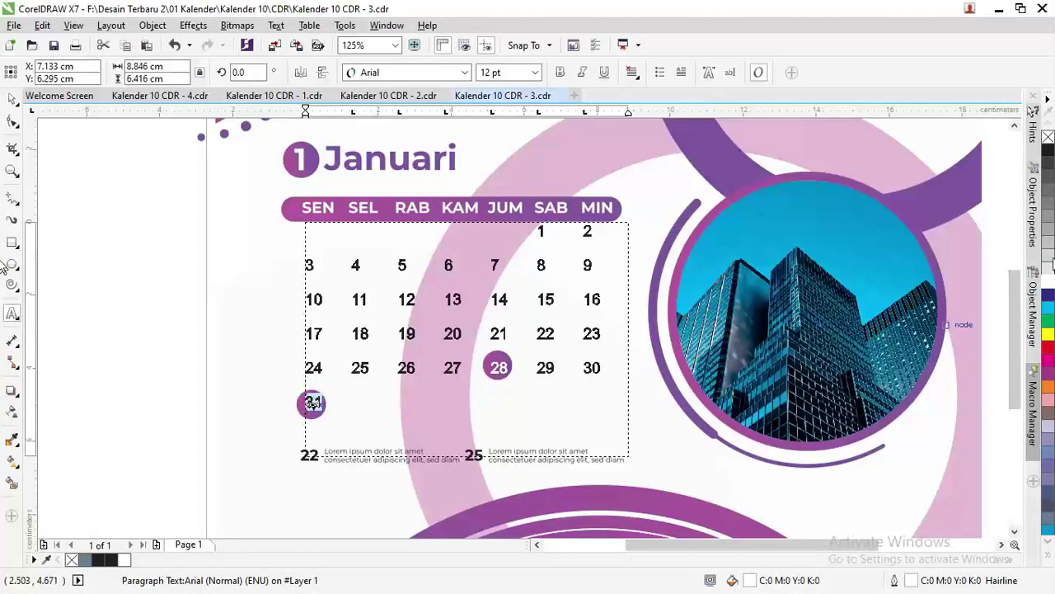
{"action": "left_click", "coordinate": [1046, 280]}
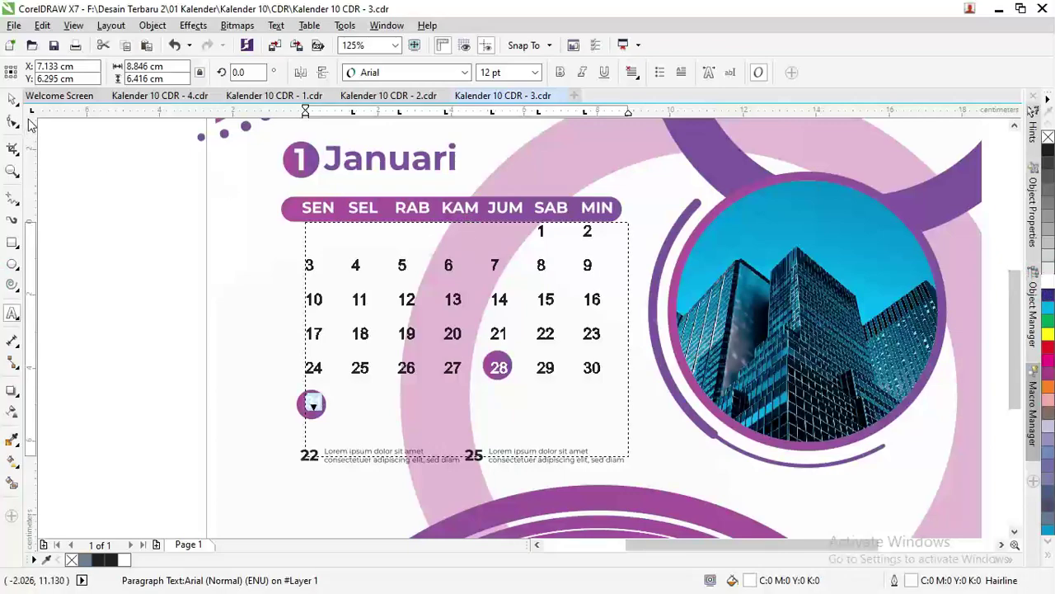
{"action": "left_click", "coordinate": [13, 99]}
{"action": "left_click", "coordinate": [73, 173]}
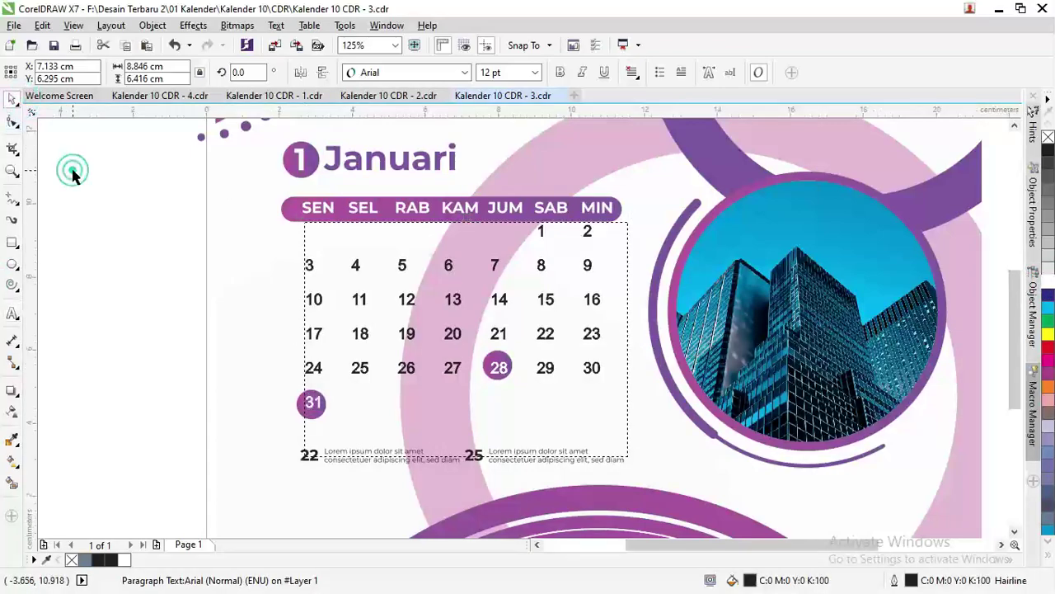
Drag the date frame's bottom edge up so it ends above the 22 and 25 captions
{"action": "left_click", "coordinate": [477, 459]}
{"action": "left_click_drag", "start_coordinate": [467, 460], "coordinate": [467, 433]}
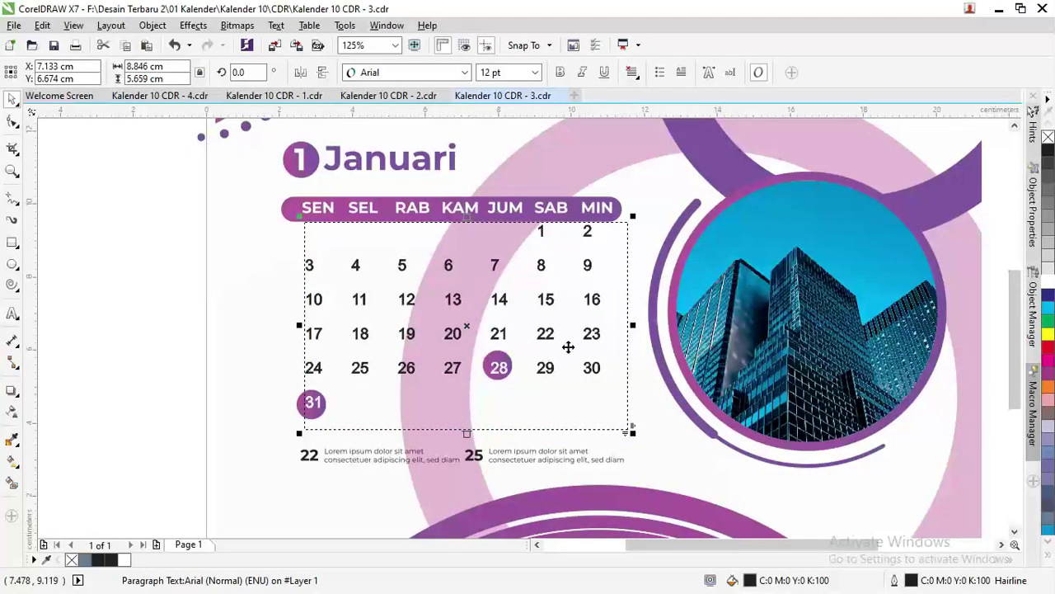
{"action": "scroll", "coordinate": [1015, 313], "scroll_direction": "up", "scroll_amount": 3}
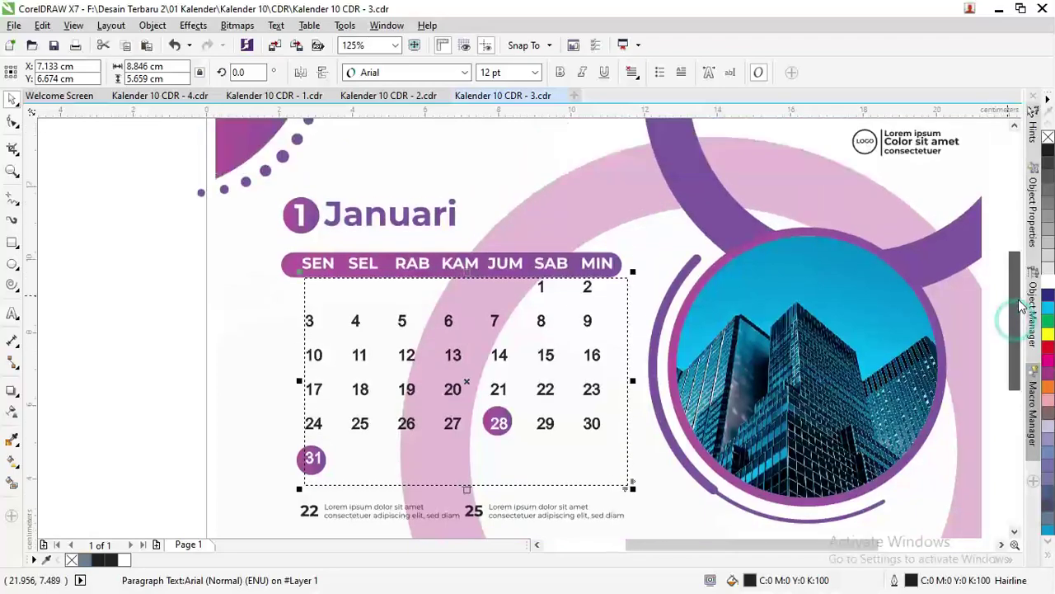
{"action": "scroll", "coordinate": [469, 234], "scroll_direction": "down", "scroll_amount": 1}
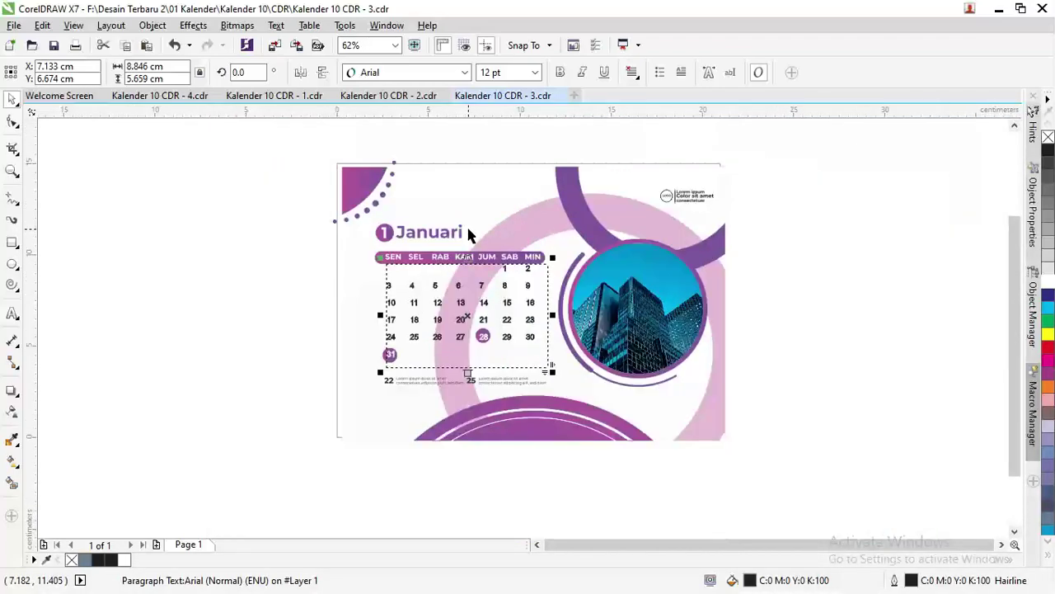
{"action": "left_click", "coordinate": [830, 256]}
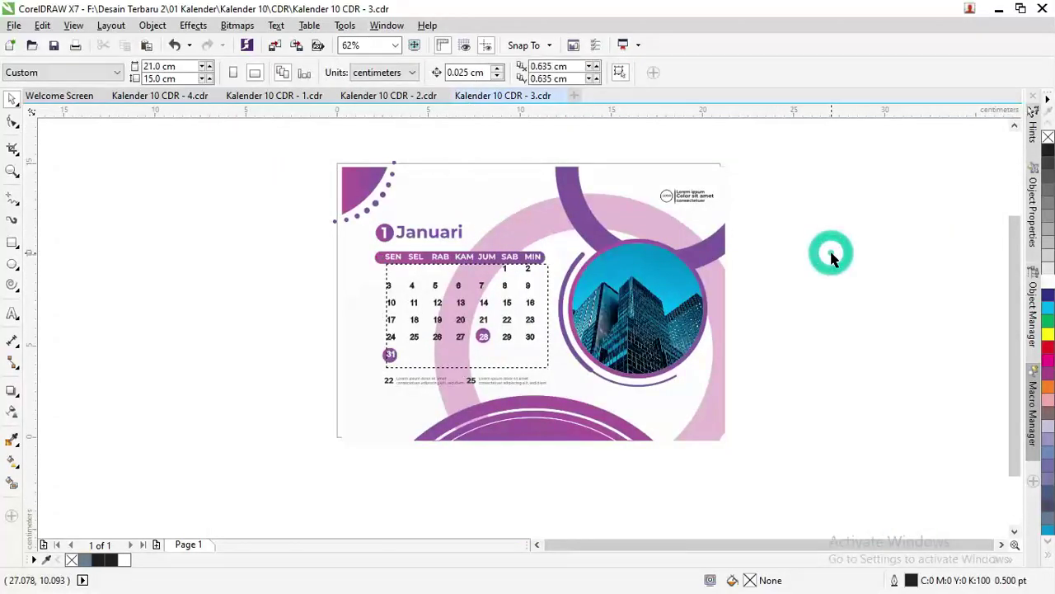